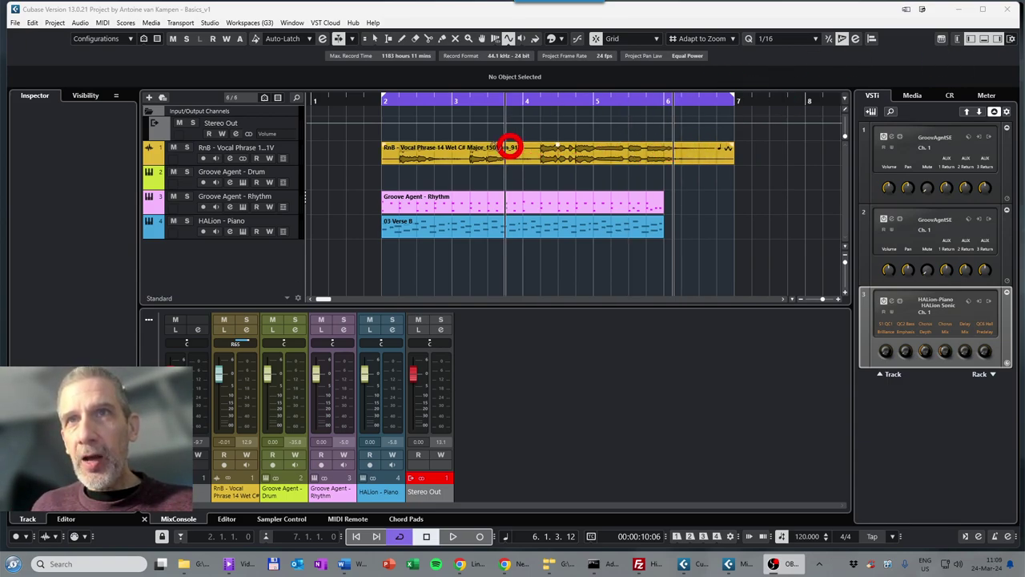
Play the project from within bar 2 for a few seconds and stop playback.
{"action": "left_click", "coordinate": [410, 102]}
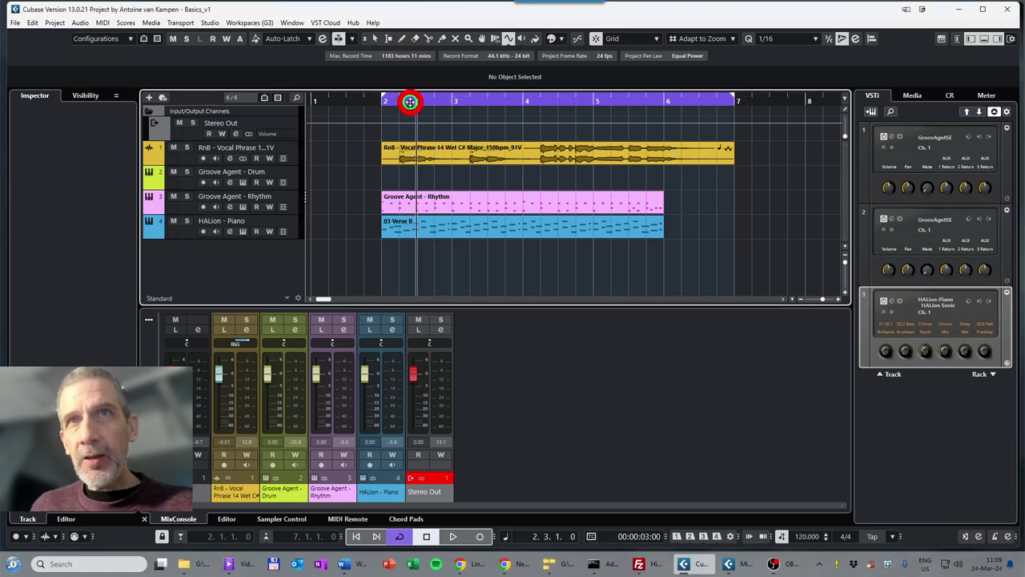
{"action": "left_click", "coordinate": [454, 536]}
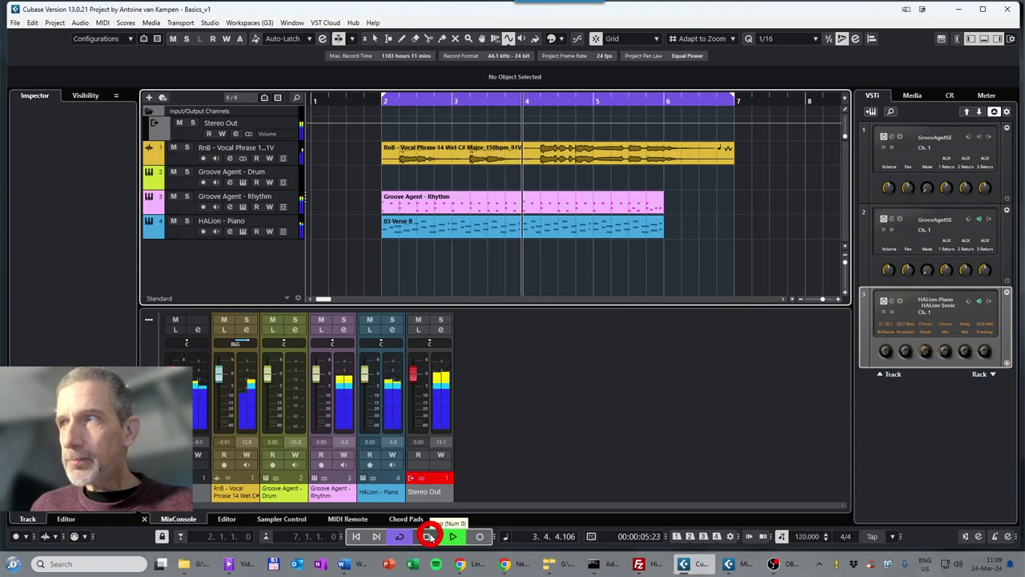
{"action": "left_click", "coordinate": [429, 536]}
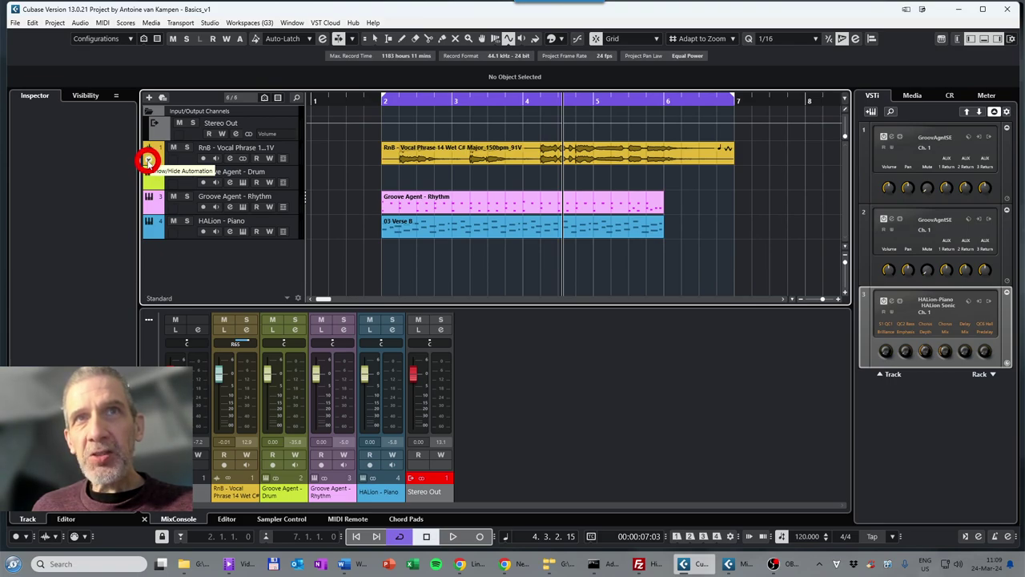
Show the RnB vocal track's automation lane and view its automation parameters, leaving Volume selected.
{"action": "left_click", "coordinate": [147, 161]}
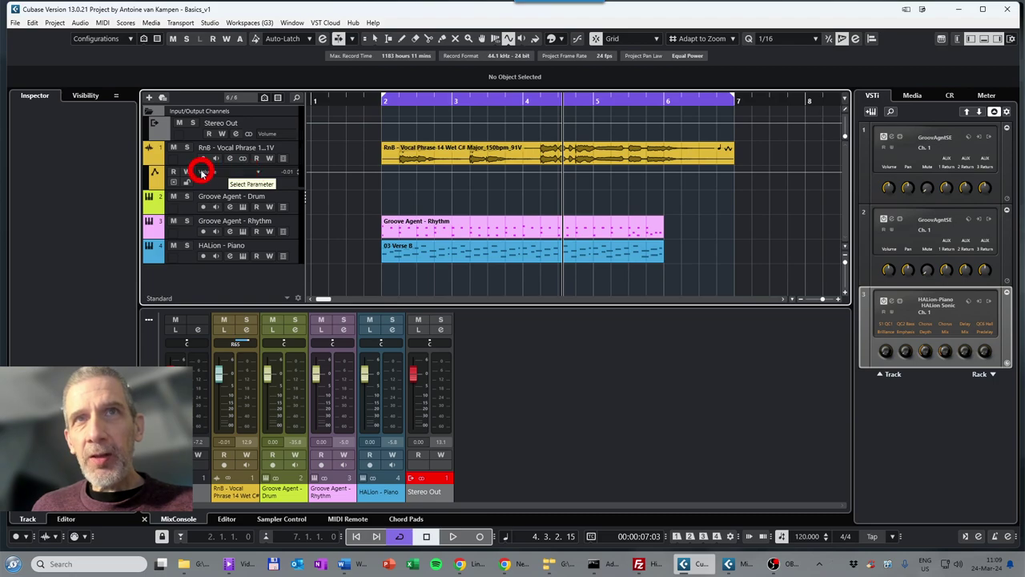
{"action": "left_click", "coordinate": [258, 173]}
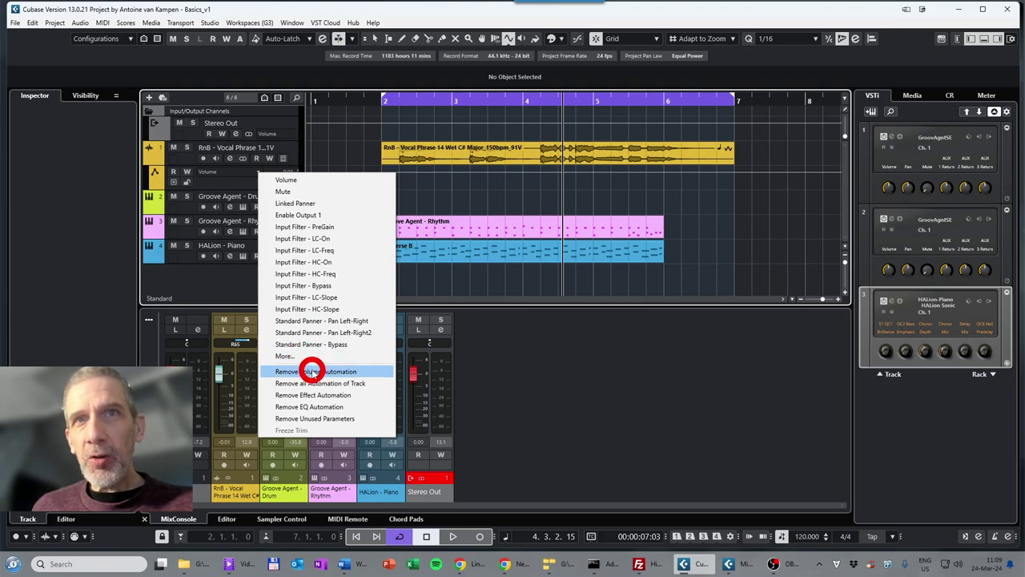
{"action": "left_click", "coordinate": [213, 181]}
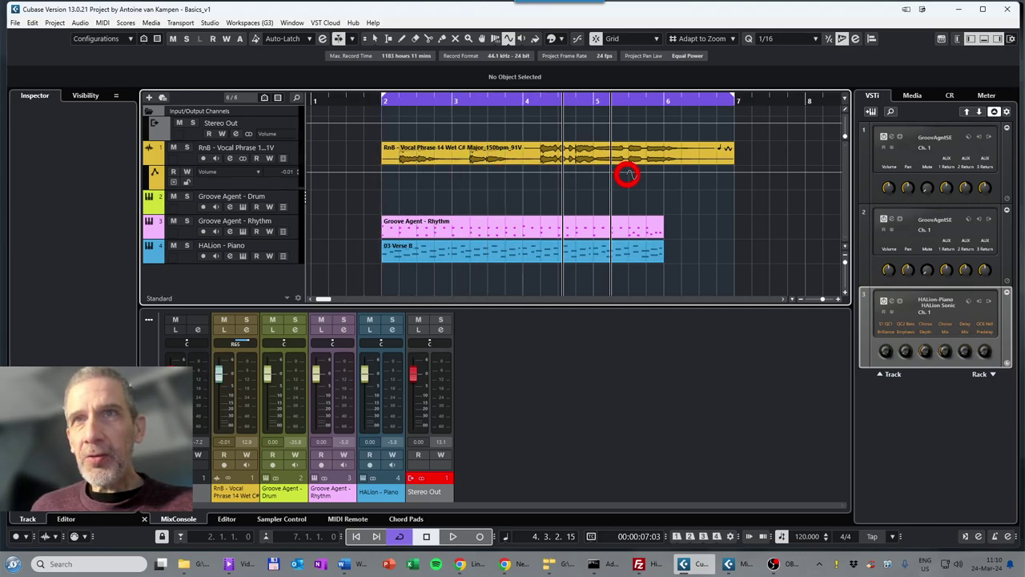
Add volume automation points on the vocal track that dip to about -13.3 dB early in bar 3 and return to 0.44 dB at bar 4.
{"action": "left_click", "coordinate": [370, 39]}
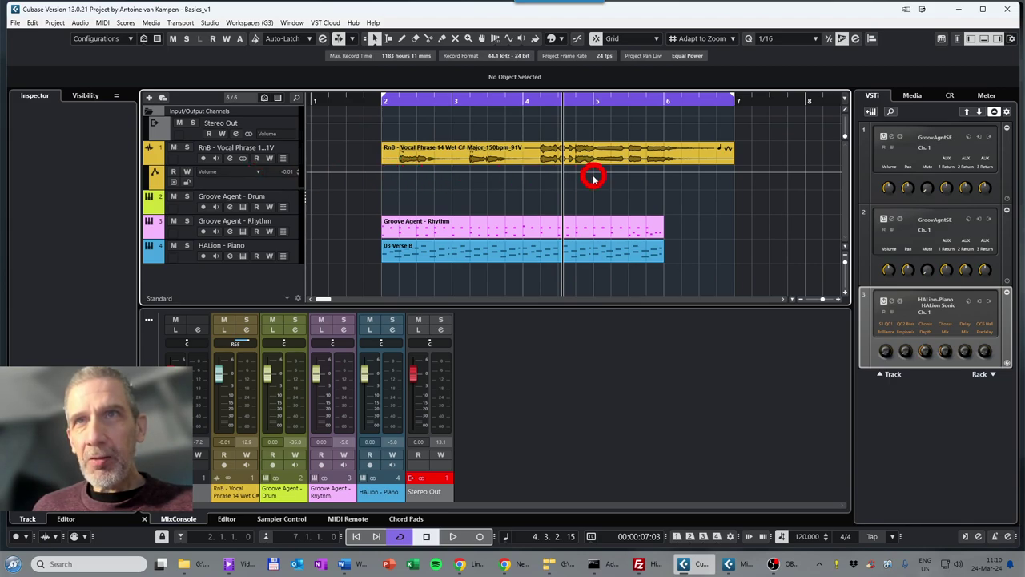
{"action": "left_click", "coordinate": [464, 172]}
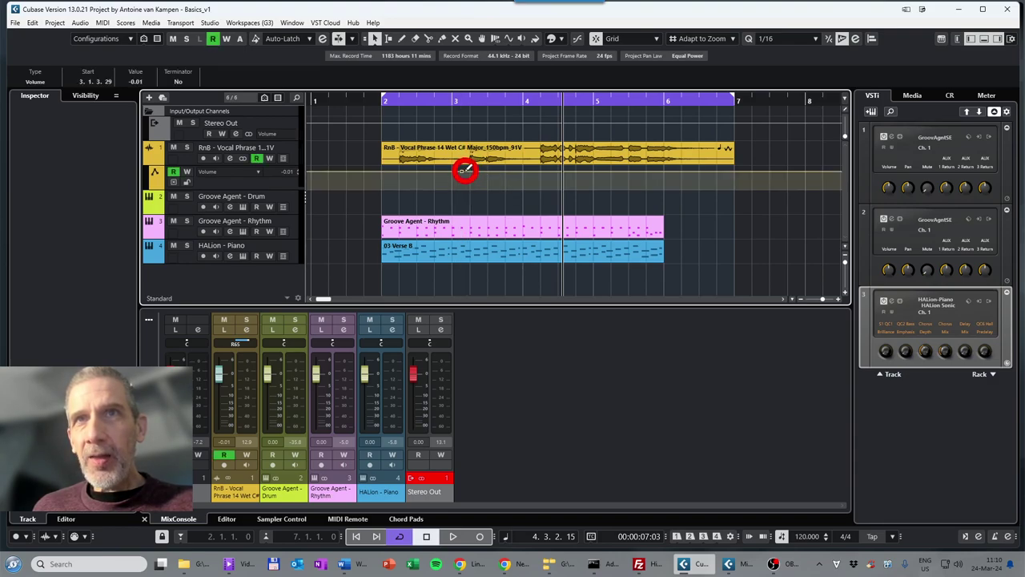
{"action": "left_click", "coordinate": [464, 172]}
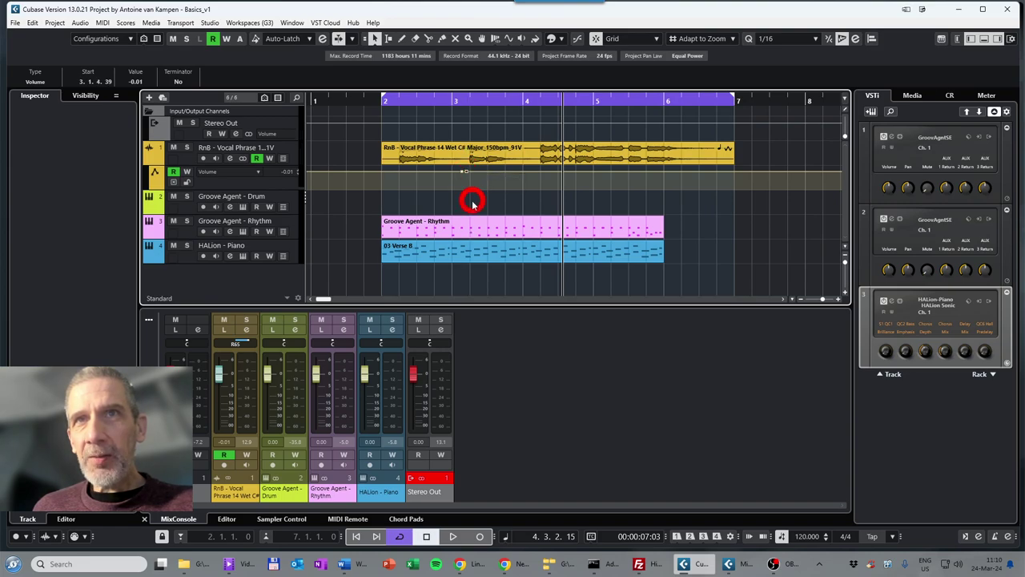
{"action": "left_click_drag", "start_coordinate": [466, 172], "coordinate": [466, 181]}
{"action": "left_click", "coordinate": [525, 187]}
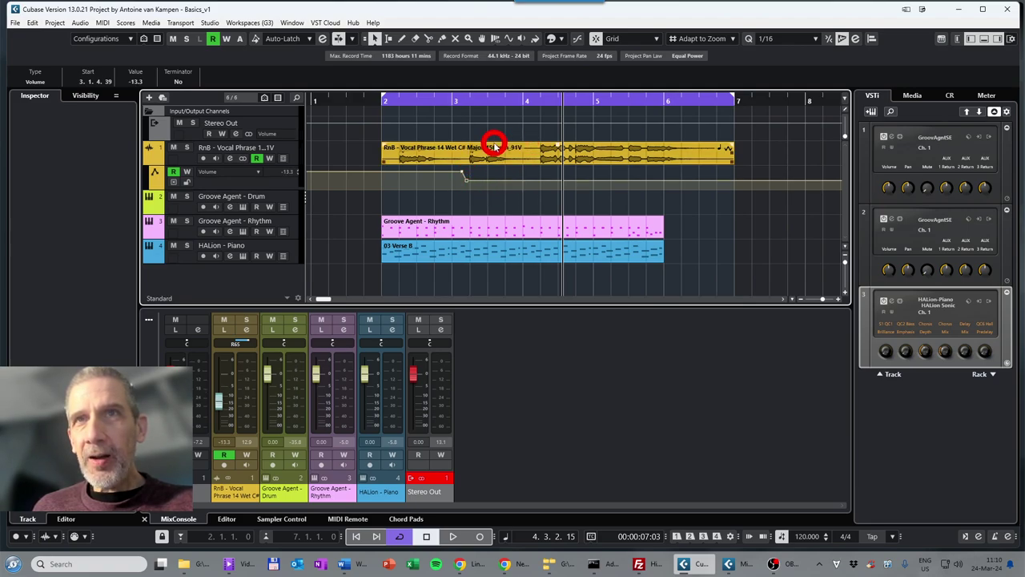
{"action": "left_click", "coordinate": [517, 180]}
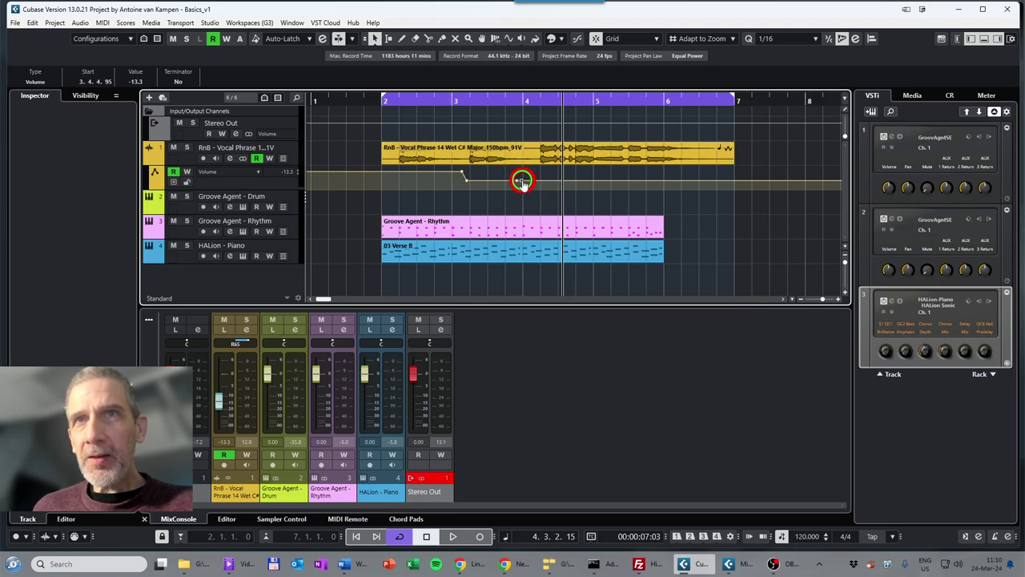
{"action": "left_click_drag", "start_coordinate": [521, 182], "coordinate": [527, 172]}
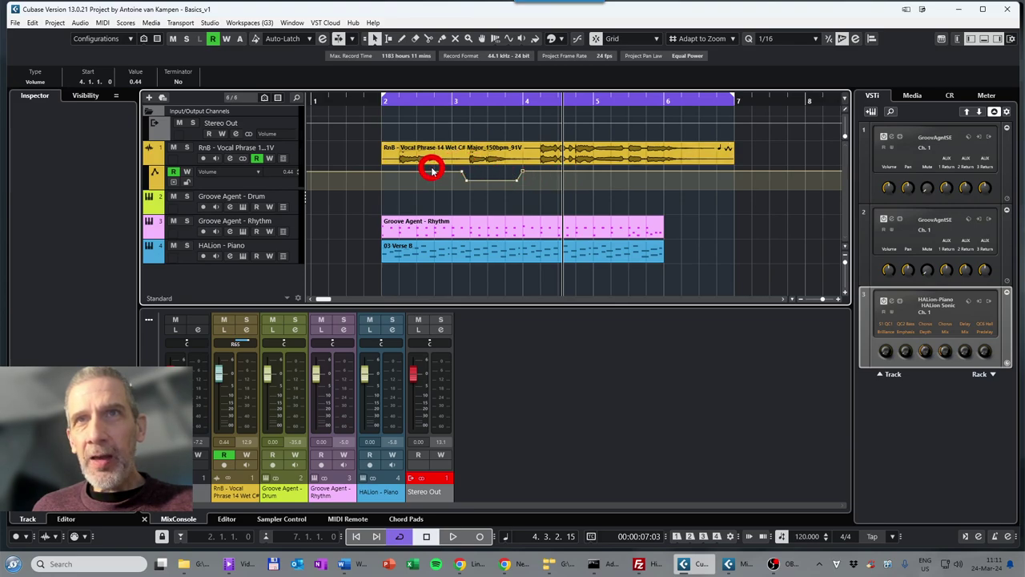
{"action": "left_click_drag", "start_coordinate": [436, 169], "coordinate": [462, 170]}
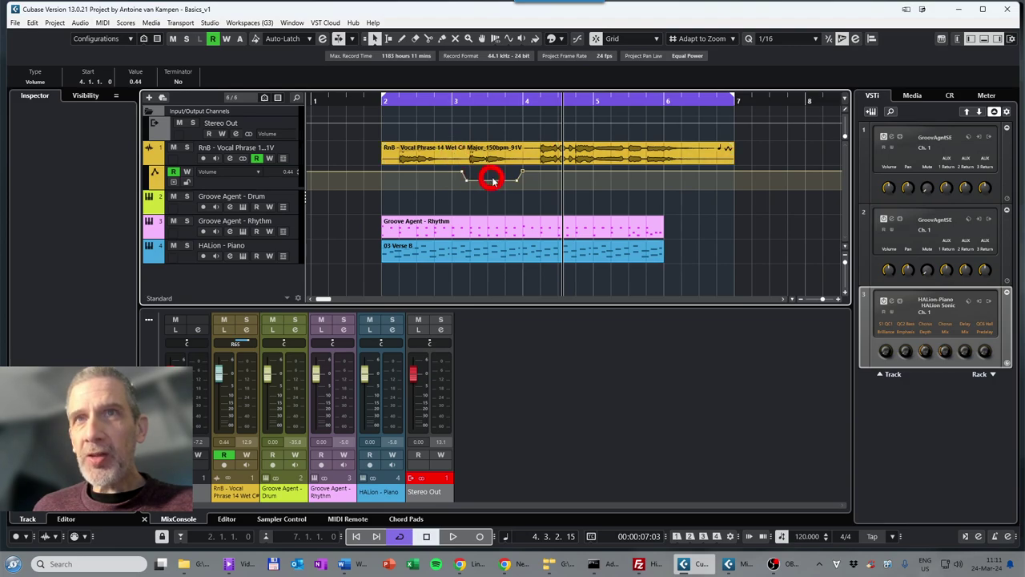
Switch the vocal channel's Read Automation off and on again, and play from bar 2 to hear the volume dip.
{"action": "left_click", "coordinate": [220, 453]}
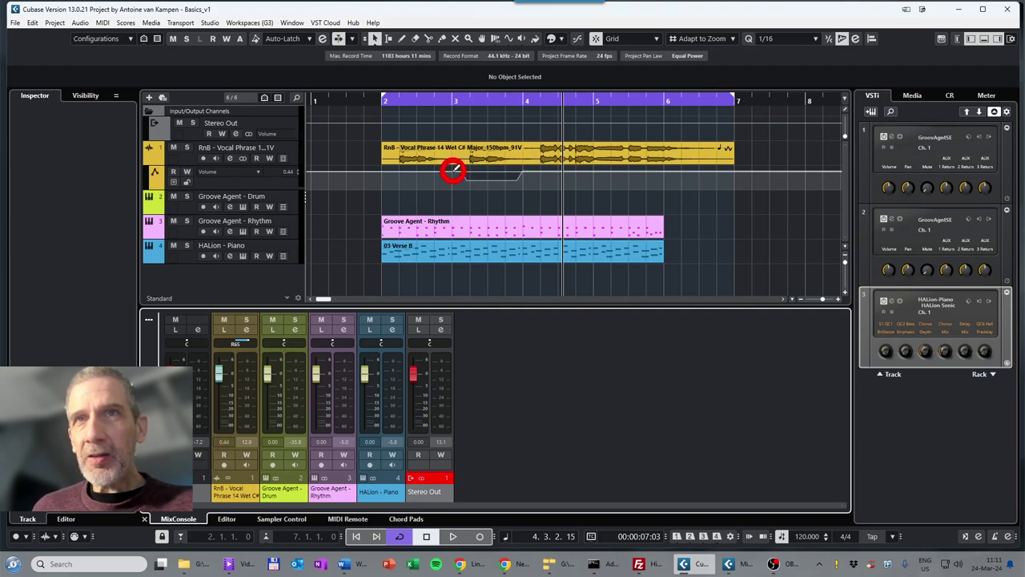
{"action": "left_click", "coordinate": [223, 455]}
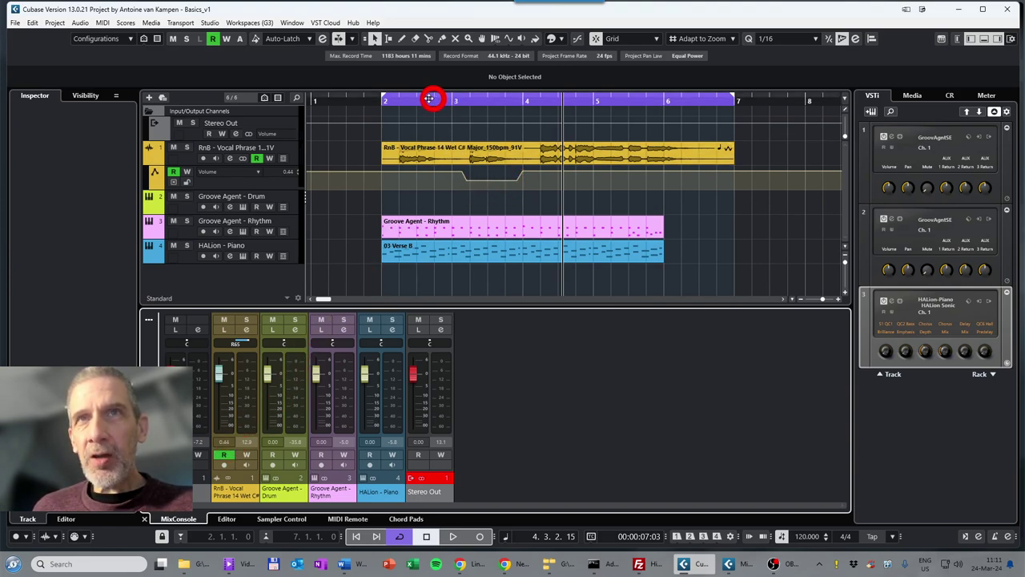
{"action": "left_click", "coordinate": [389, 101]}
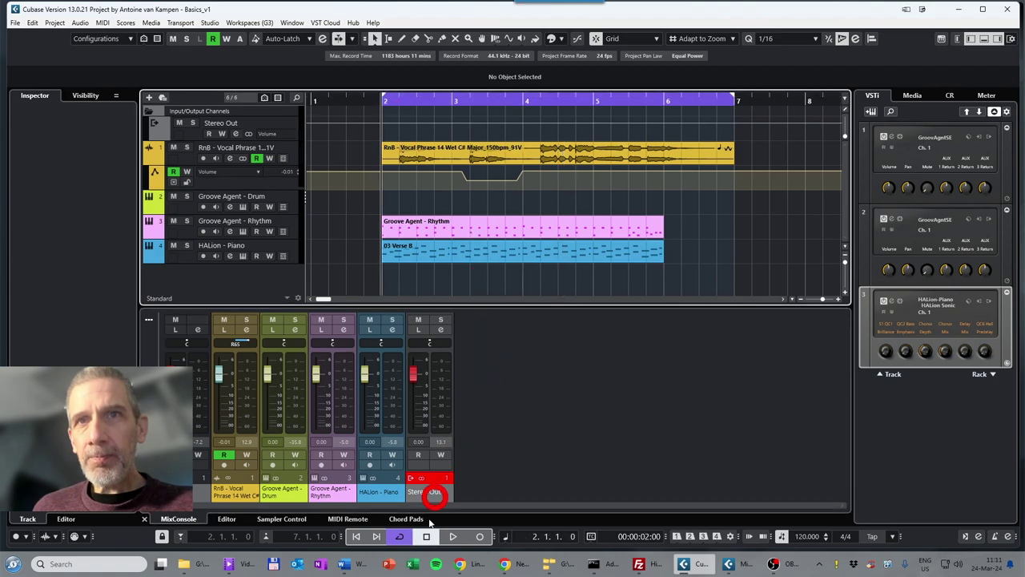
{"action": "left_click", "coordinate": [454, 536]}
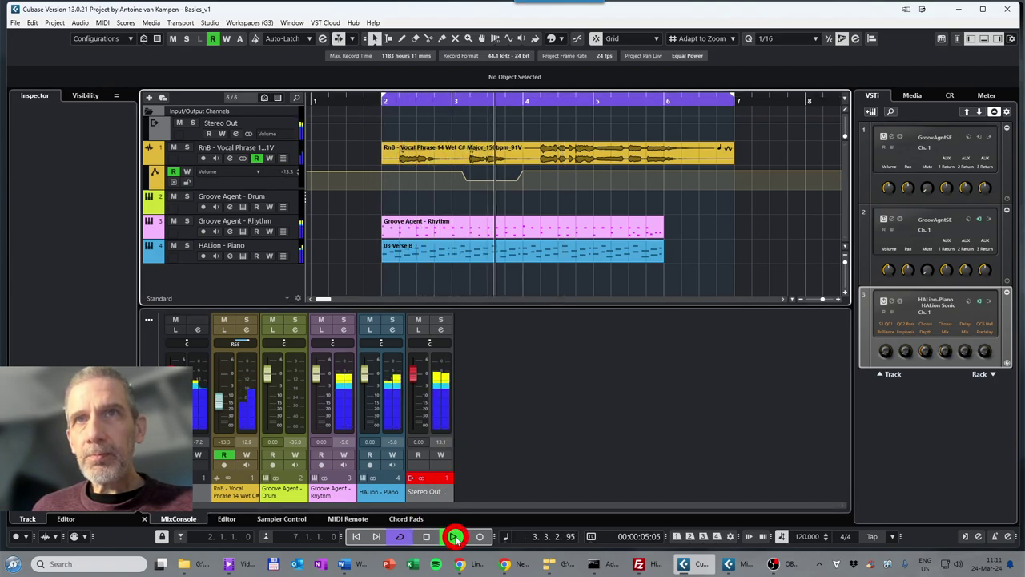
{"action": "left_click", "coordinate": [427, 536]}
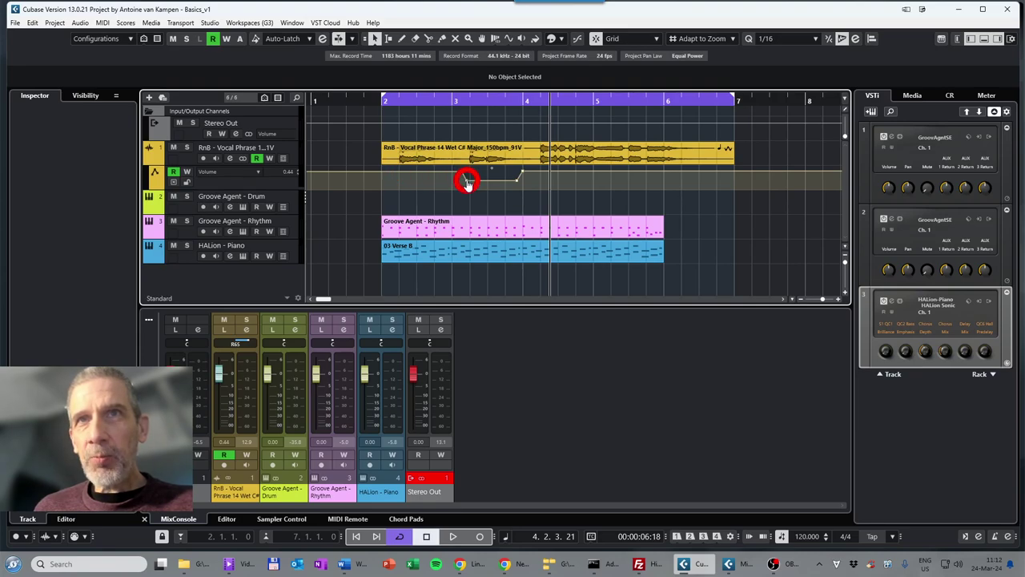
Lower the bar 4 volume point to -10.1 dB and add a point of about -0.28 dB at bar 5, forming a gradual rise.
{"action": "mouse_move", "coordinate": [516, 180]}
{"action": "left_mouse_down"}
{"action": "mouse_move", "coordinate": [525, 173]}
{"action": "mouse_move", "coordinate": [502, 173]}
{"action": "mouse_move", "coordinate": [522, 171]}
{"action": "mouse_move", "coordinate": [522, 181]}
{"action": "left_mouse_up"}
{"action": "left_click", "coordinate": [514, 186]}
{"action": "left_click", "coordinate": [594, 177]}
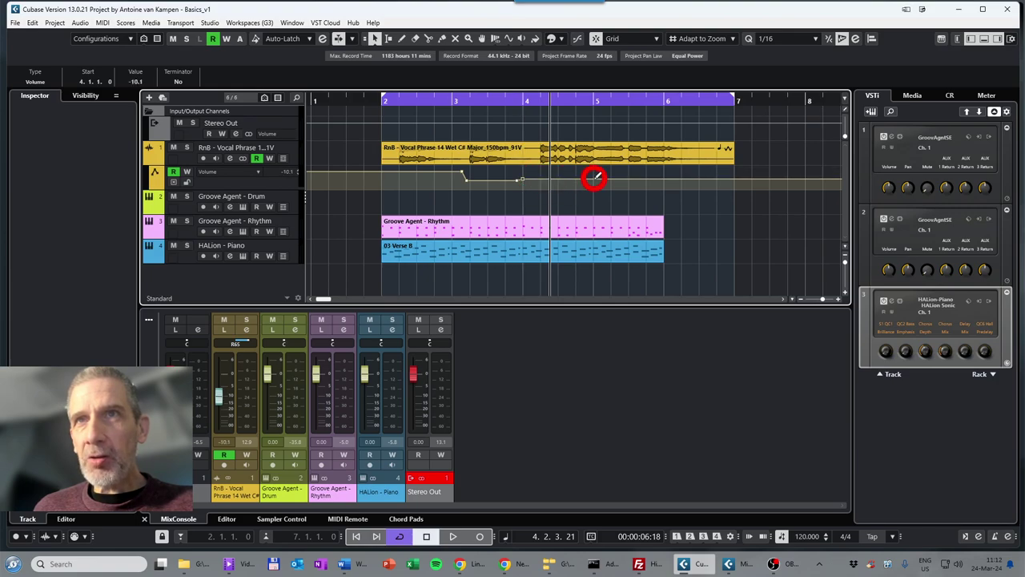
{"action": "left_click_drag", "start_coordinate": [594, 181], "coordinate": [600, 172]}
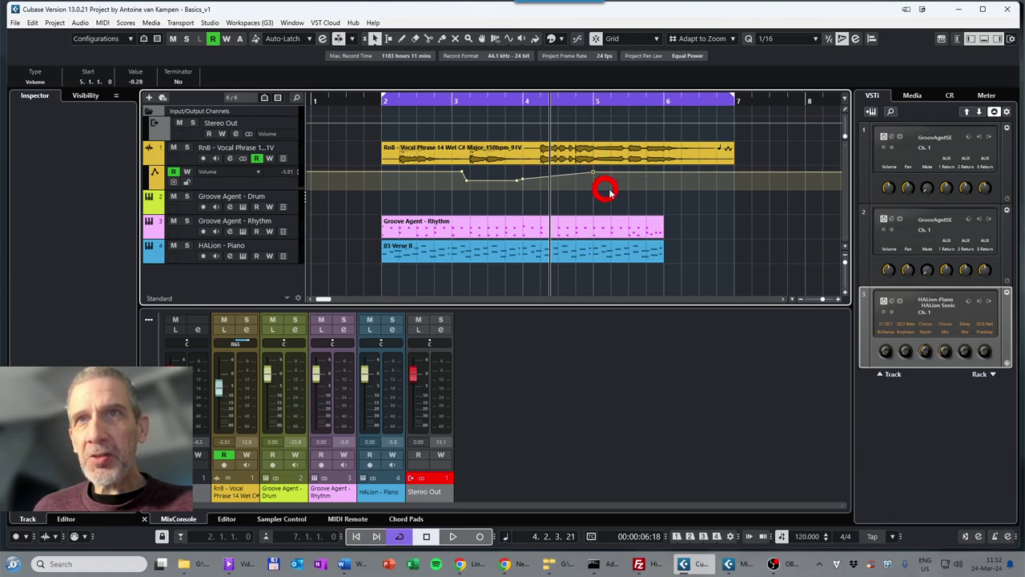
Draw freehand volume curves in the vocal automation lane from bar 2 into bar 3 and just after bar 5 with the Draw tool.
{"action": "left_click", "coordinate": [401, 37]}
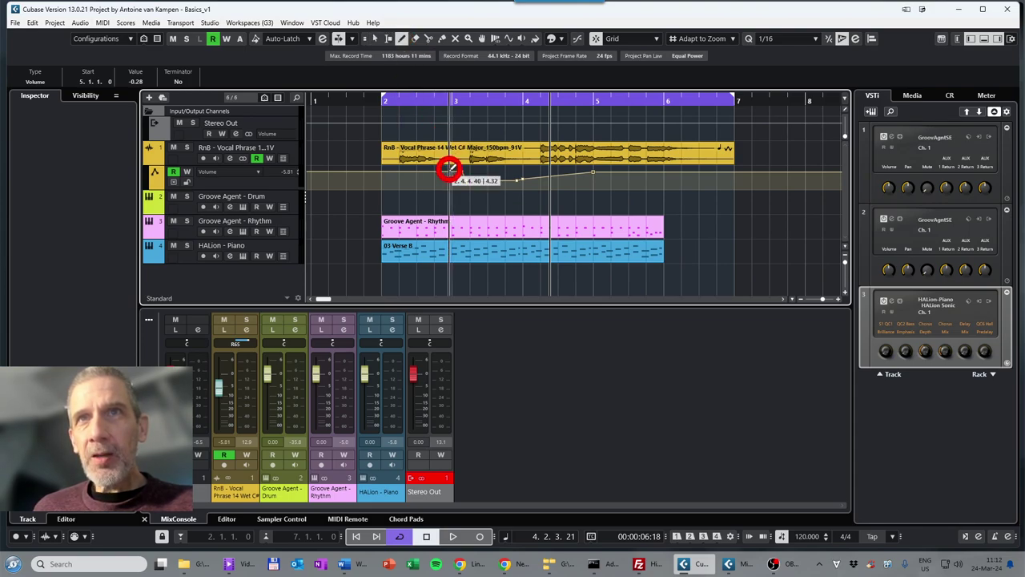
{"action": "mouse_move", "coordinate": [389, 168]}
{"action": "left_mouse_down"}
{"action": "mouse_move", "coordinate": [409, 183]}
{"action": "mouse_move", "coordinate": [437, 175]}
{"action": "mouse_move", "coordinate": [462, 185]}
{"action": "left_mouse_up"}
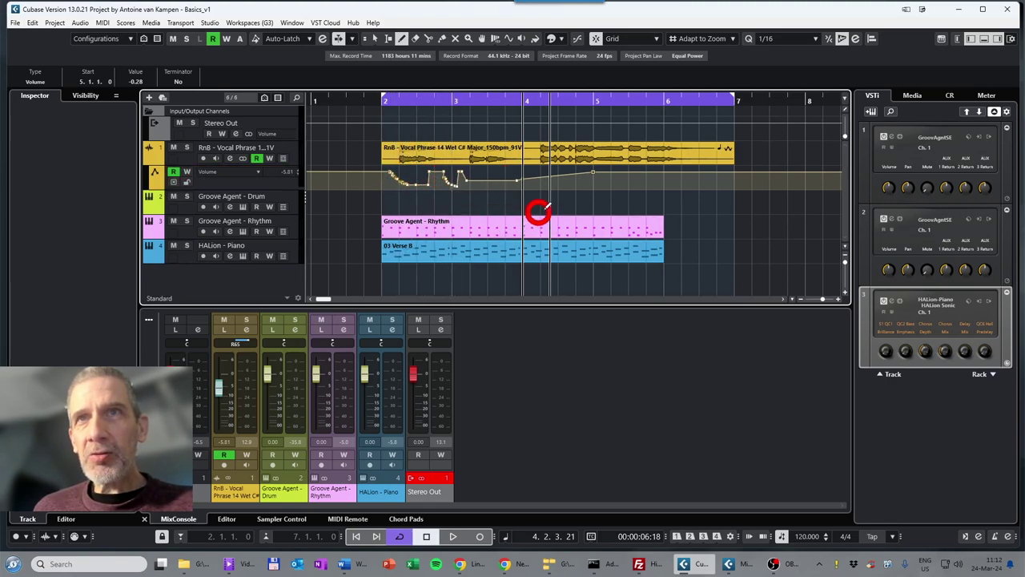
{"action": "left_click_drag", "start_coordinate": [606, 181], "coordinate": [618, 174]}
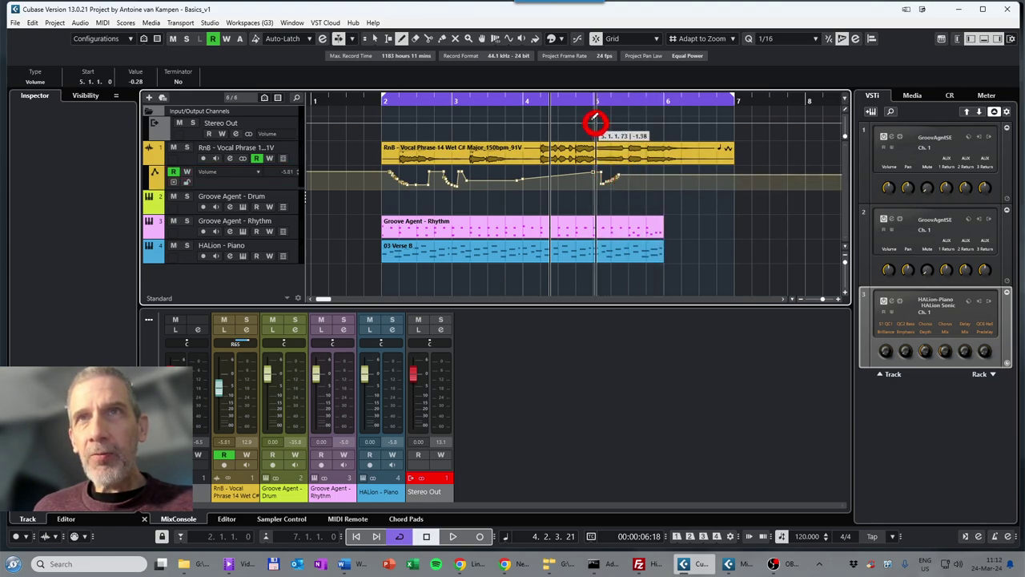
Draw a straight rising volume ramp from early bar 3 to early bar 4 using the Line shape.
{"action": "left_click", "coordinate": [508, 39]}
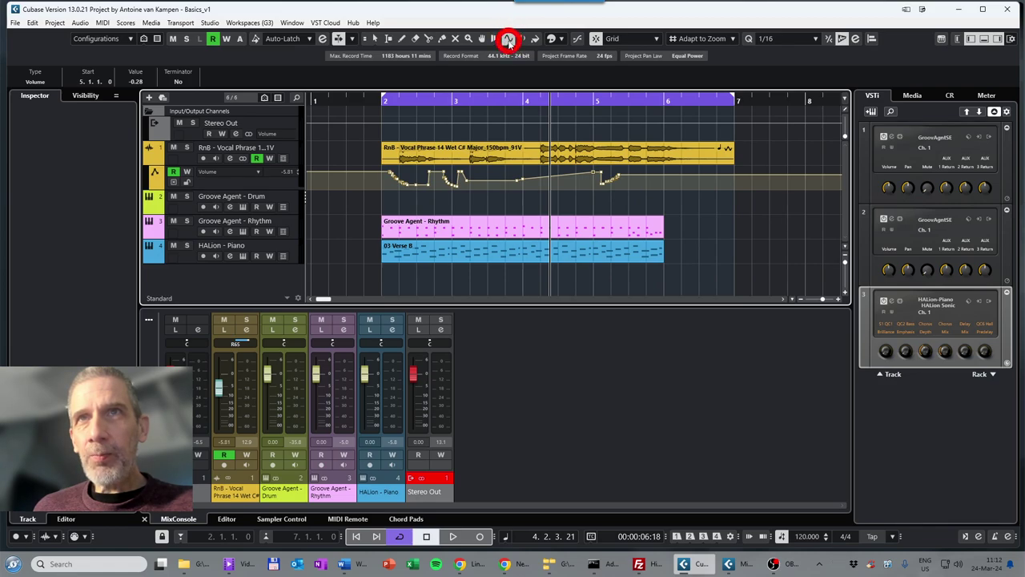
{"action": "left_click", "coordinate": [508, 39]}
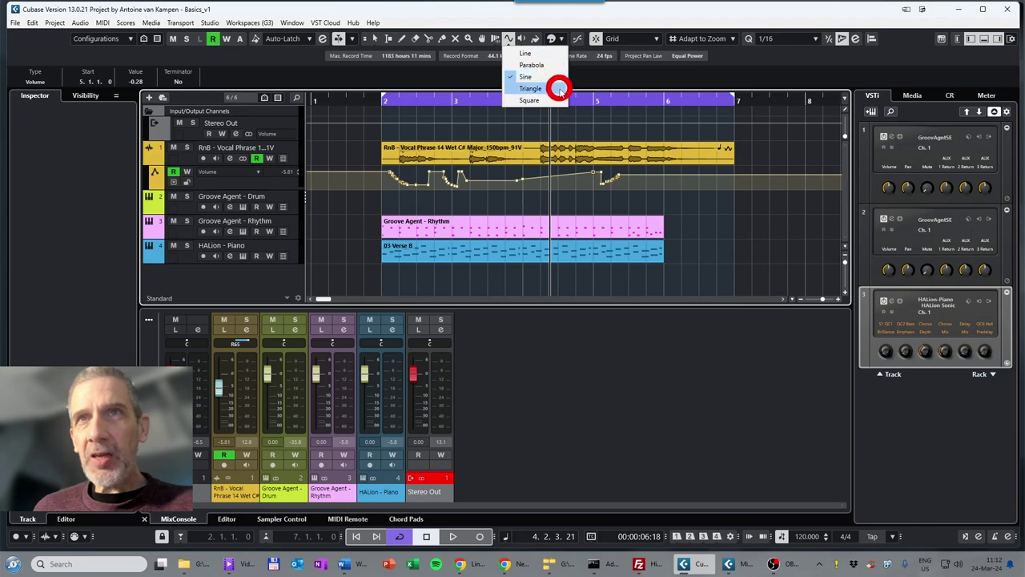
{"action": "left_click", "coordinate": [542, 54]}
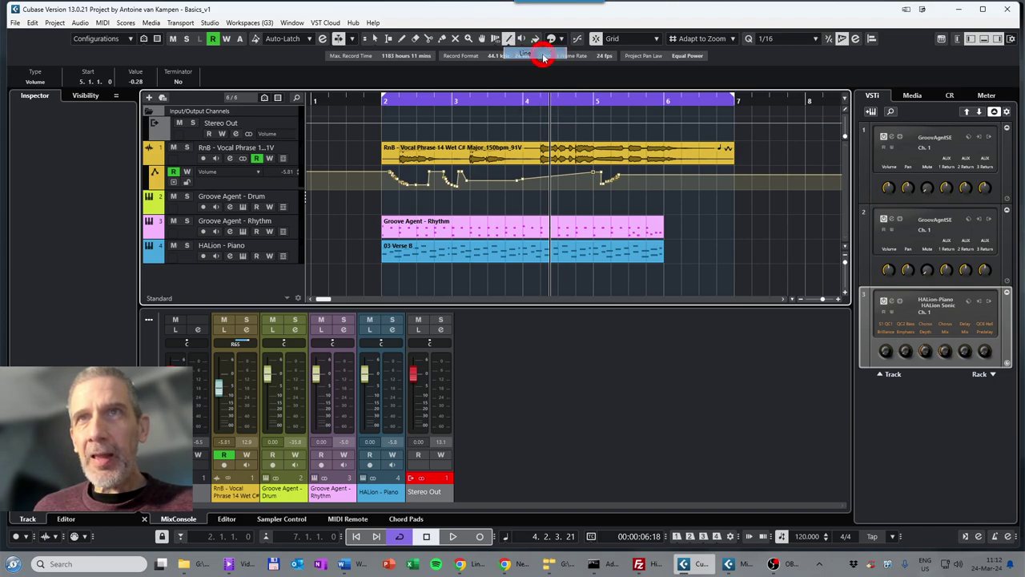
{"action": "left_click_drag", "start_coordinate": [479, 187], "coordinate": [540, 171]}
{"action": "left_click_drag", "start_coordinate": [482, 186], "coordinate": [549, 170]}
Draw a sine-shaped volume automation wave from early bar 4 to about the middle of bar 5.
{"action": "left_click_drag", "start_coordinate": [515, 35], "coordinate": [522, 75]}
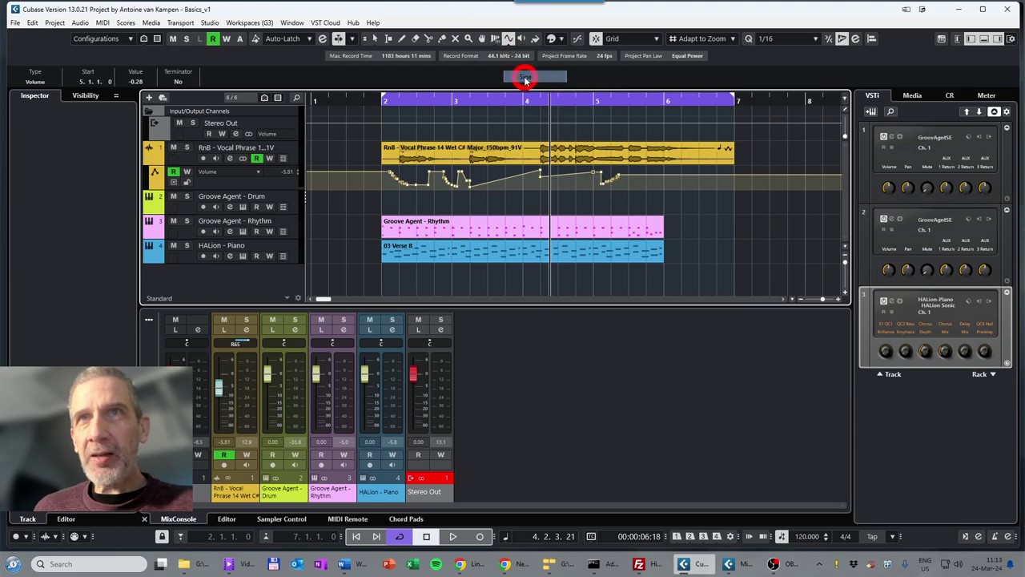
{"action": "mouse_move", "coordinate": [585, 179]}
{"action": "left_mouse_down"}
{"action": "mouse_move", "coordinate": [567, 186]}
{"action": "mouse_move", "coordinate": [553, 172]}
{"action": "mouse_move", "coordinate": [594, 189]}
{"action": "left_mouse_up"}
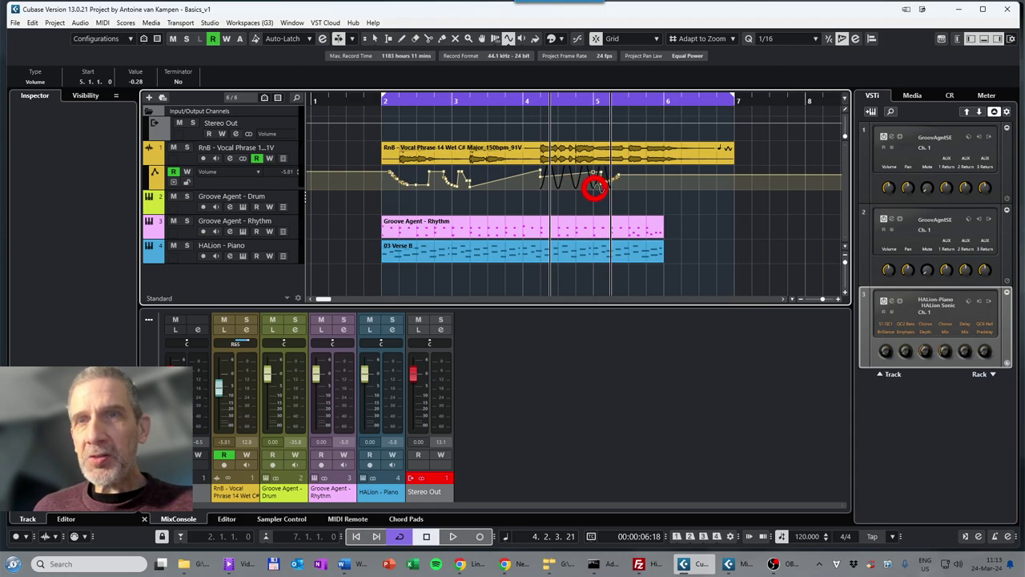
{"action": "left_click_drag", "start_coordinate": [595, 186], "coordinate": [483, 173]}
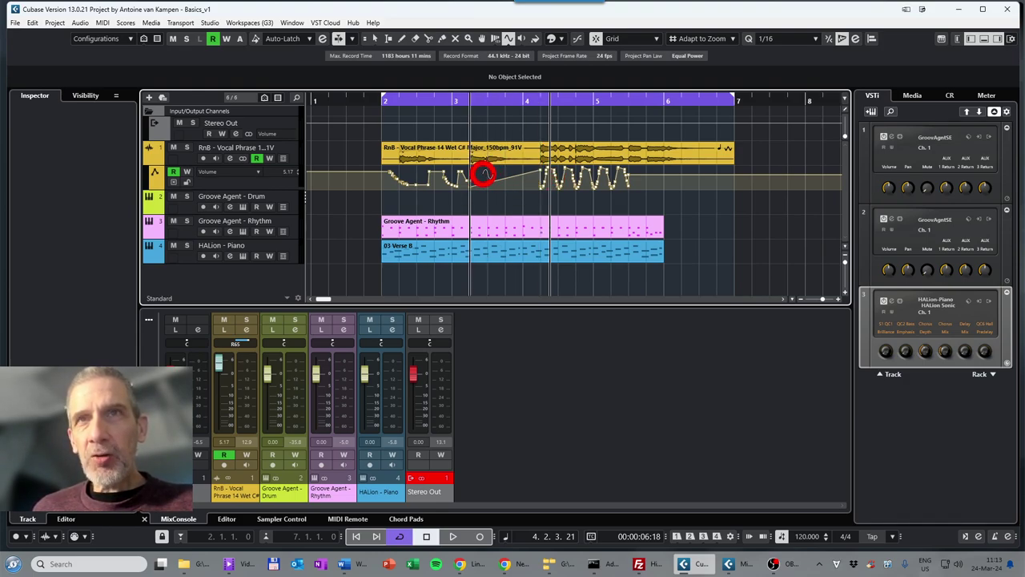
Remove the vocal track's volume automation and set its channel fader to 1.23 dB.
{"action": "mouse_move", "coordinate": [479, 177]}
{"action": "left_mouse_down"}
{"action": "mouse_move", "coordinate": [394, 183]}
{"action": "mouse_move", "coordinate": [681, 180]}
{"action": "mouse_move", "coordinate": [275, 160]}
{"action": "mouse_move", "coordinate": [248, 168]}
{"action": "mouse_move", "coordinate": [255, 176]}
{"action": "left_mouse_up"}
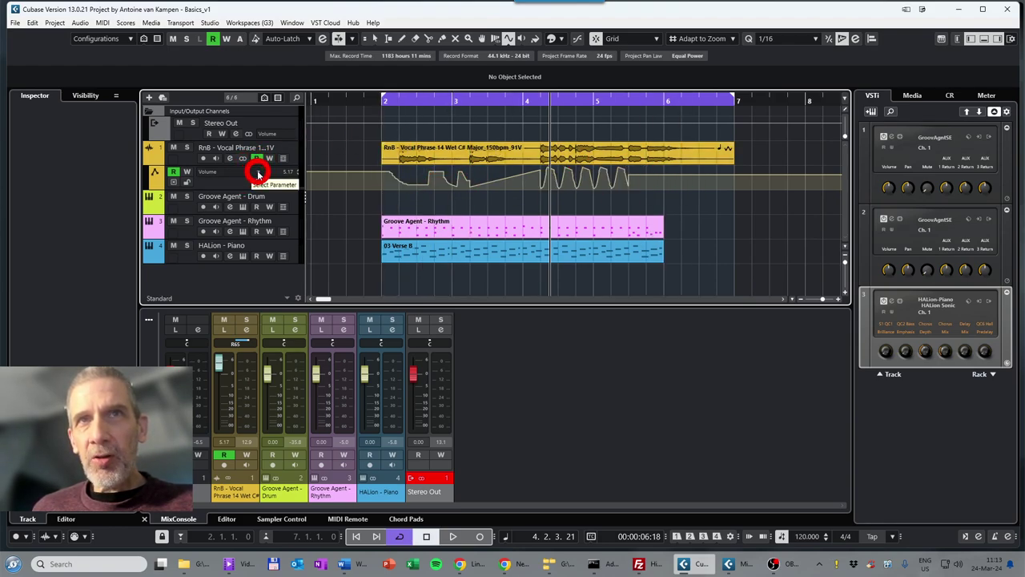
{"action": "left_click", "coordinate": [257, 173]}
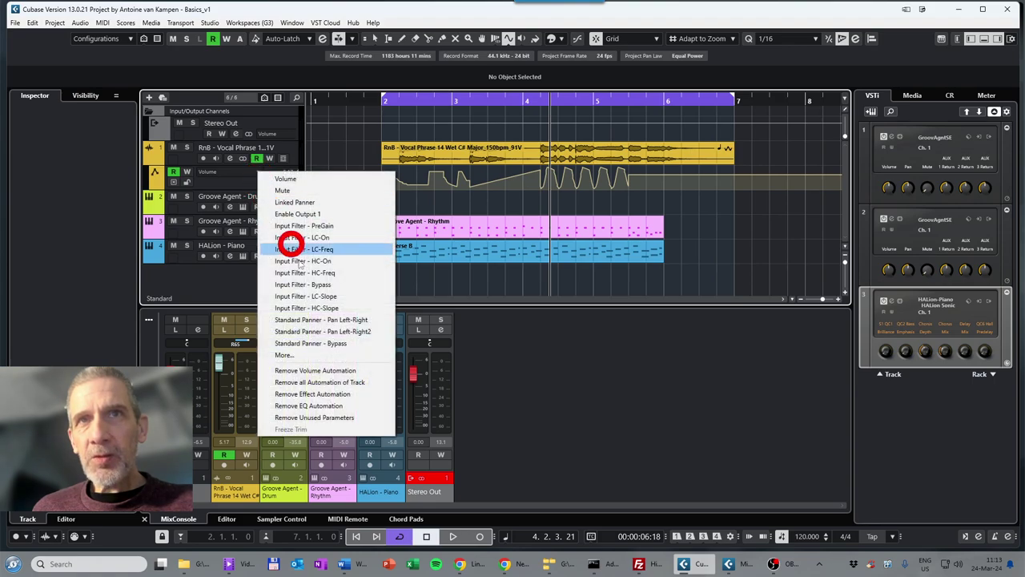
{"action": "left_click", "coordinate": [317, 370]}
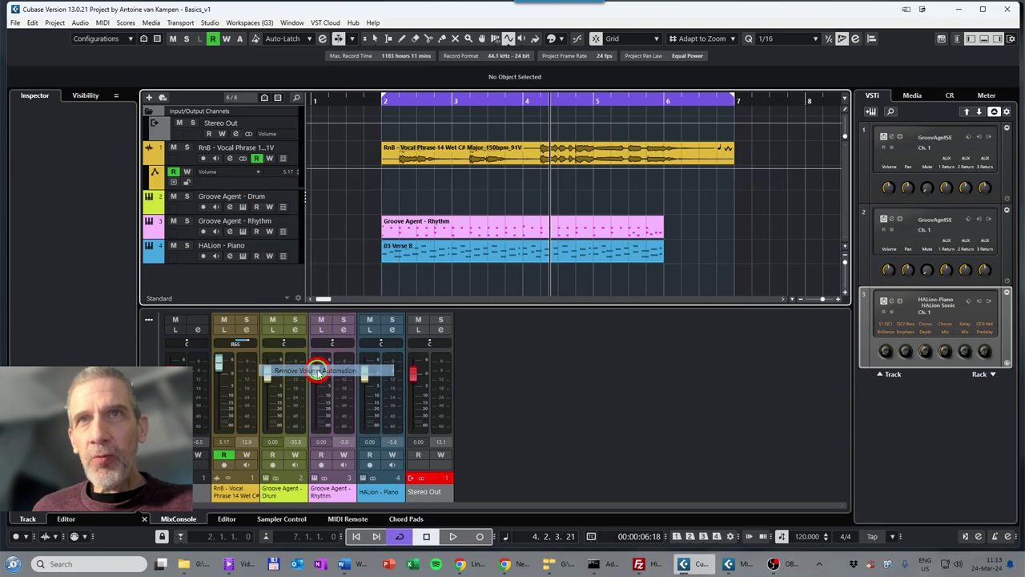
{"action": "mouse_move", "coordinate": [217, 363]}
{"action": "left_mouse_down"}
{"action": "mouse_move", "coordinate": [232, 412]}
{"action": "mouse_move", "coordinate": [217, 374]}
{"action": "mouse_move", "coordinate": [211, 435]}
{"action": "mouse_move", "coordinate": [215, 371]}
{"action": "left_mouse_up"}
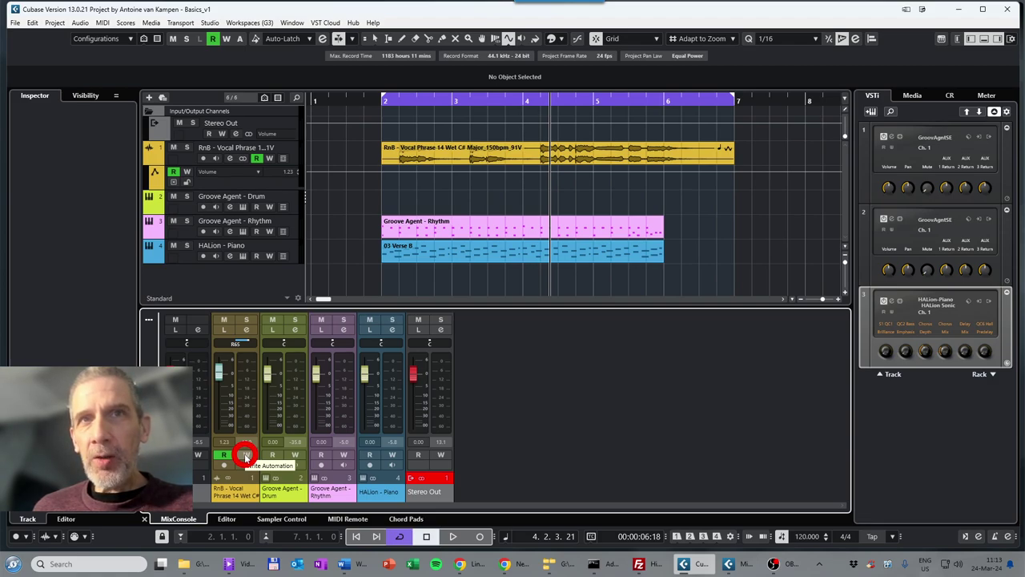
Enable Write Automation on the vocal channel and place the project cursor at the start of bar 2.
{"action": "left_click", "coordinate": [246, 455]}
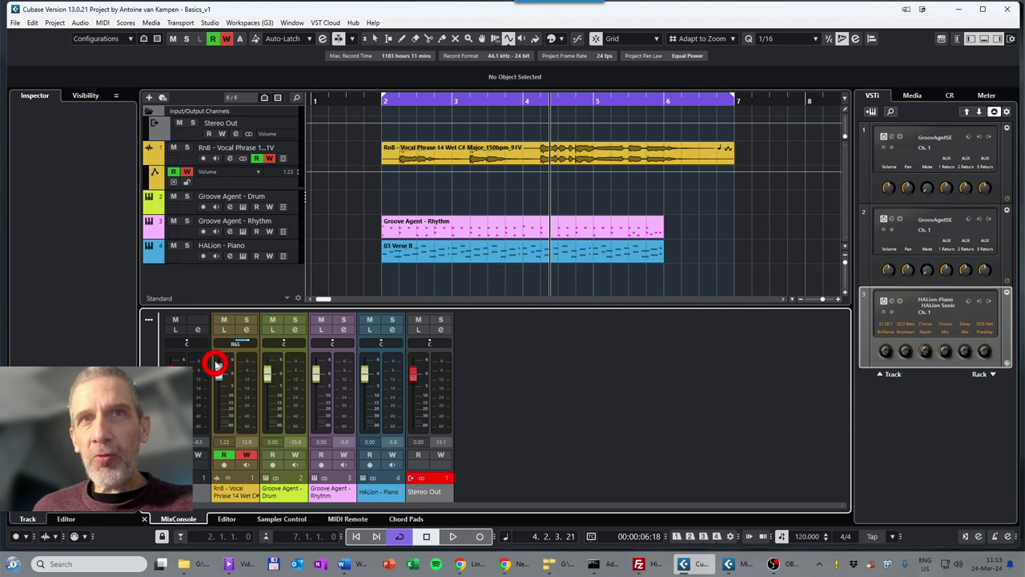
{"action": "left_click_drag", "start_coordinate": [387, 99], "coordinate": [383, 99]}
{"action": "left_click", "coordinate": [382, 99]}
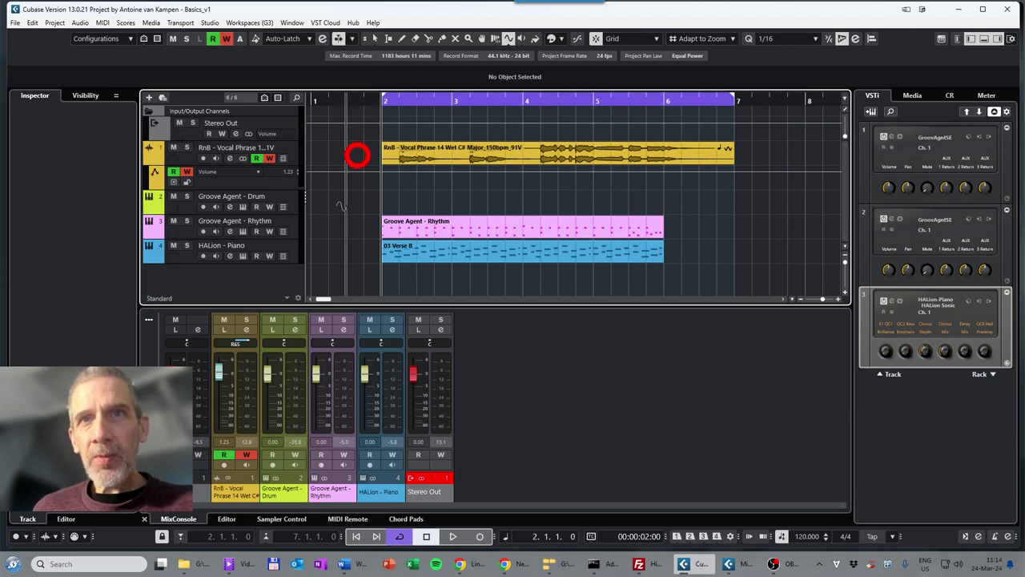
Record a volume dip from about mid-bar 2 to early bar 4 with the vocal fader during playback, stop, and disable Write Automation.
{"action": "left_click", "coordinate": [452, 538]}
{"action": "mouse_move", "coordinate": [219, 371]}
{"action": "left_mouse_down"}
{"action": "mouse_move", "coordinate": [232, 404]}
{"action": "mouse_move", "coordinate": [243, 377]}
{"action": "left_mouse_up"}
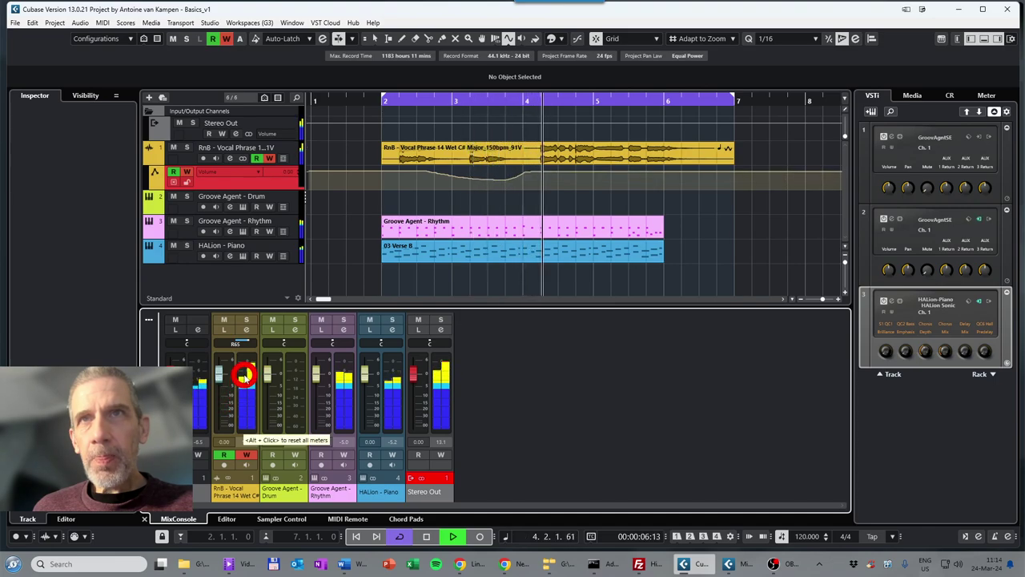
{"action": "left_click", "coordinate": [447, 535]}
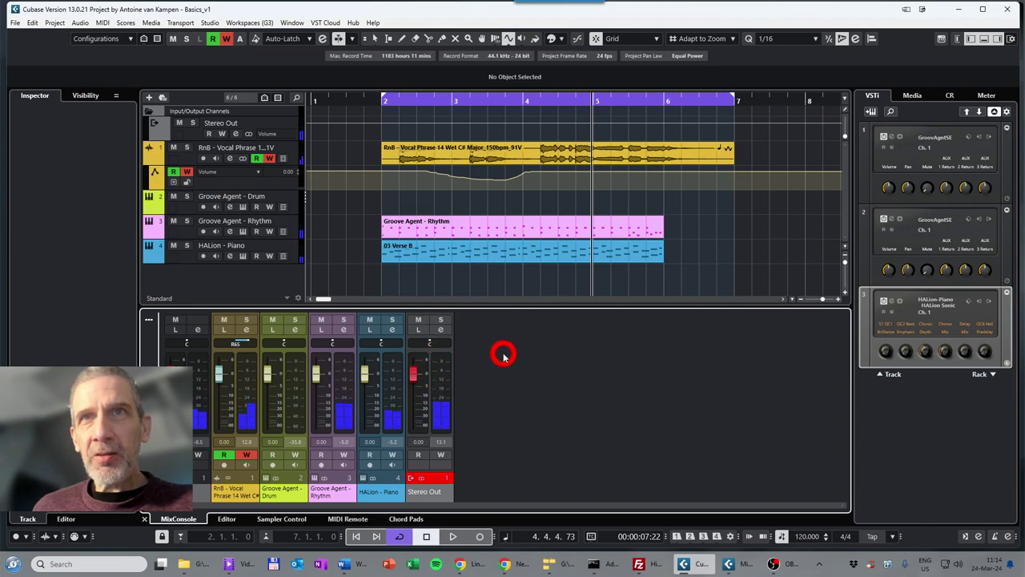
{"action": "left_click", "coordinate": [246, 455]}
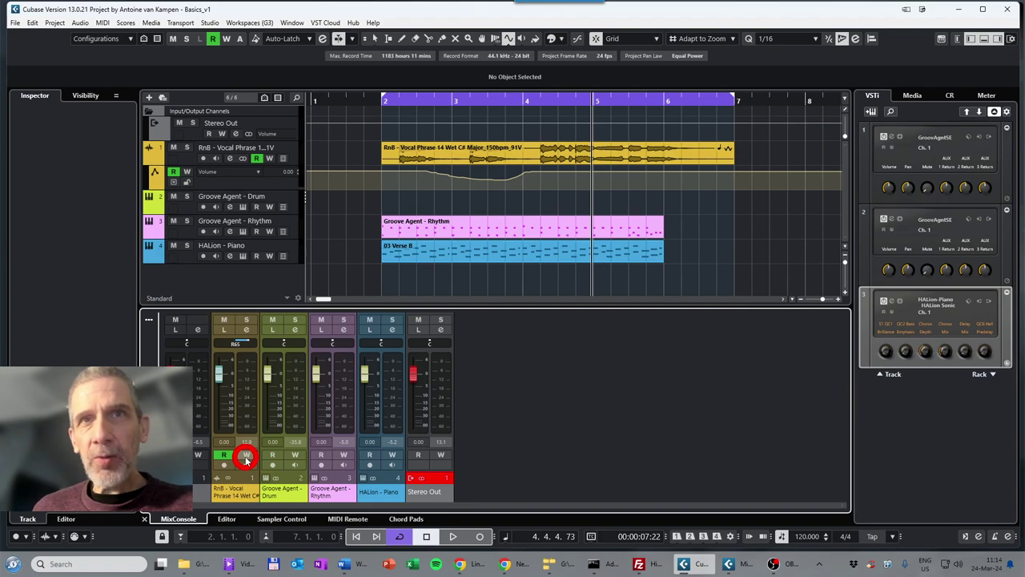
Switch to the Object Selection tool and examine the recorded vocal volume curve against the fader and cursor positions.
{"action": "left_click", "coordinate": [395, 178]}
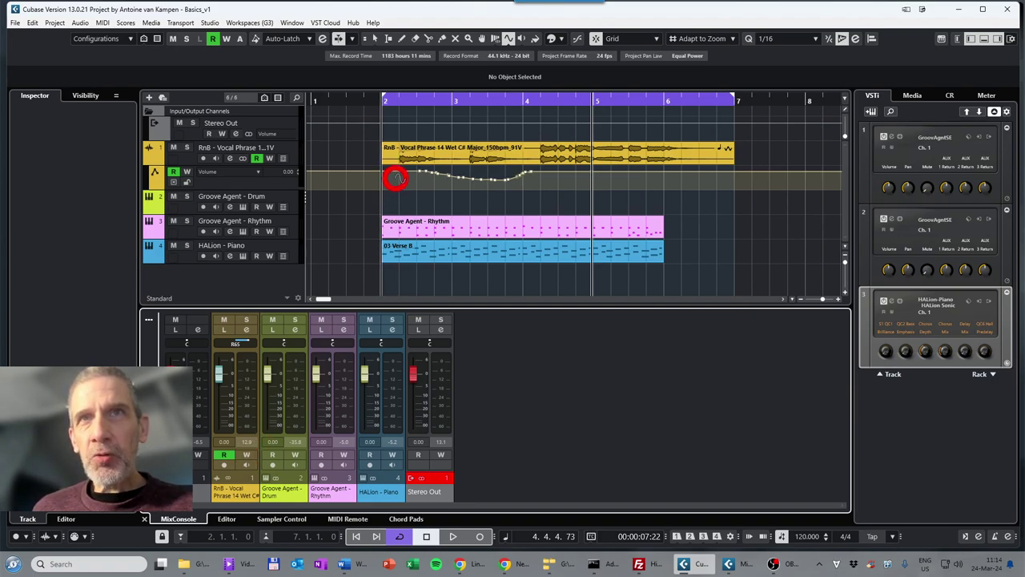
{"action": "left_click", "coordinate": [374, 38]}
{"action": "left_click", "coordinate": [389, 184]}
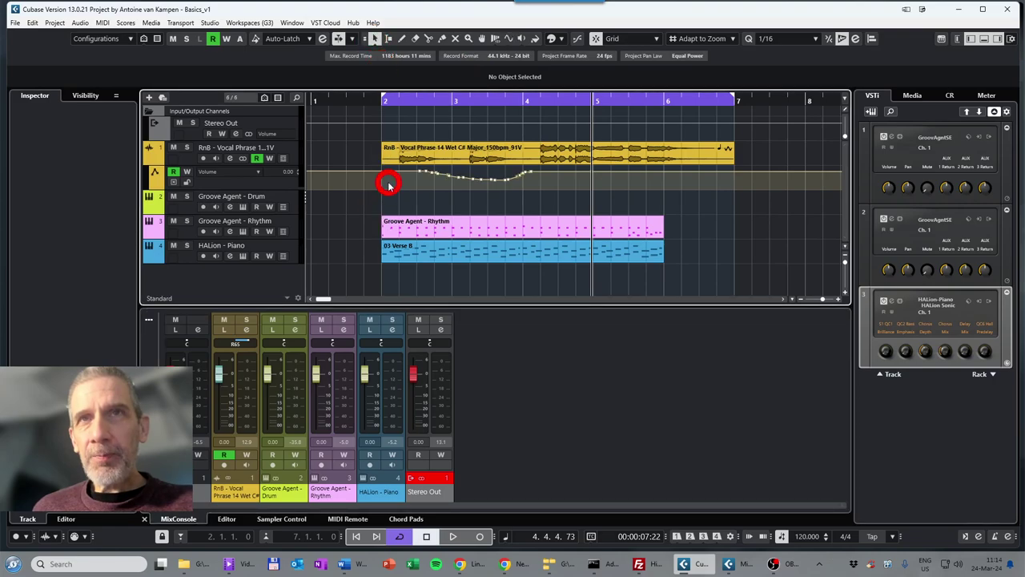
{"action": "mouse_move", "coordinate": [385, 178]}
{"action": "left_mouse_down"}
{"action": "mouse_move", "coordinate": [375, 165]}
{"action": "mouse_move", "coordinate": [535, 174]}
{"action": "mouse_move", "coordinate": [492, 174]}
{"action": "left_mouse_up"}
{"action": "mouse_move", "coordinate": [219, 374]}
{"action": "left_mouse_down"}
{"action": "mouse_move", "coordinate": [225, 410]}
{"action": "mouse_move", "coordinate": [219, 375]}
{"action": "left_mouse_up"}
{"action": "left_click_drag", "start_coordinate": [377, 199], "coordinate": [589, 174]}
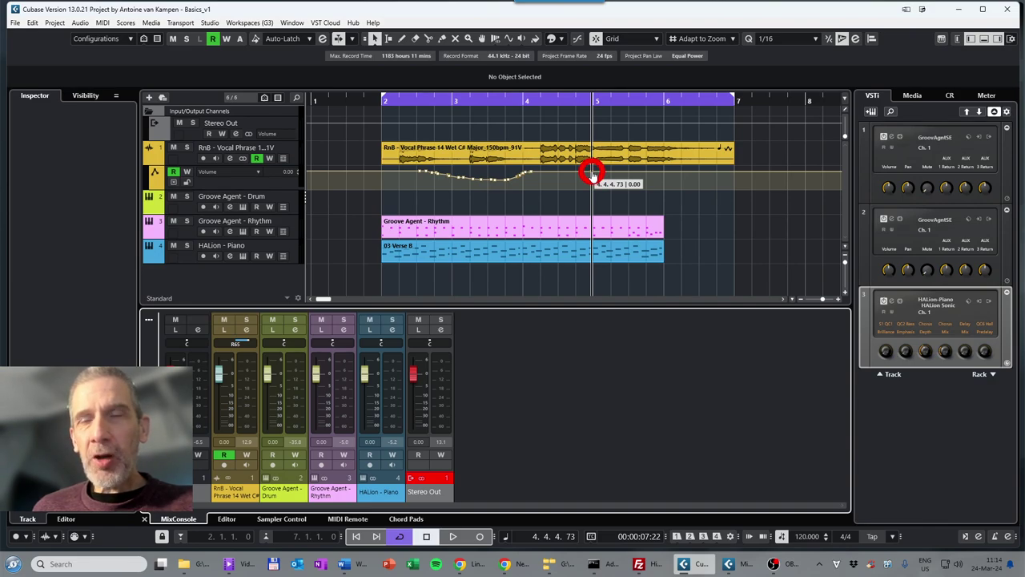
Compare the vocal fader's behaviour with Read Automation on and off, lowering it to -7.81 dB while off, and re-enable Read Automation.
{"action": "mouse_move", "coordinate": [220, 370]}
{"action": "left_mouse_down"}
{"action": "mouse_move", "coordinate": [215, 398]}
{"action": "mouse_move", "coordinate": [218, 374]}
{"action": "left_mouse_up"}
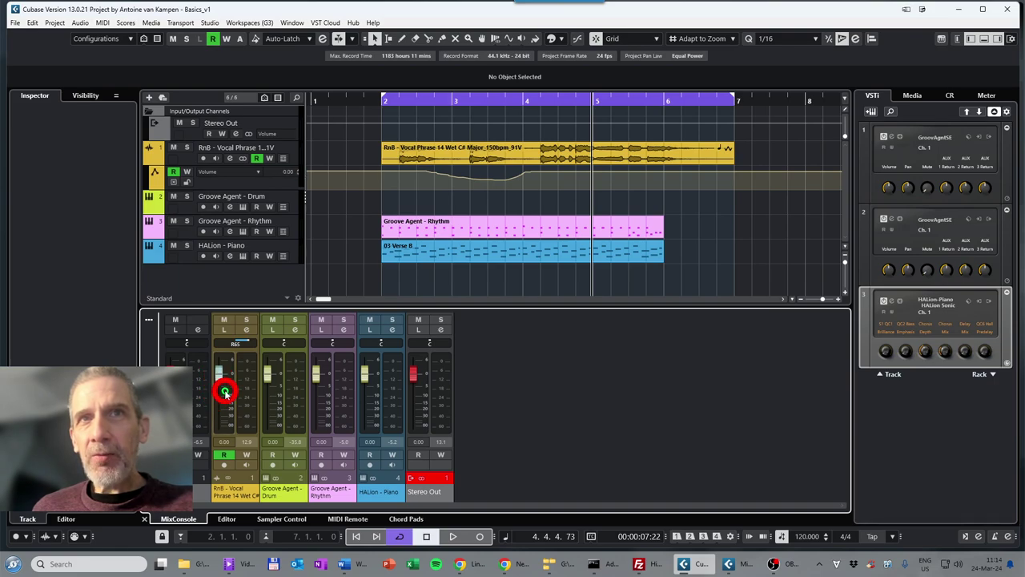
{"action": "left_click", "coordinate": [224, 454]}
{"action": "left_click_drag", "start_coordinate": [224, 389], "coordinate": [258, 443]}
{"action": "left_click", "coordinate": [225, 455]}
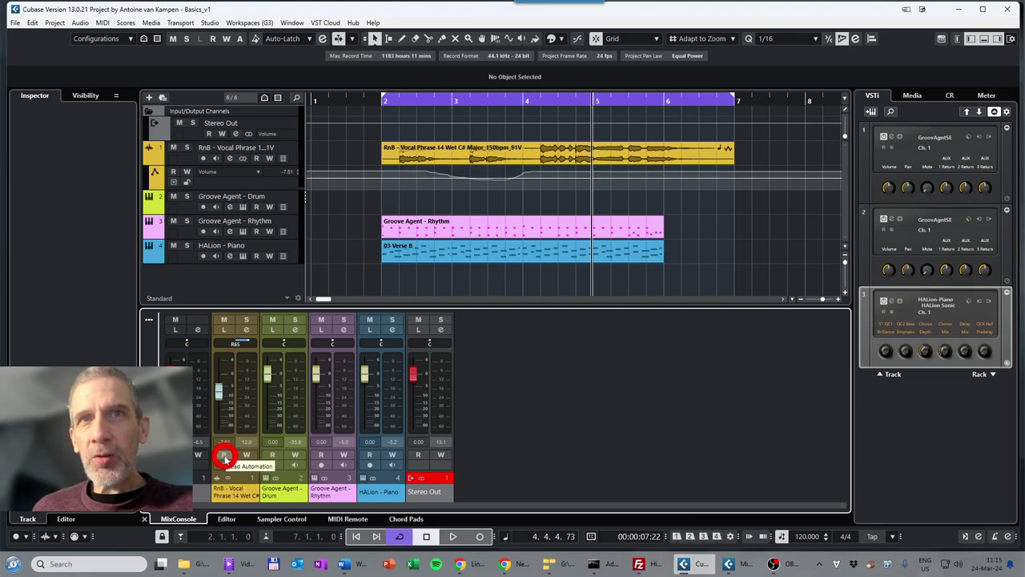
{"action": "mouse_move", "coordinate": [221, 389]}
{"action": "left_mouse_down"}
{"action": "mouse_move", "coordinate": [219, 374]}
{"action": "mouse_move", "coordinate": [219, 392]}
{"action": "left_mouse_up"}
{"action": "left_click", "coordinate": [441, 206]}
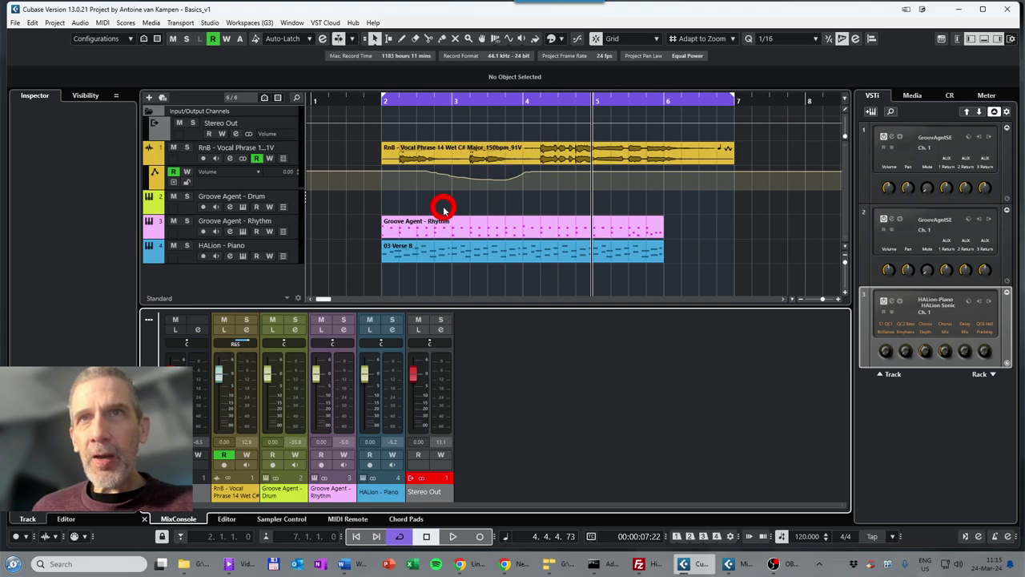
Select all recorded volume points from mid-bar 2 to early bar 4 and lower and tilt the curve, bringing its first point to -0.79 dB.
{"action": "left_click", "coordinate": [436, 190]}
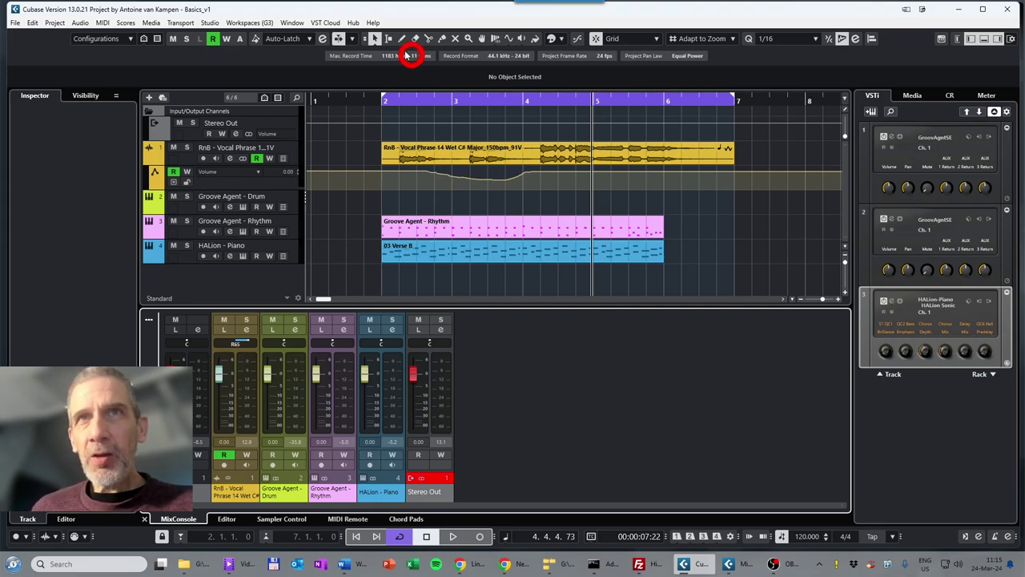
{"action": "left_click", "coordinate": [424, 156]}
{"action": "left_click", "coordinate": [424, 171]}
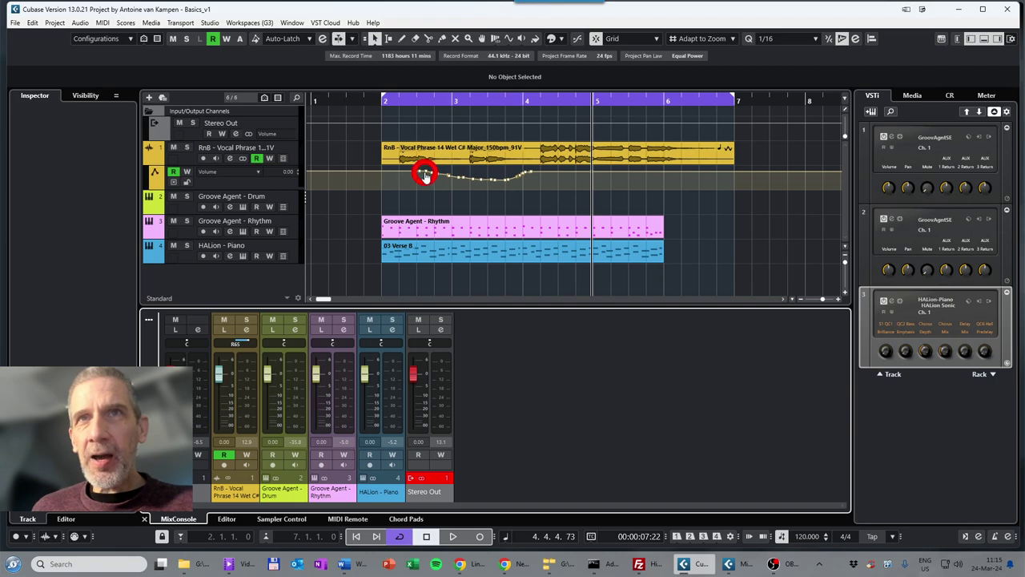
{"action": "left_click_drag", "start_coordinate": [414, 169], "coordinate": [547, 192]}
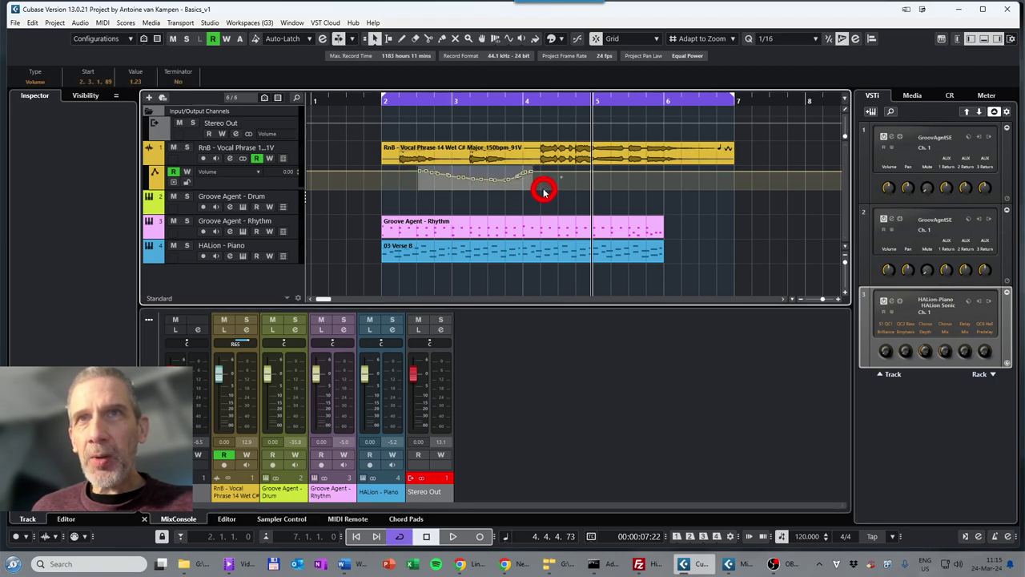
{"action": "left_click_drag", "start_coordinate": [471, 169], "coordinate": [476, 177]}
{"action": "left_click_drag", "start_coordinate": [478, 188], "coordinate": [455, 178]}
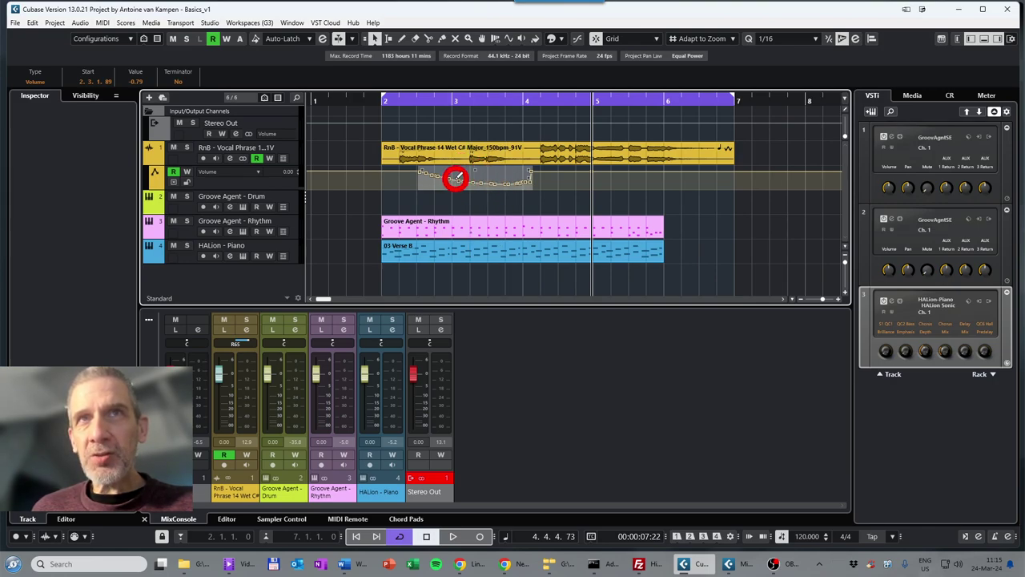
{"action": "left_click_drag", "start_coordinate": [455, 178], "coordinate": [451, 171]}
Examine the Automation Panel's operations and the available automation modes, keeping Auto-Latch, and close the panel.
{"action": "left_click", "coordinate": [318, 46]}
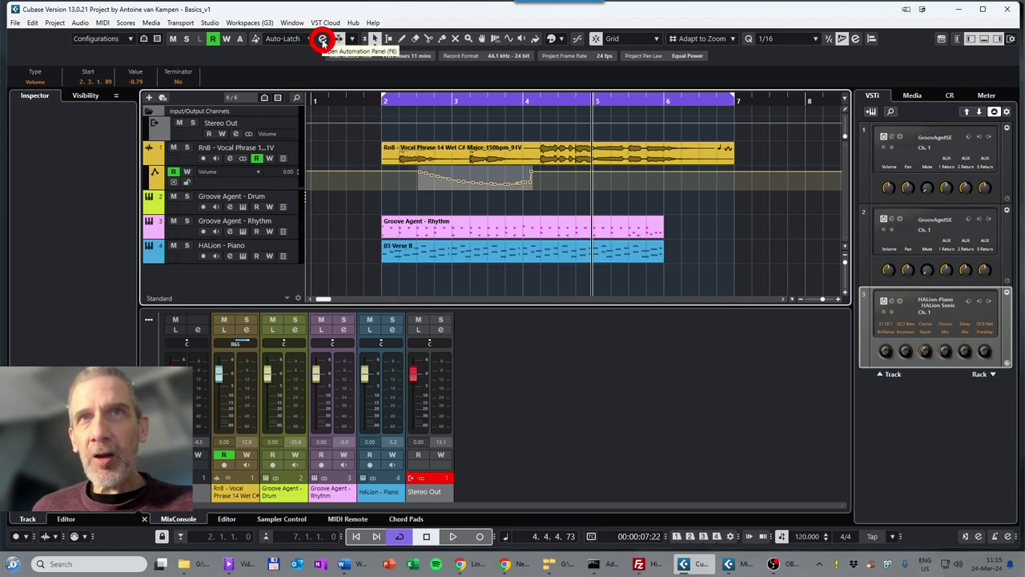
{"action": "left_click", "coordinate": [322, 40]}
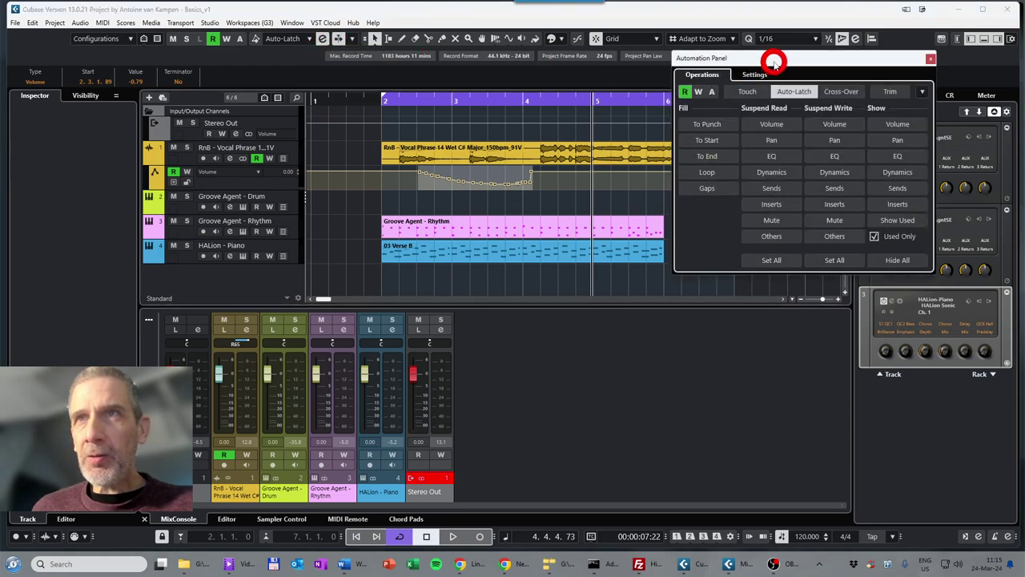
{"action": "left_click_drag", "start_coordinate": [774, 60], "coordinate": [617, 255]}
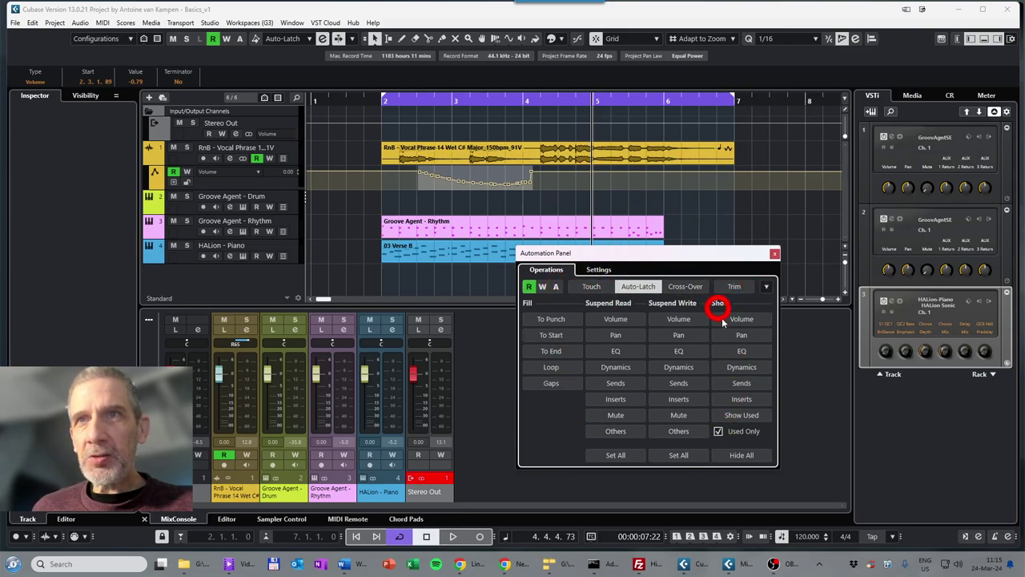
{"action": "left_click", "coordinate": [310, 39]}
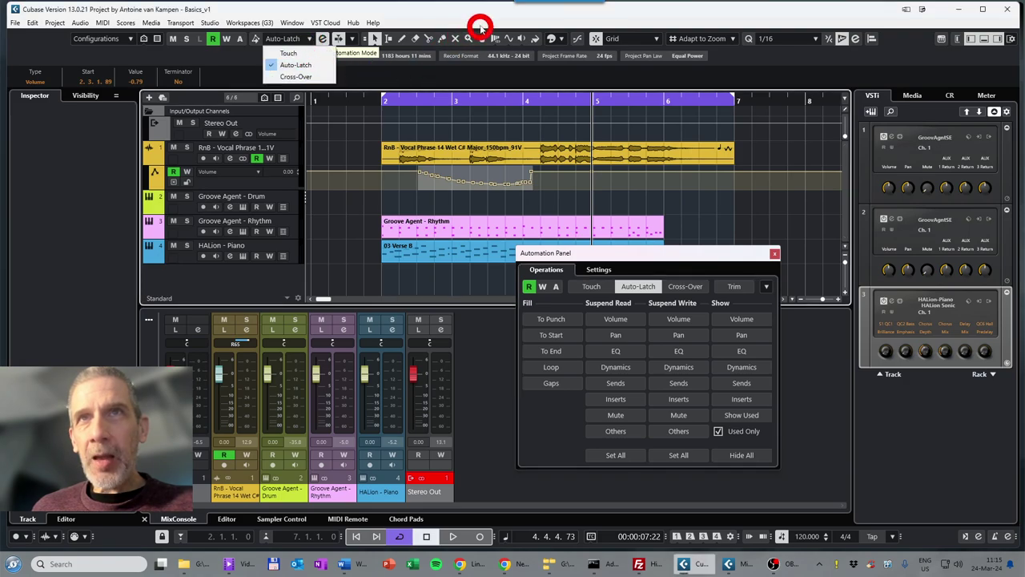
{"action": "left_click", "coordinate": [475, 16]}
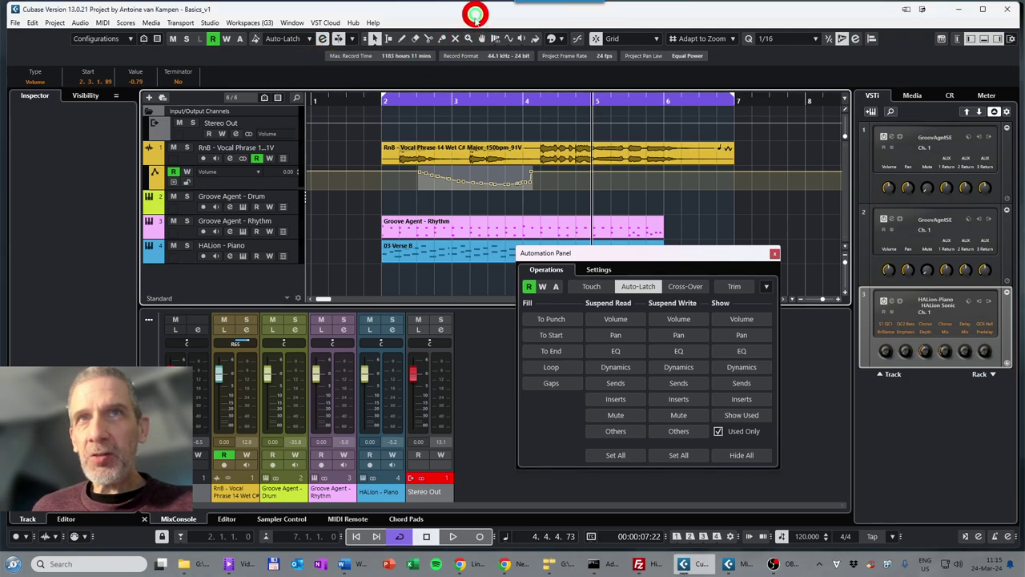
{"action": "left_click", "coordinate": [775, 254]}
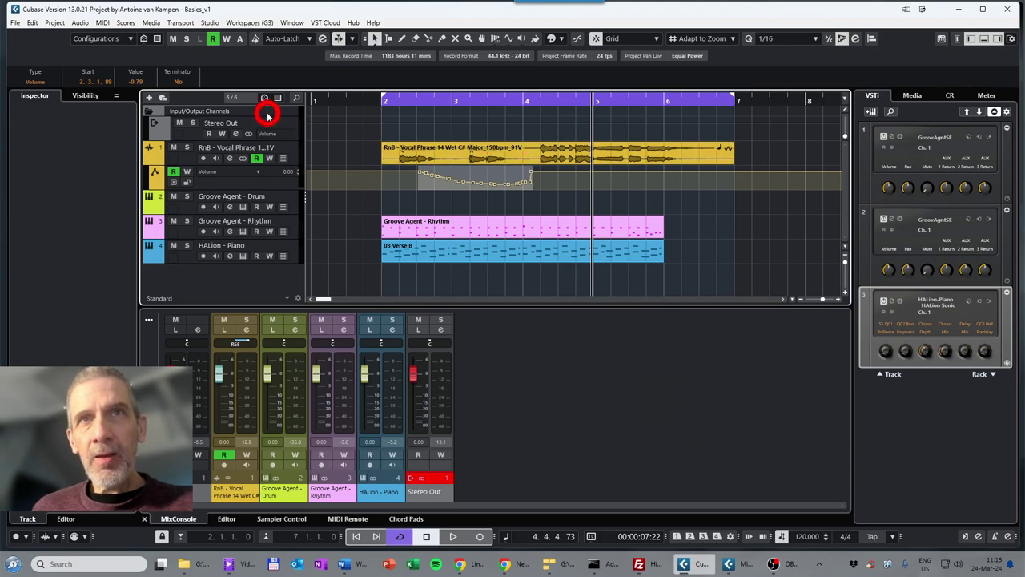
Append a second automation track under the vocal track and assign it to Standard Panner - Pan Left-Right.
{"action": "mouse_move", "coordinate": [473, 181]}
{"action": "left_mouse_down"}
{"action": "mouse_move", "coordinate": [544, 192]}
{"action": "mouse_move", "coordinate": [535, 184]}
{"action": "left_mouse_up"}
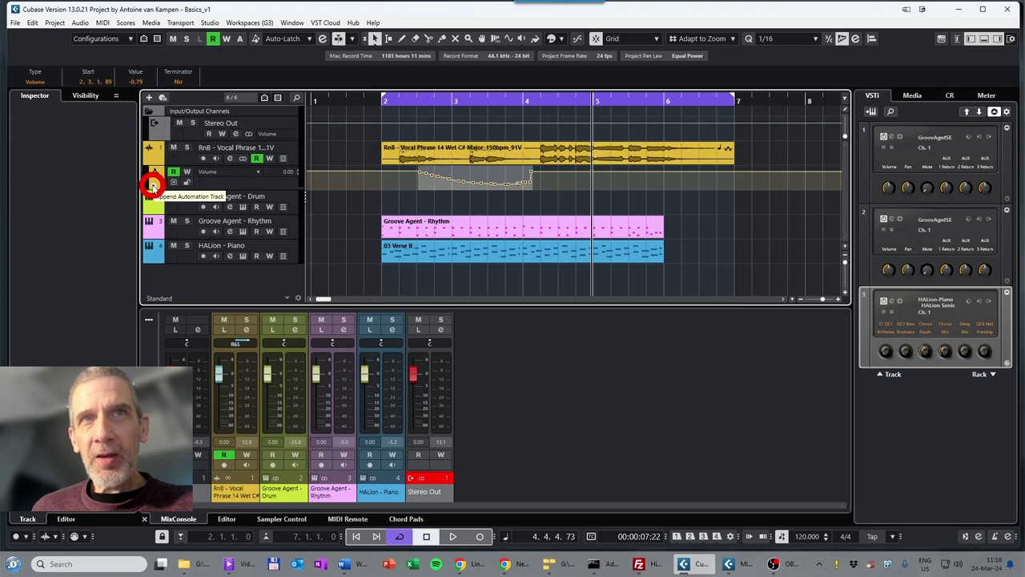
{"action": "left_click", "coordinate": [153, 186]}
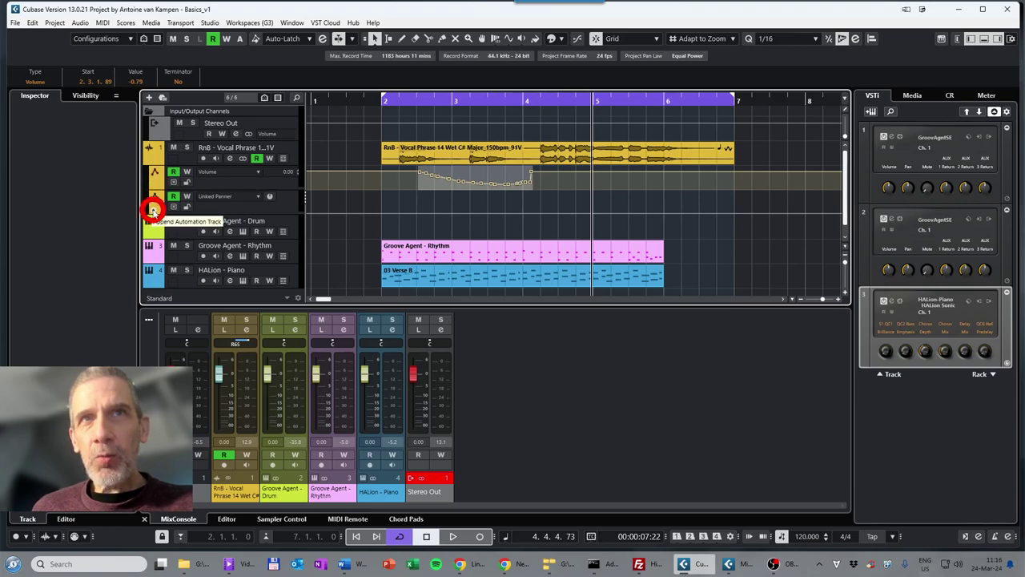
{"action": "left_click", "coordinate": [226, 200]}
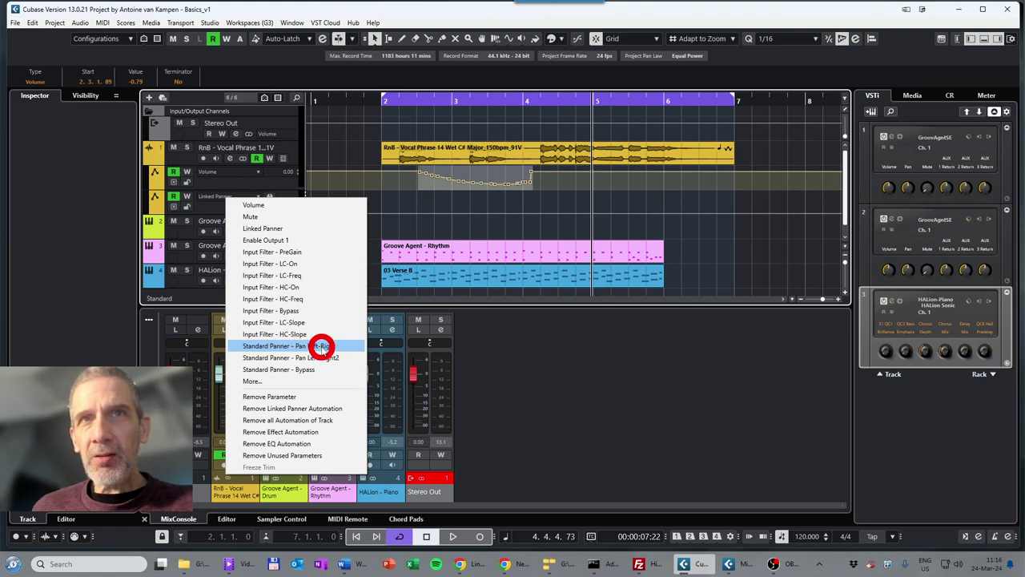
{"action": "left_click", "coordinate": [320, 346]}
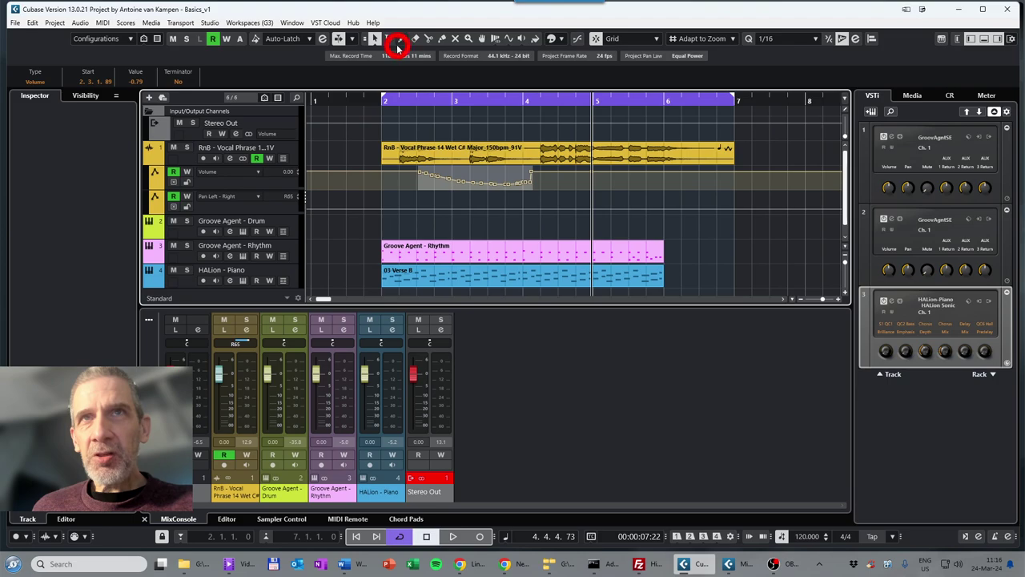
{"action": "left_click", "coordinate": [375, 37]}
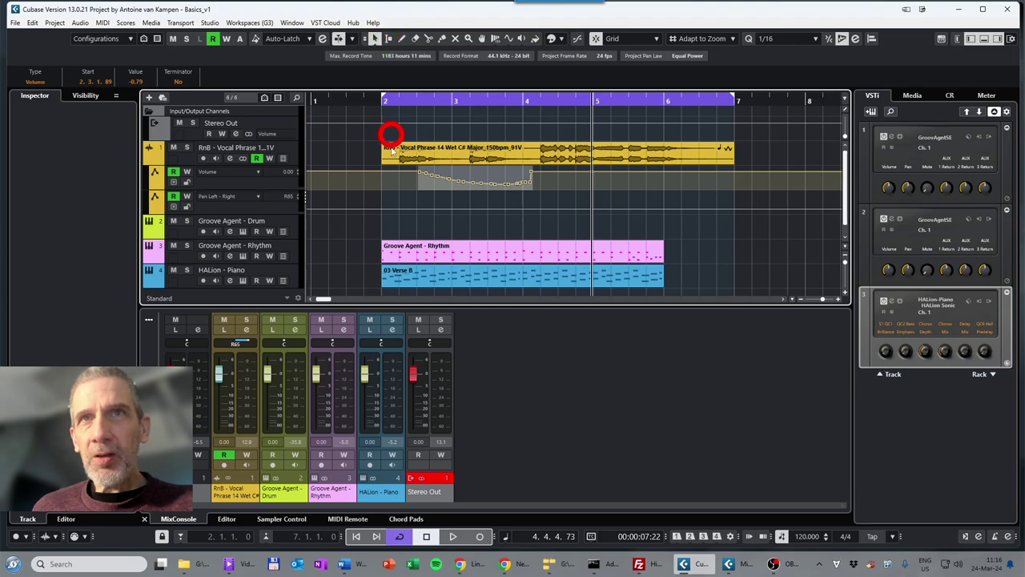
Add pan points at bar 2, early bar 4 and the clip's end, panning the first fully left at 2.1.1.0, and check it there.
{"action": "left_click", "coordinate": [380, 208]}
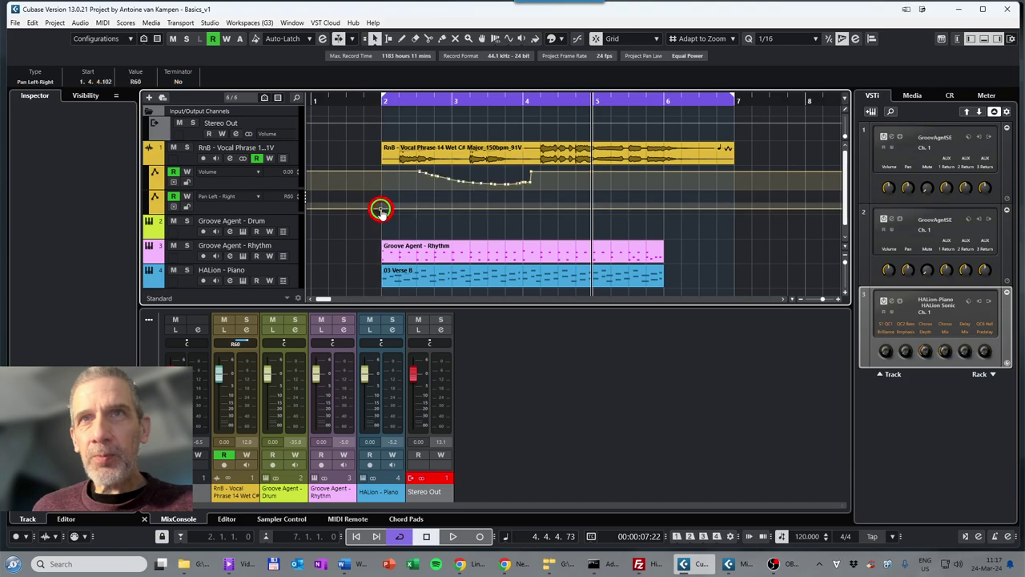
{"action": "left_click", "coordinate": [547, 208]}
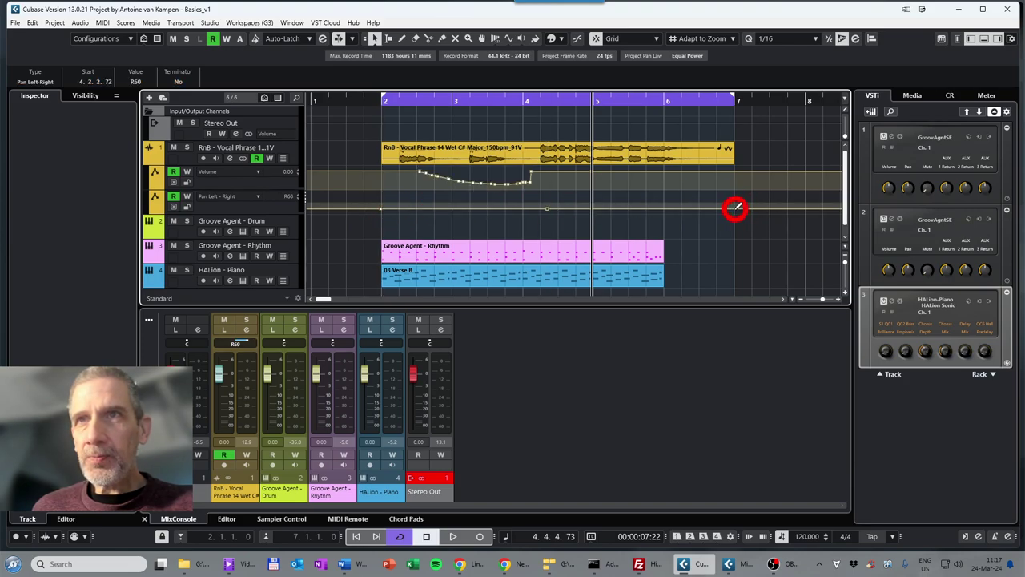
{"action": "left_click", "coordinate": [735, 209]}
{"action": "left_click_drag", "start_coordinate": [380, 208], "coordinate": [383, 192]}
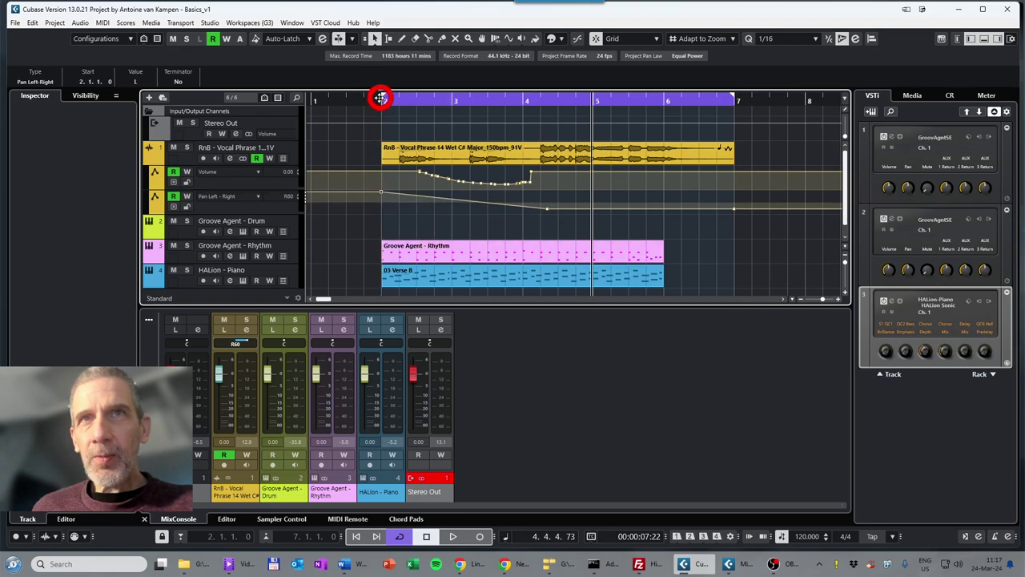
{"action": "left_click", "coordinate": [380, 97]}
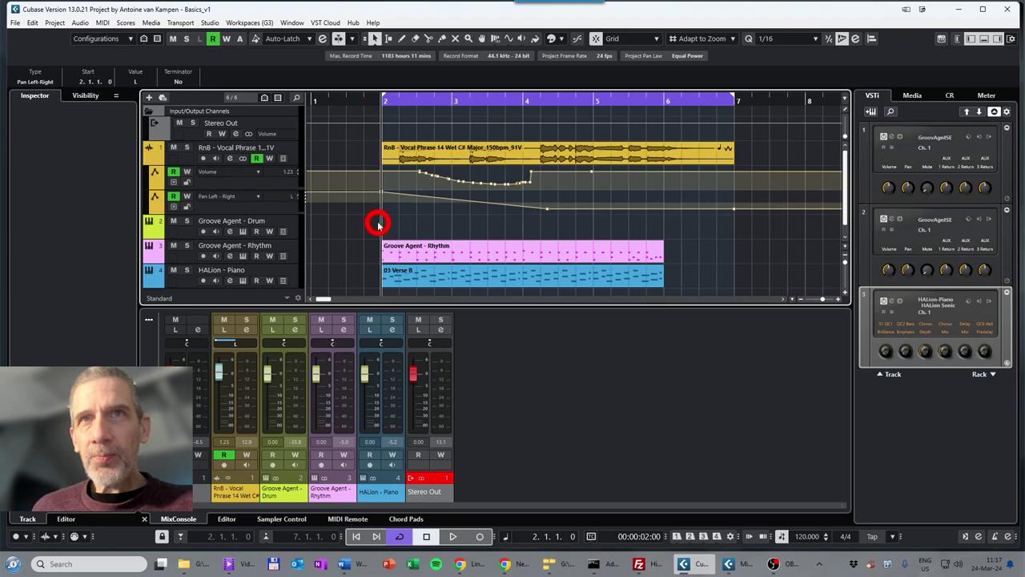
Set the middle pan point fully right at 4.2.1.0 and the last point fully left at 7.1.1.0.
{"action": "mouse_move", "coordinate": [548, 210]}
{"action": "left_mouse_down"}
{"action": "mouse_move", "coordinate": [552, 223]}
{"action": "mouse_move", "coordinate": [545, 216]}
{"action": "left_mouse_up"}
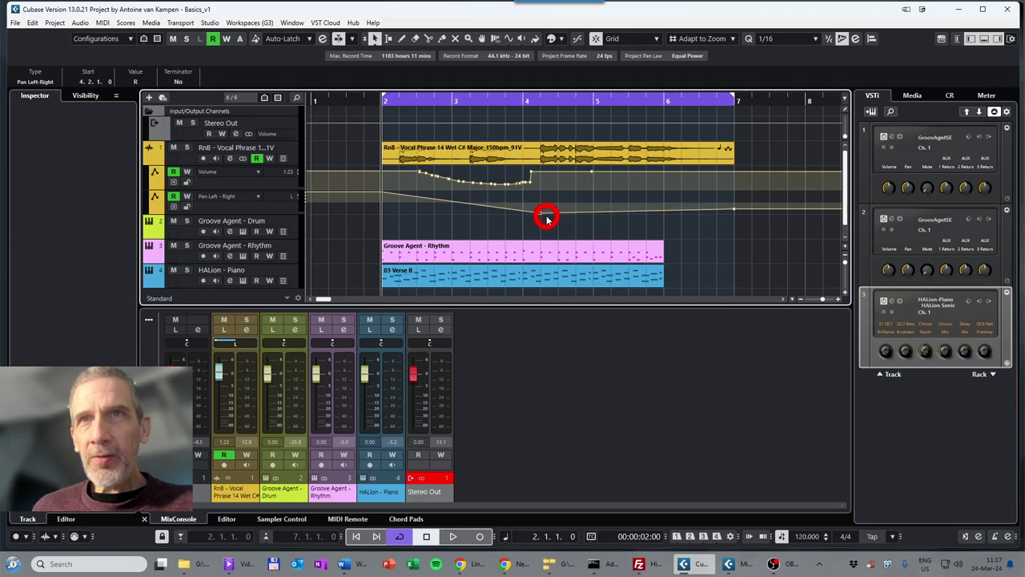
{"action": "left_click", "coordinate": [535, 100]}
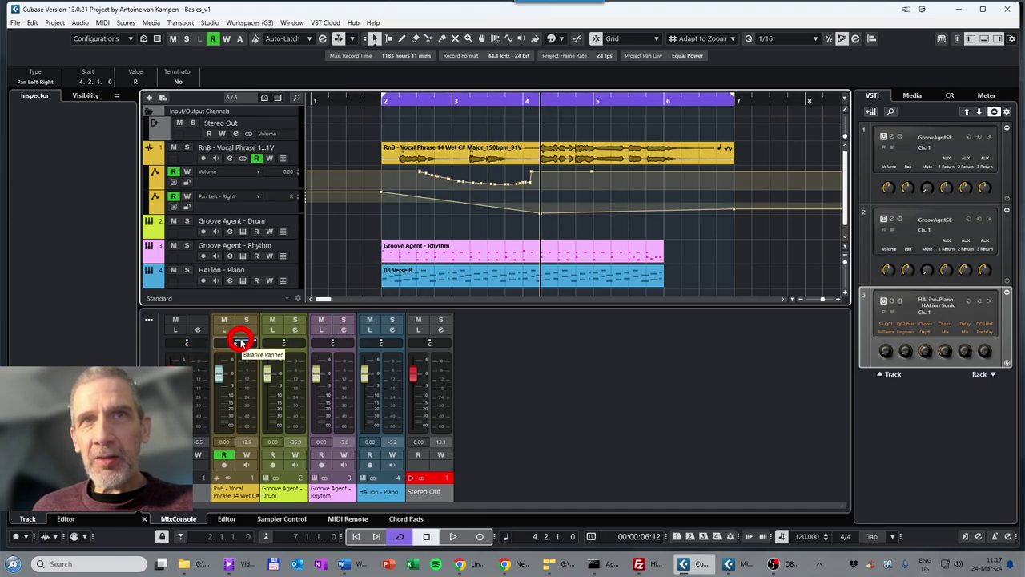
{"action": "left_click_drag", "start_coordinate": [246, 343], "coordinate": [541, 218]}
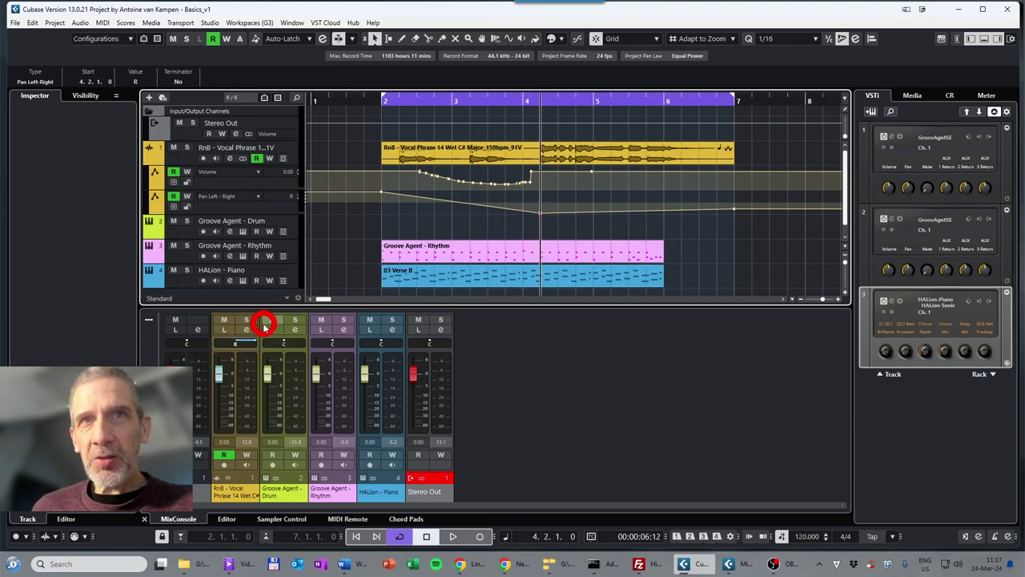
{"action": "left_click", "coordinate": [382, 98]}
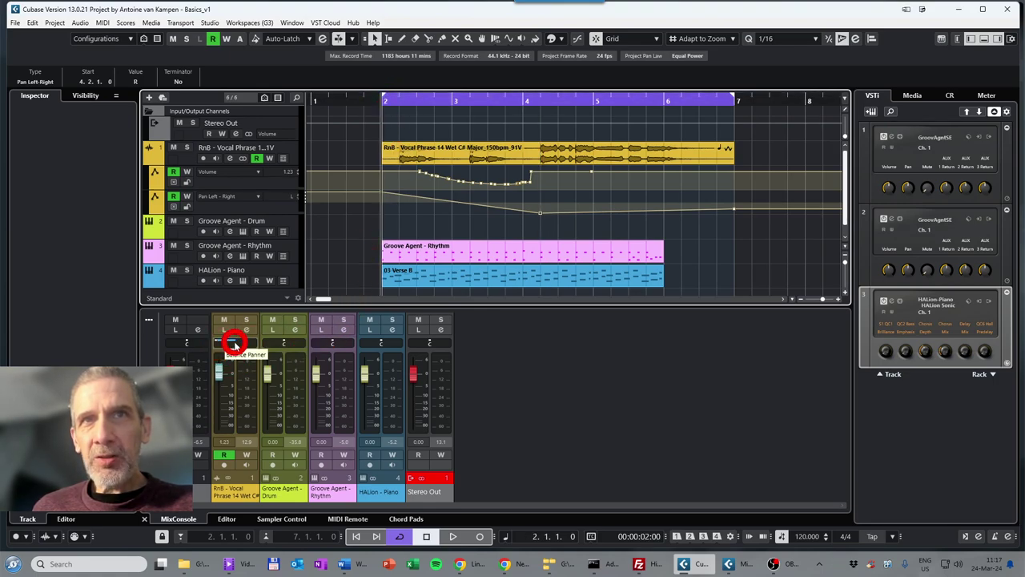
{"action": "left_click", "coordinate": [636, 211]}
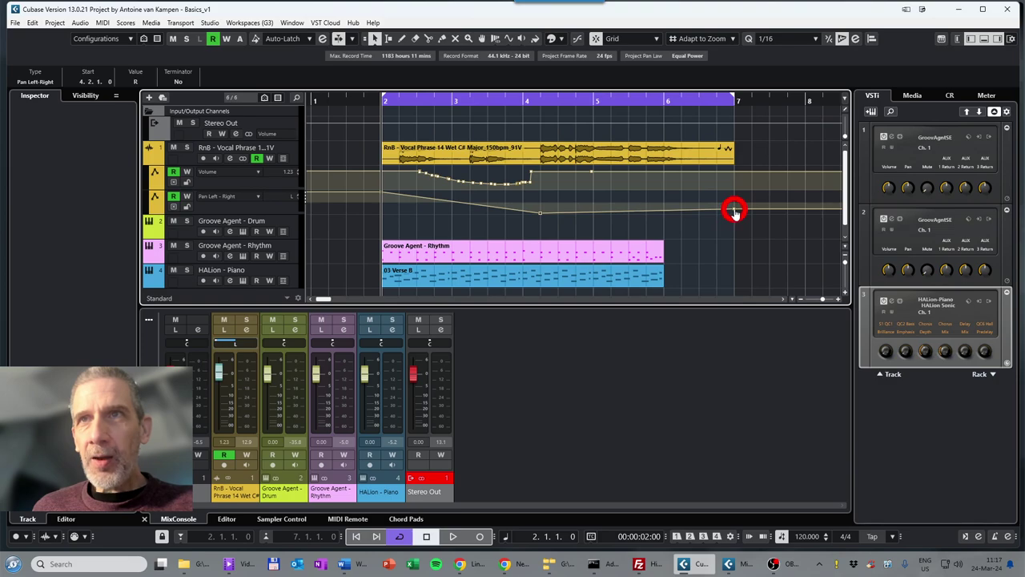
{"action": "left_click_drag", "start_coordinate": [734, 211], "coordinate": [732, 193]}
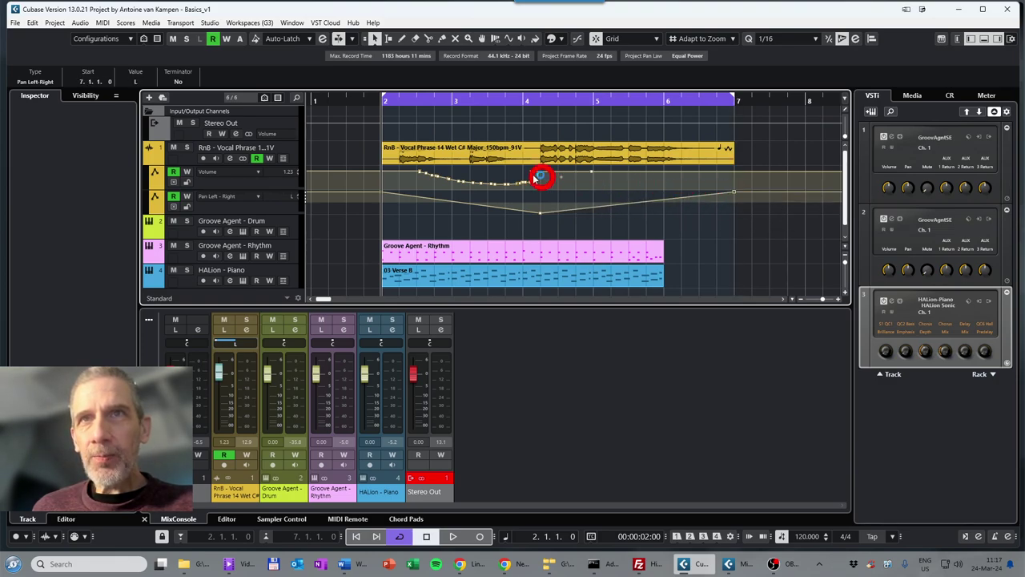
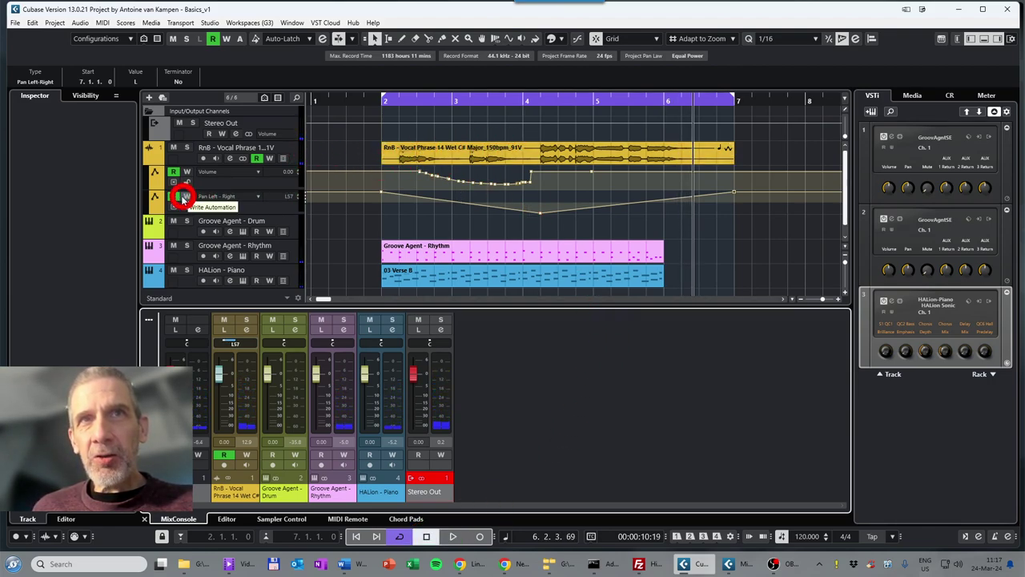
Append a third automation track under the vocal track and assign it to Strip 3 - EQ, EQ 2 Freq.
{"action": "left_click", "coordinate": [154, 212]}
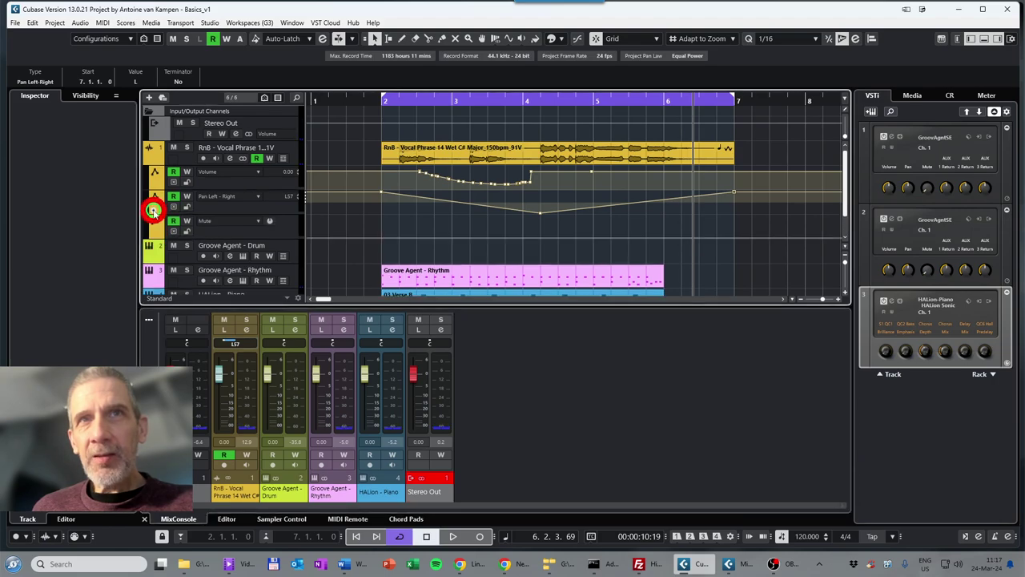
{"action": "left_click", "coordinate": [217, 216]}
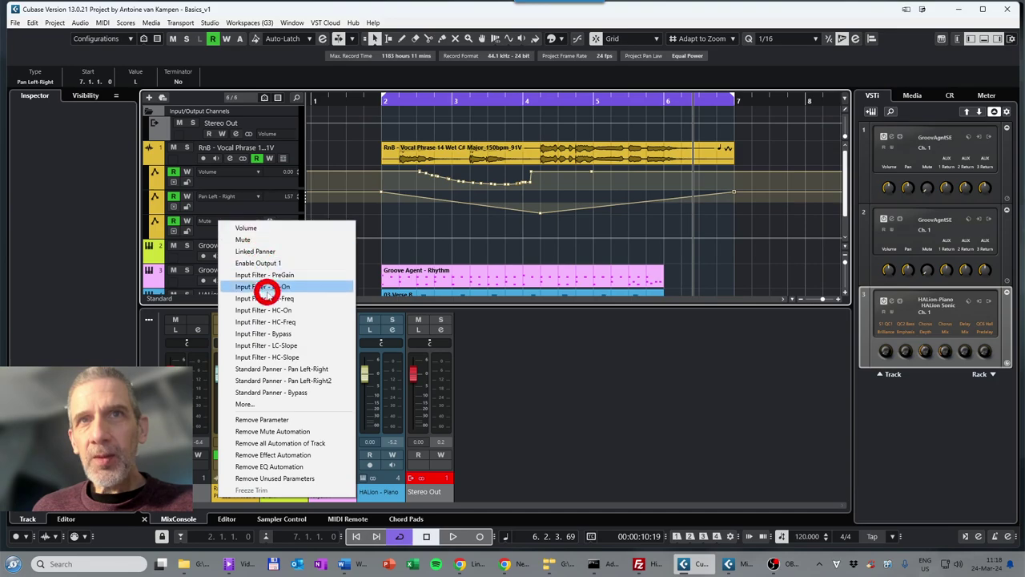
{"action": "left_click", "coordinate": [248, 405]}
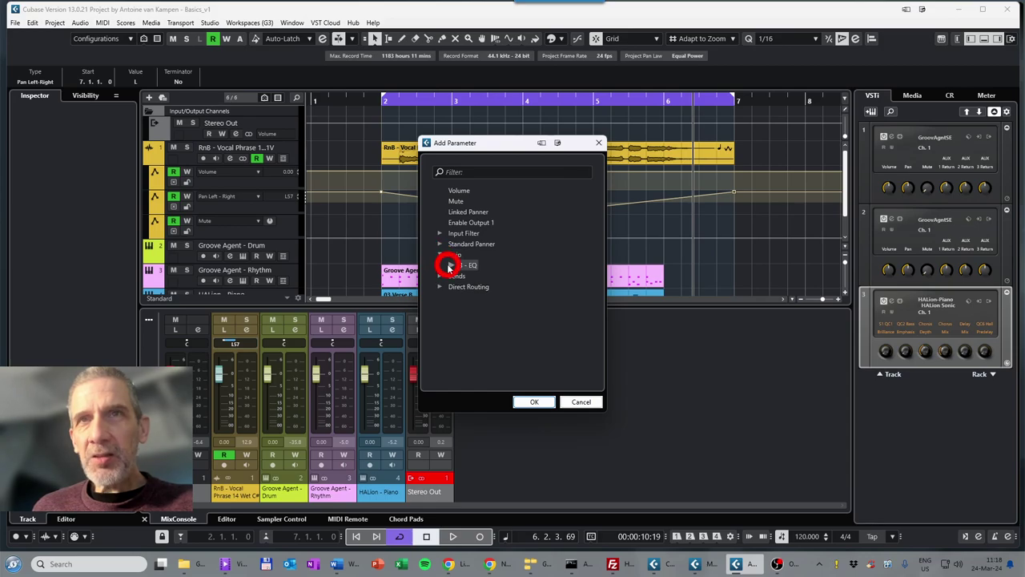
{"action": "left_click", "coordinate": [450, 264]}
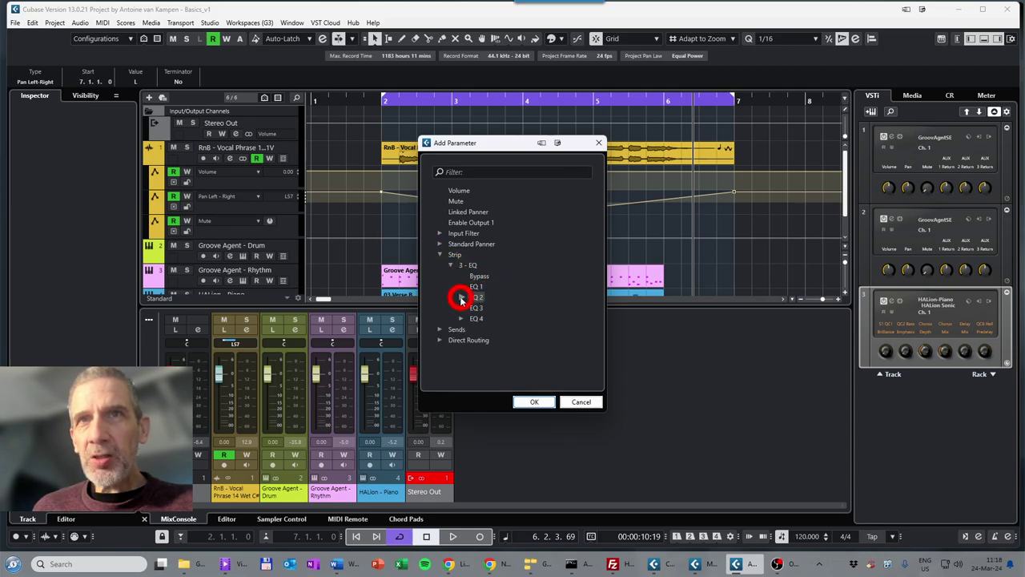
{"action": "left_click", "coordinate": [460, 297]}
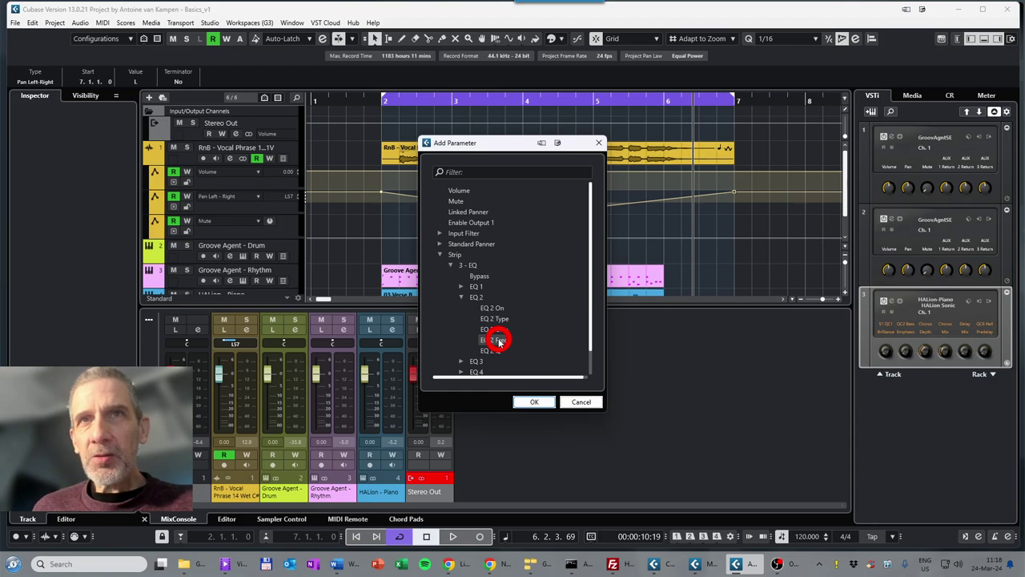
{"action": "left_click", "coordinate": [523, 407]}
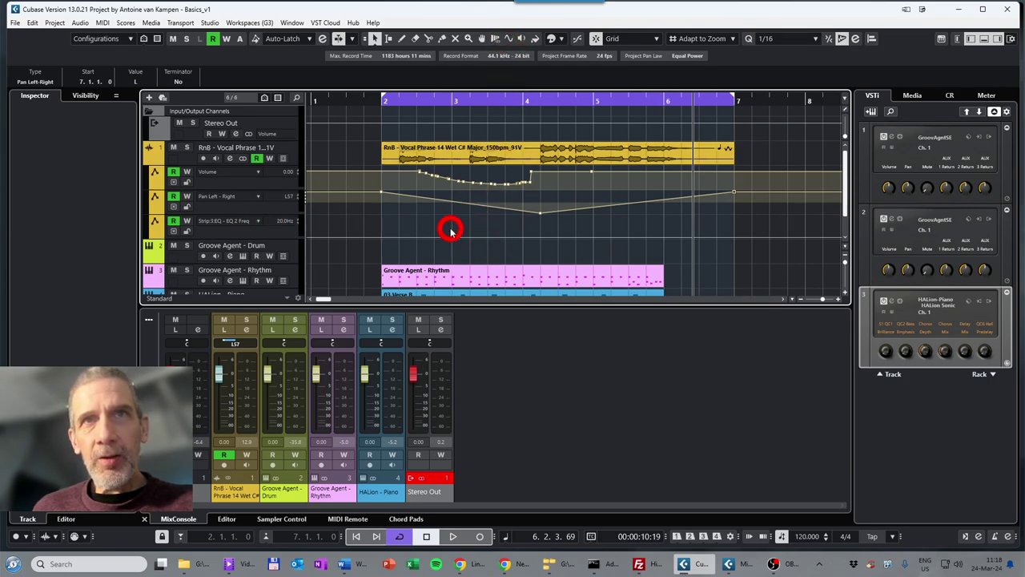
Draw a repeating sine-shaped curve on the EQ 2 frequency automation track from bar 2 to just past bar 7.
{"action": "left_click", "coordinate": [400, 222]}
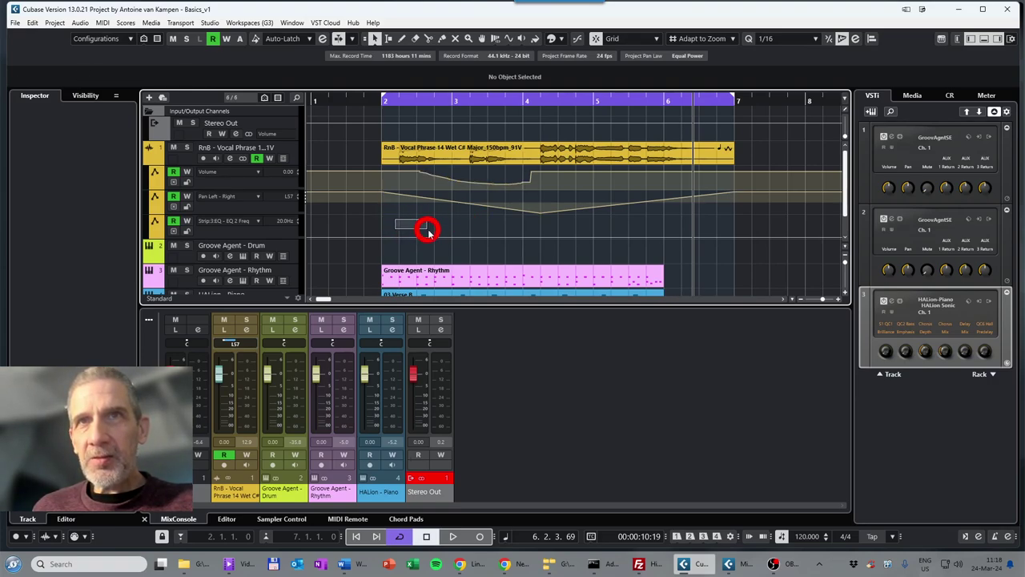
{"action": "left_click_drag", "start_coordinate": [429, 231], "coordinate": [441, 233]}
{"action": "left_click", "coordinate": [508, 38]}
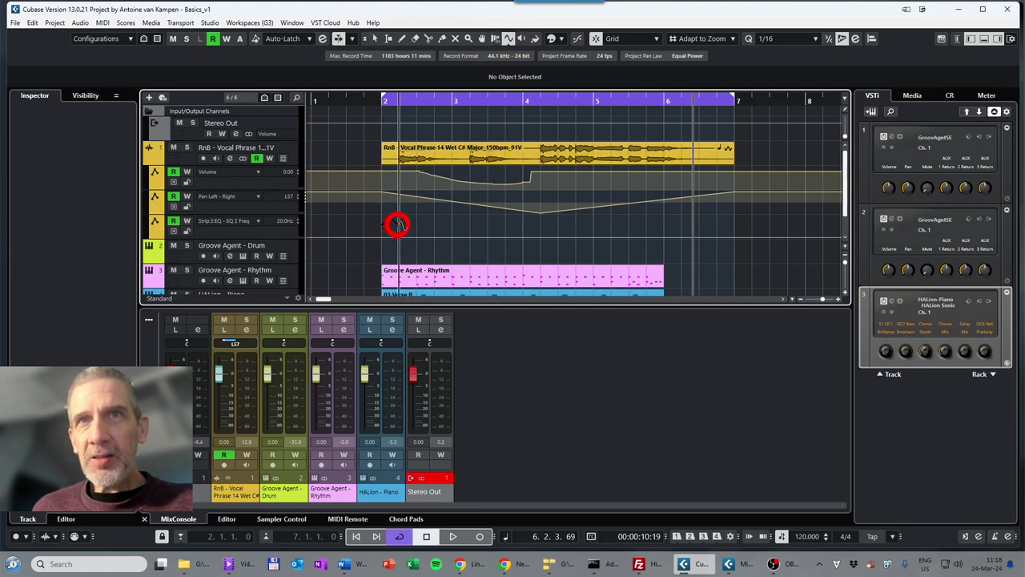
{"action": "left_click_drag", "start_coordinate": [399, 224], "coordinate": [735, 250]}
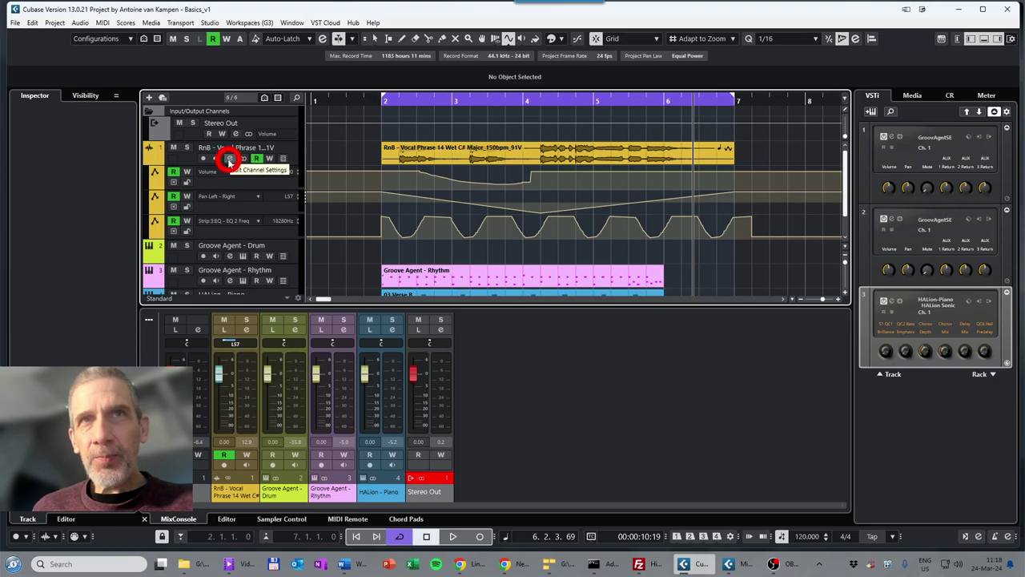
Open the vocal track's channel settings, place the window below the automation tracks, and inspect EQ band 2 and the fader.
{"action": "left_click", "coordinate": [229, 160]}
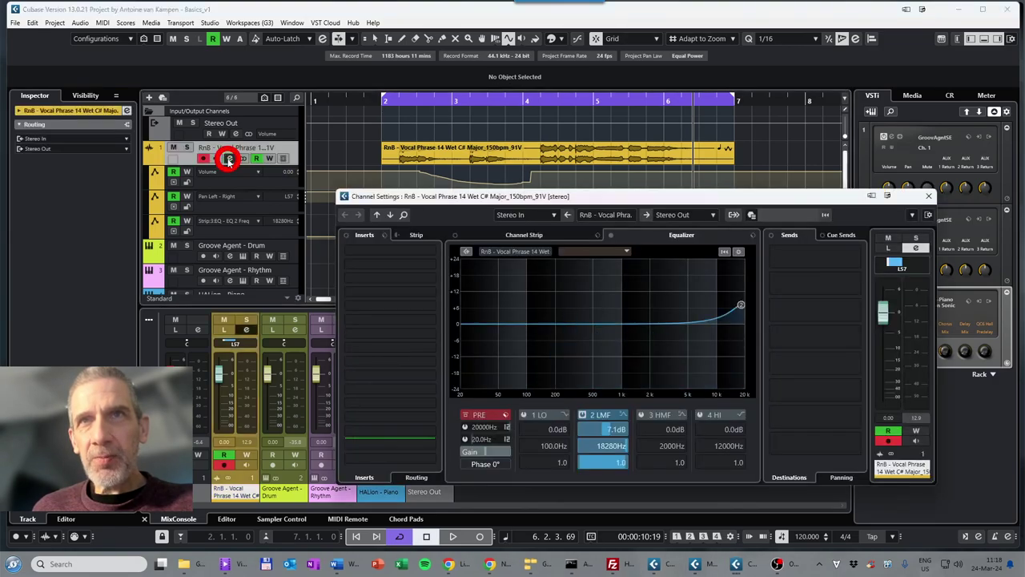
{"action": "left_click_drag", "start_coordinate": [528, 198], "coordinate": [446, 251]}
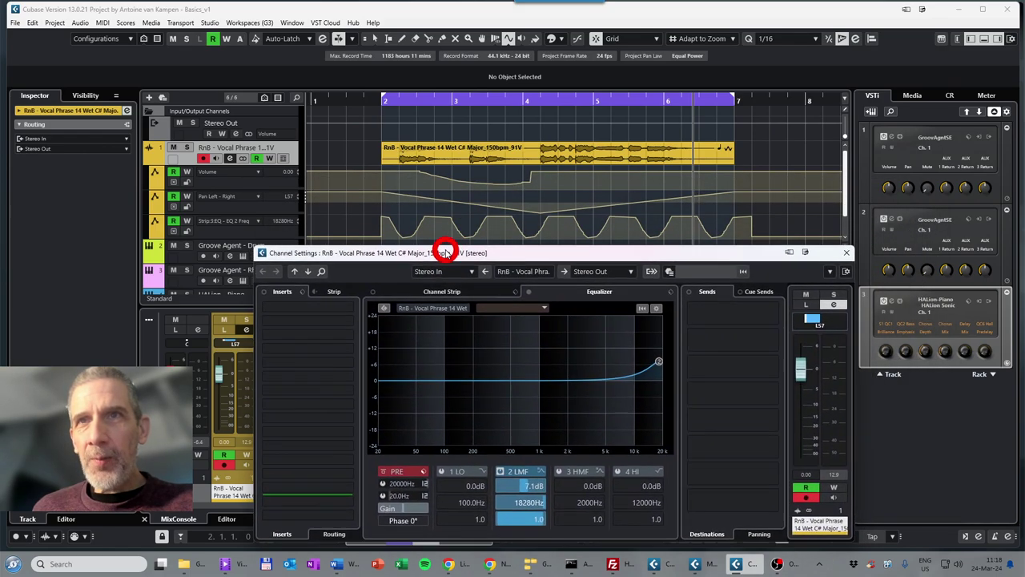
{"action": "left_click", "coordinate": [501, 472]}
{"action": "left_click", "coordinate": [659, 362]}
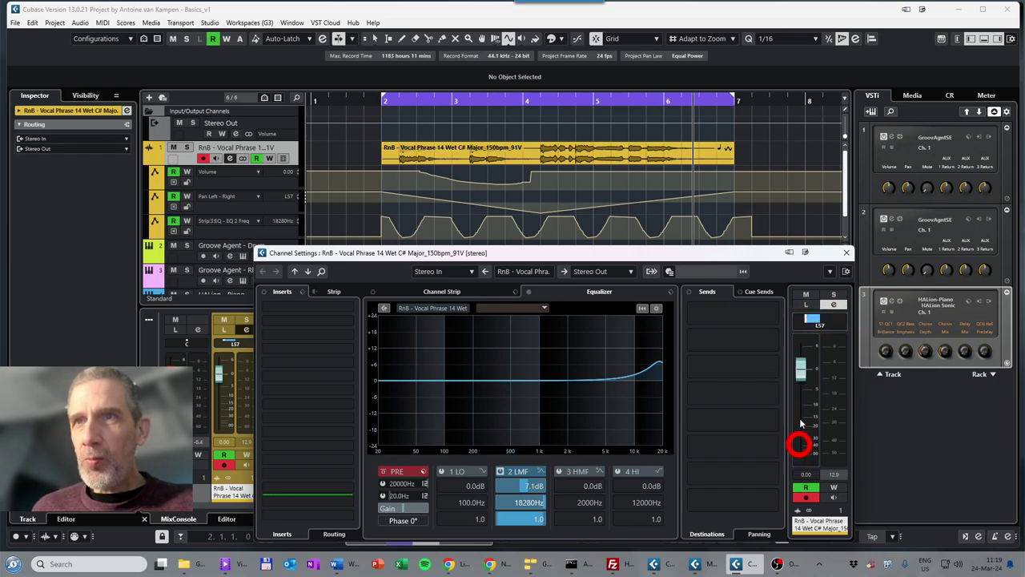
{"action": "left_click_drag", "start_coordinate": [802, 362], "coordinate": [796, 375]}
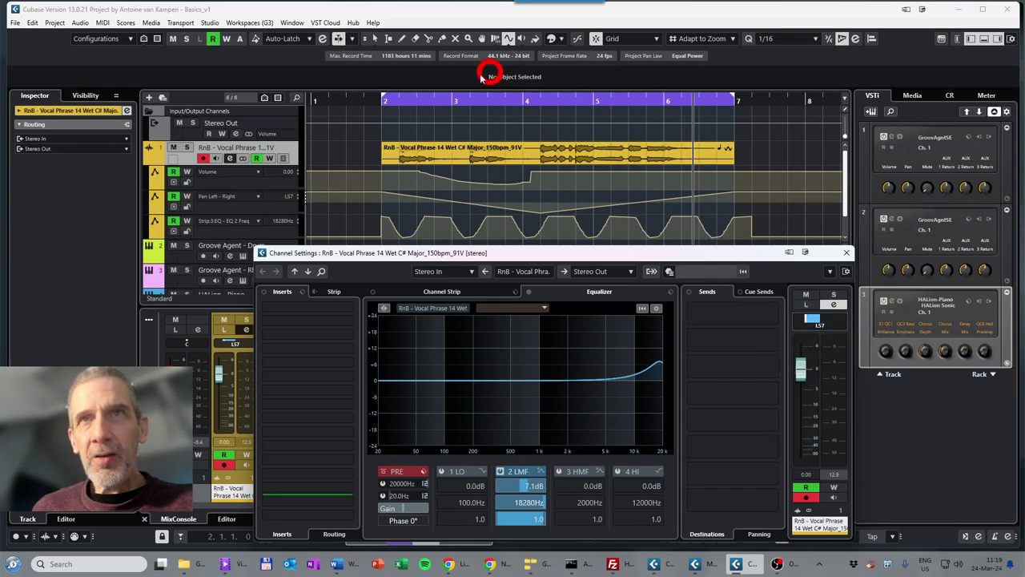
Play the project from bar 2 with the vocal's channel settings in view to check the EQ 2 frequency automation.
{"action": "left_click", "coordinate": [381, 101]}
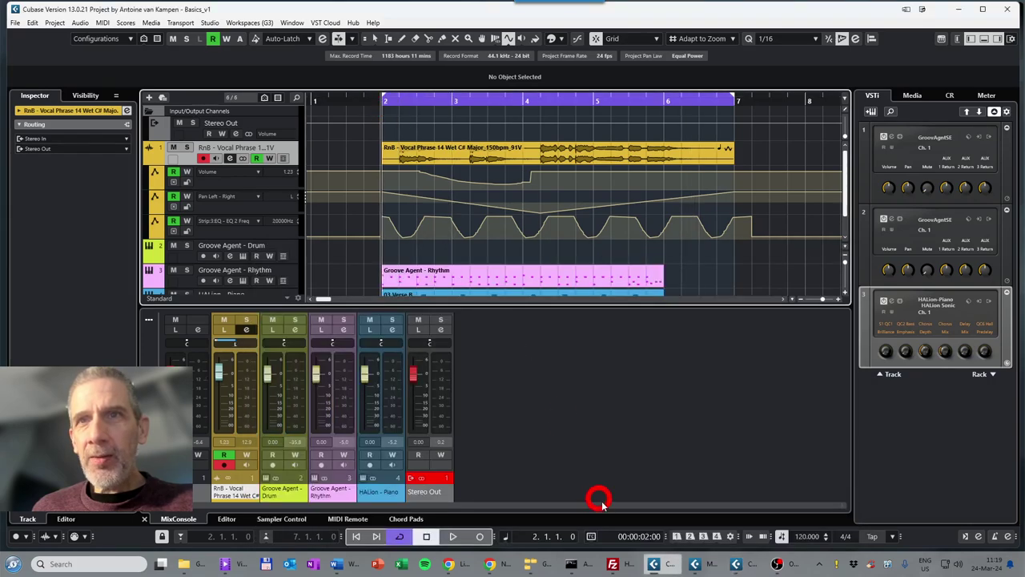
{"action": "mouse_move", "coordinate": [737, 565]}
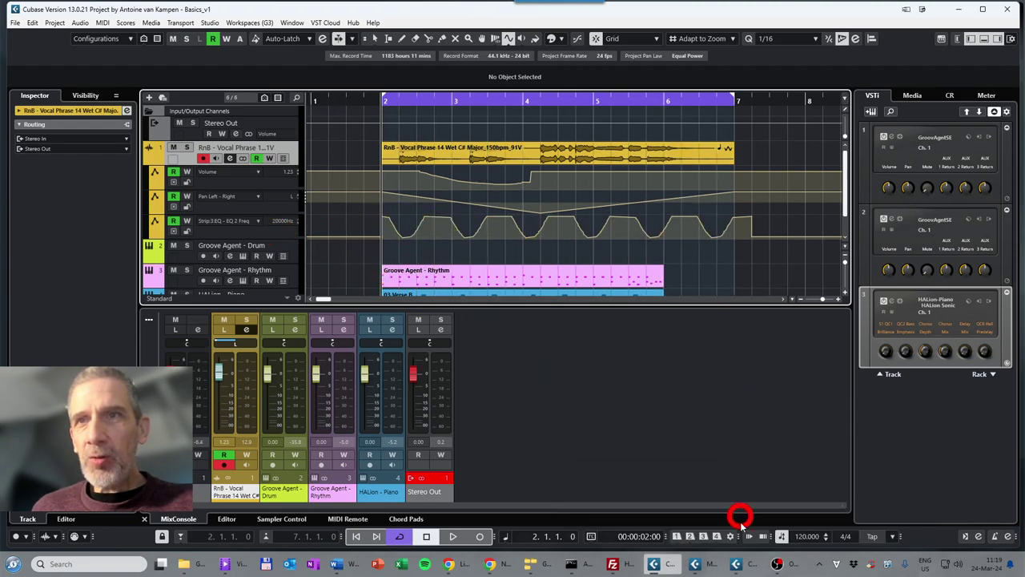
{"action": "left_click", "coordinate": [743, 564]}
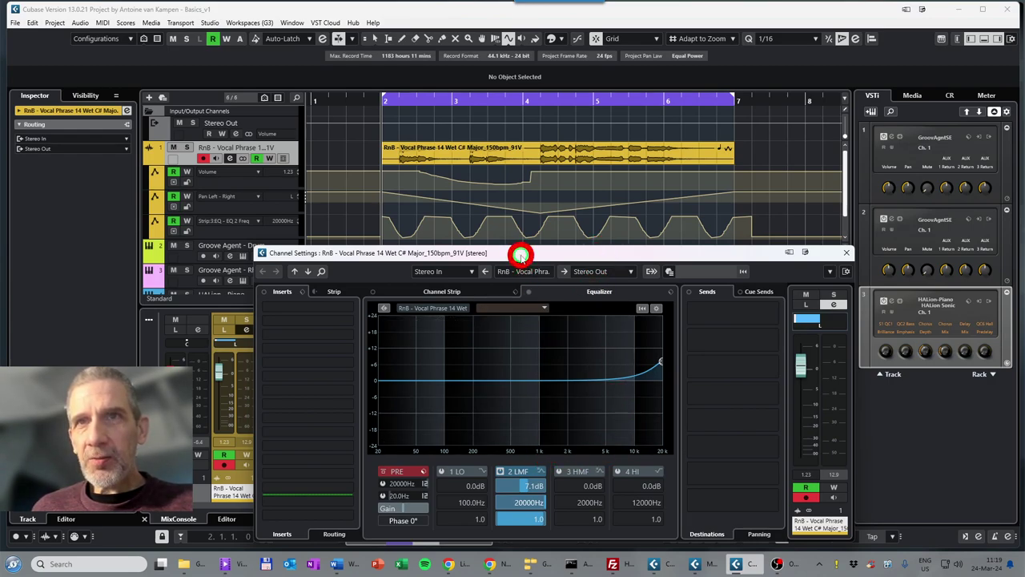
{"action": "key", "text": "space"}
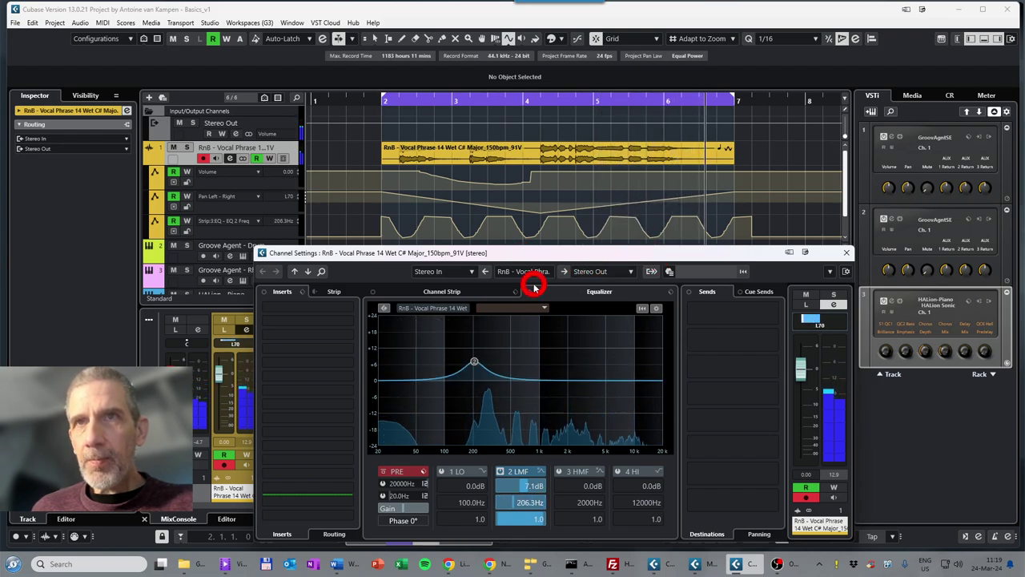
Load the RoomWorks reverb into the vocal track's first insert slot and close the channel settings.
{"action": "left_click_drag", "start_coordinate": [541, 258], "coordinate": [577, 168]}
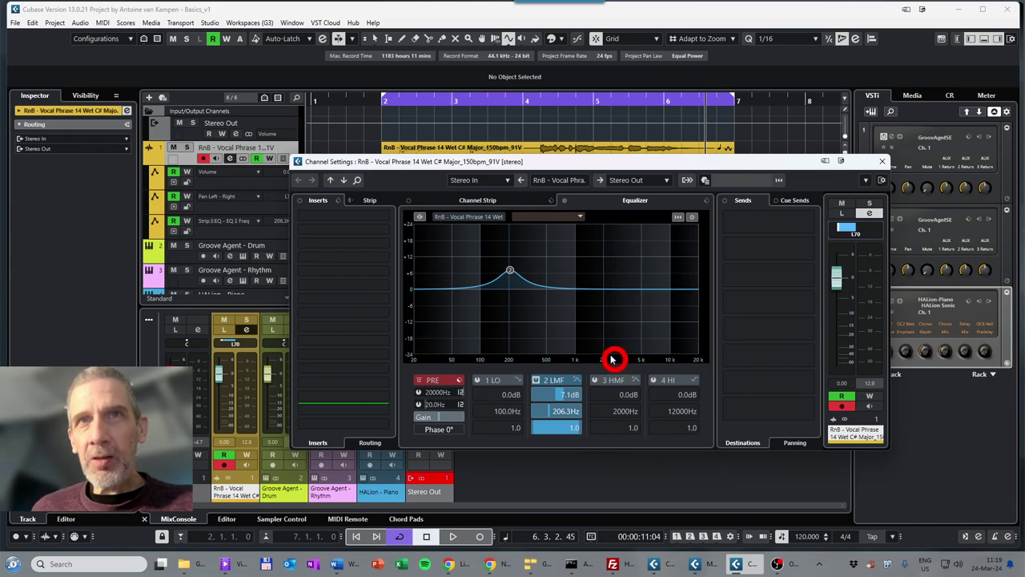
{"action": "left_click", "coordinate": [385, 216]}
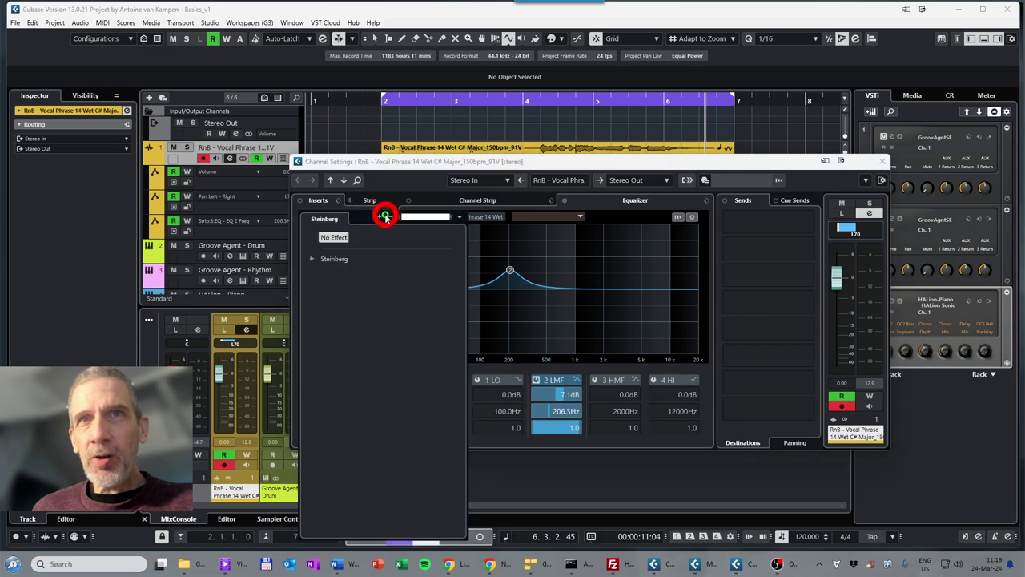
{"action": "left_click", "coordinate": [314, 260]}
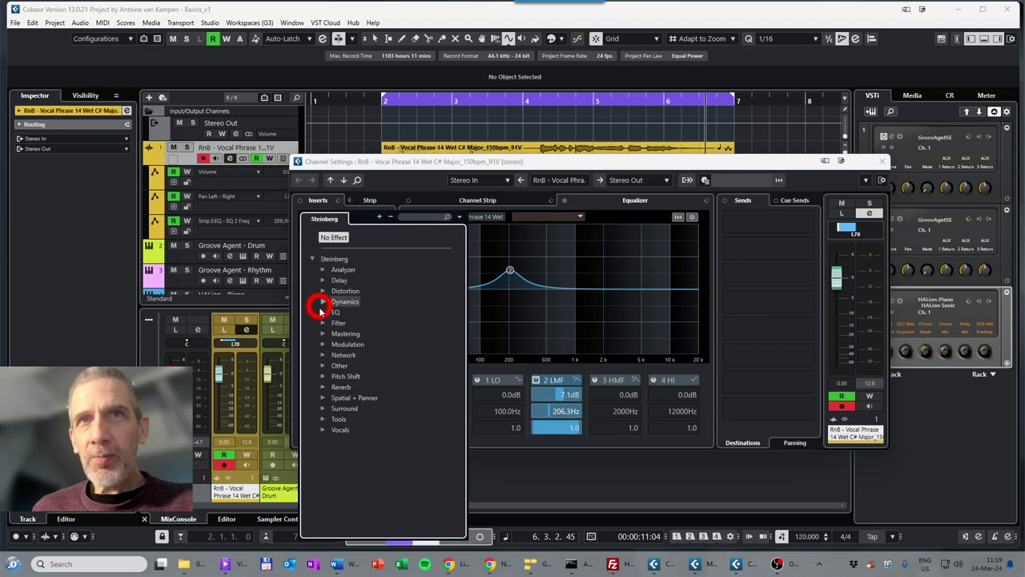
{"action": "left_click", "coordinate": [323, 387]}
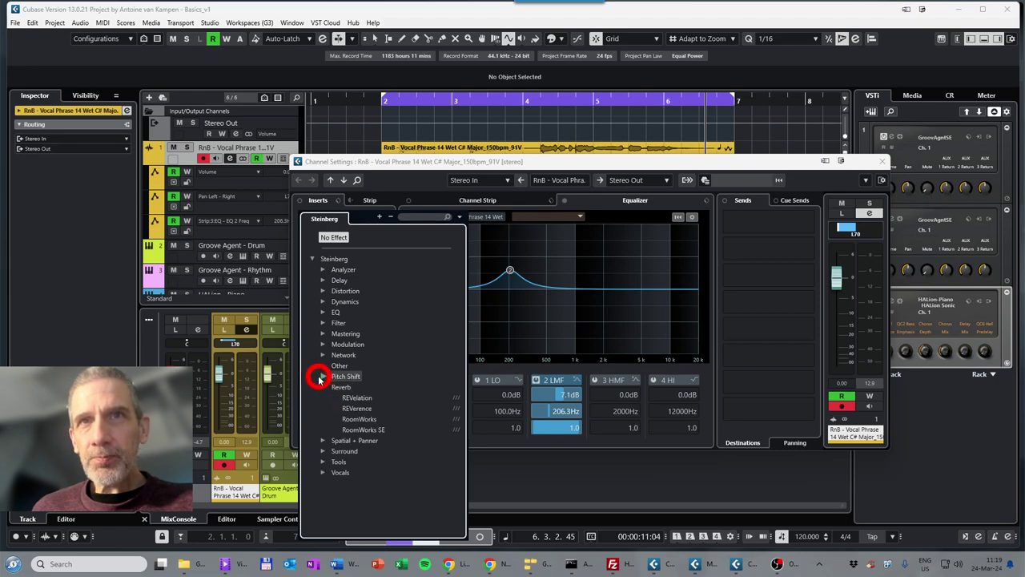
{"action": "left_click", "coordinate": [363, 420]}
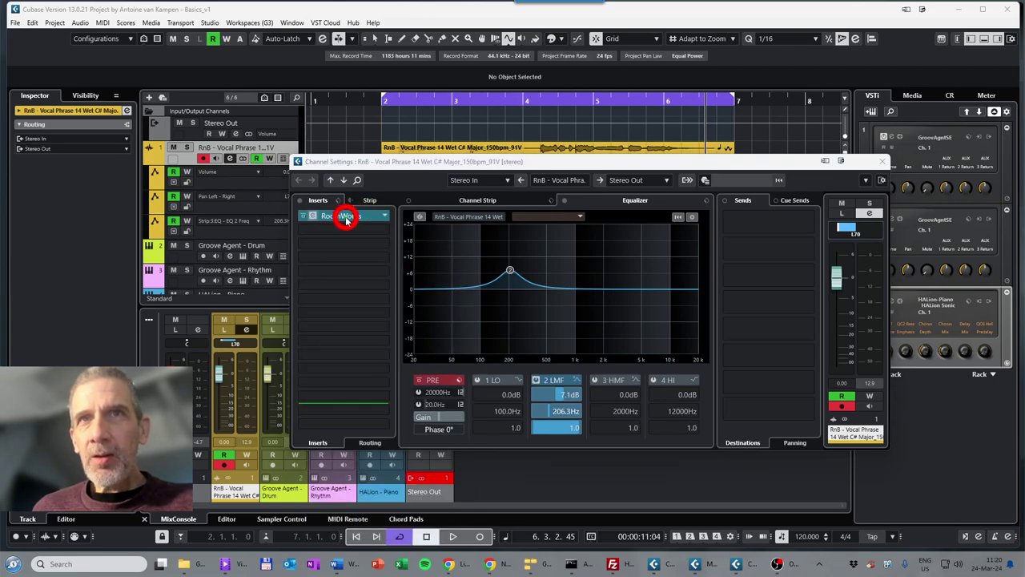
{"action": "left_click_drag", "start_coordinate": [538, 187], "coordinate": [395, 280]}
{"action": "left_click", "coordinate": [440, 296]}
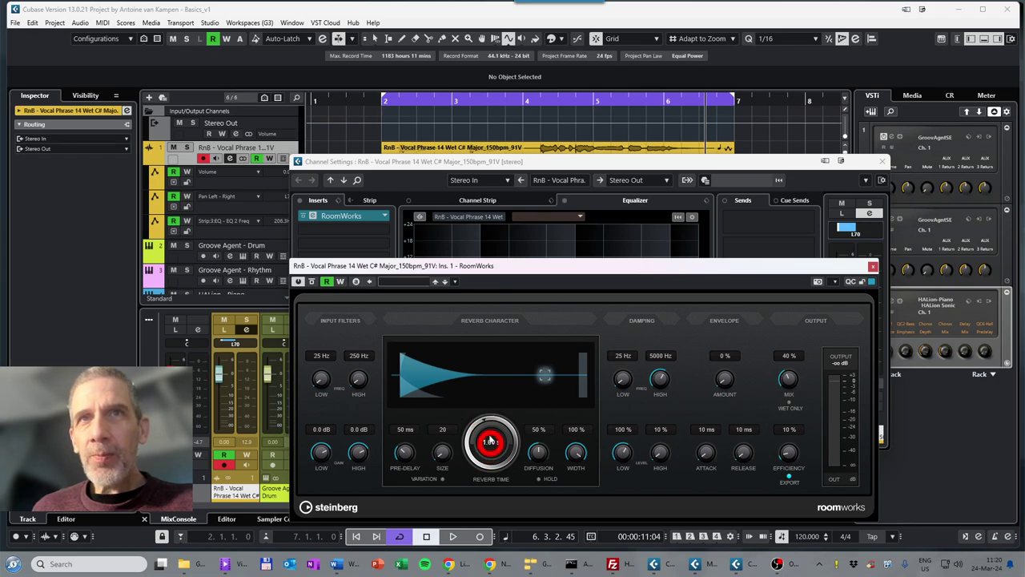
{"action": "left_click", "coordinate": [882, 163]}
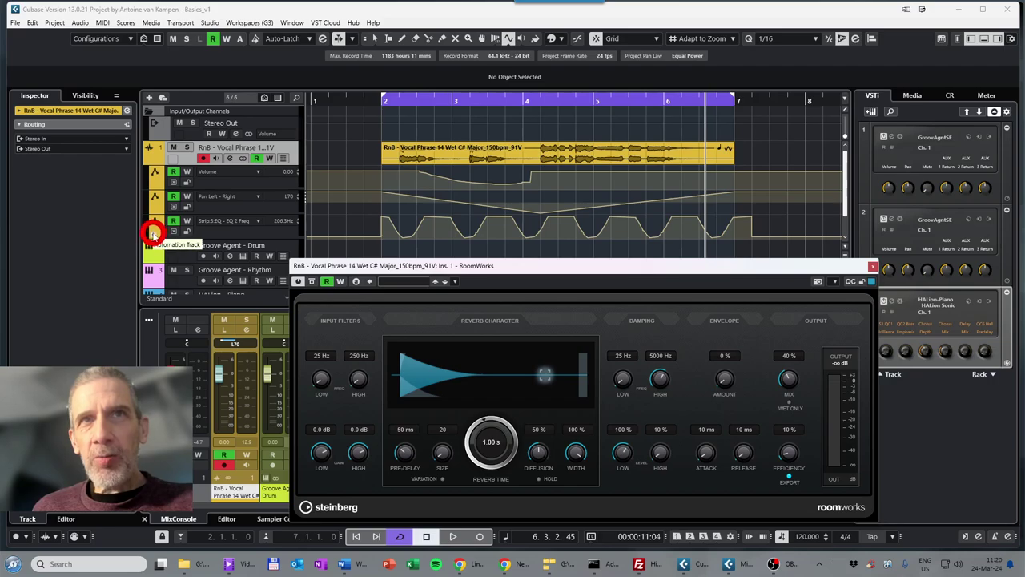
Append a fourth automation track under the vocal track and assign it to RoomWorks - Time from the ReverbCharacter parameters.
{"action": "left_click", "coordinate": [152, 234]}
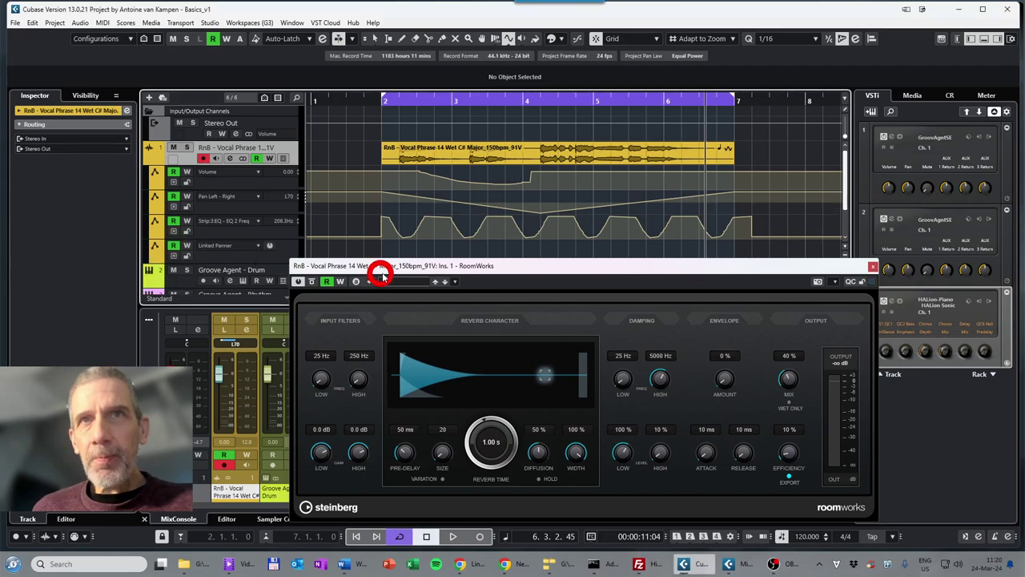
{"action": "left_click_drag", "start_coordinate": [510, 265], "coordinate": [606, 262]}
{"action": "left_click", "coordinate": [266, 250]}
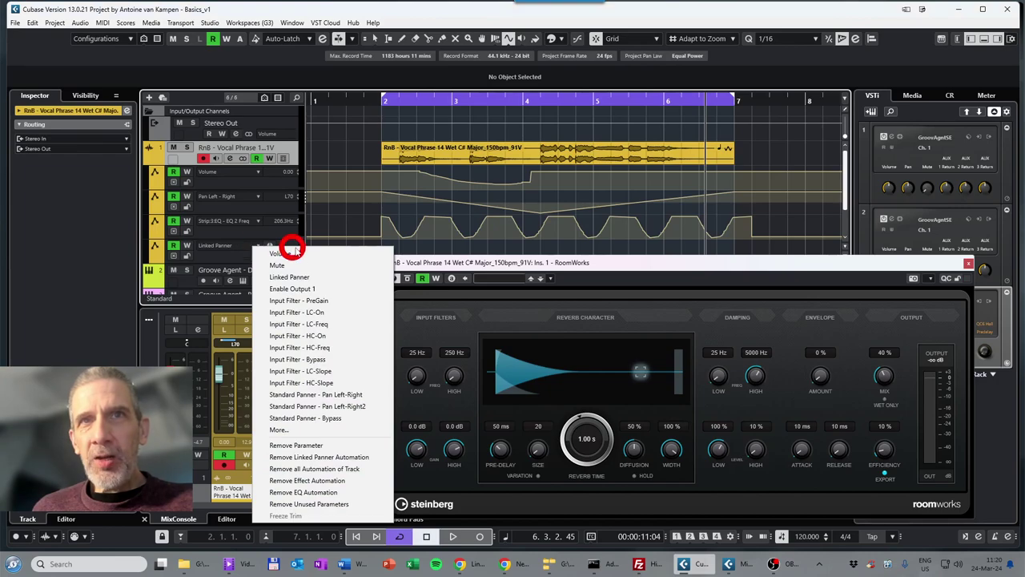
{"action": "left_click", "coordinate": [320, 430]}
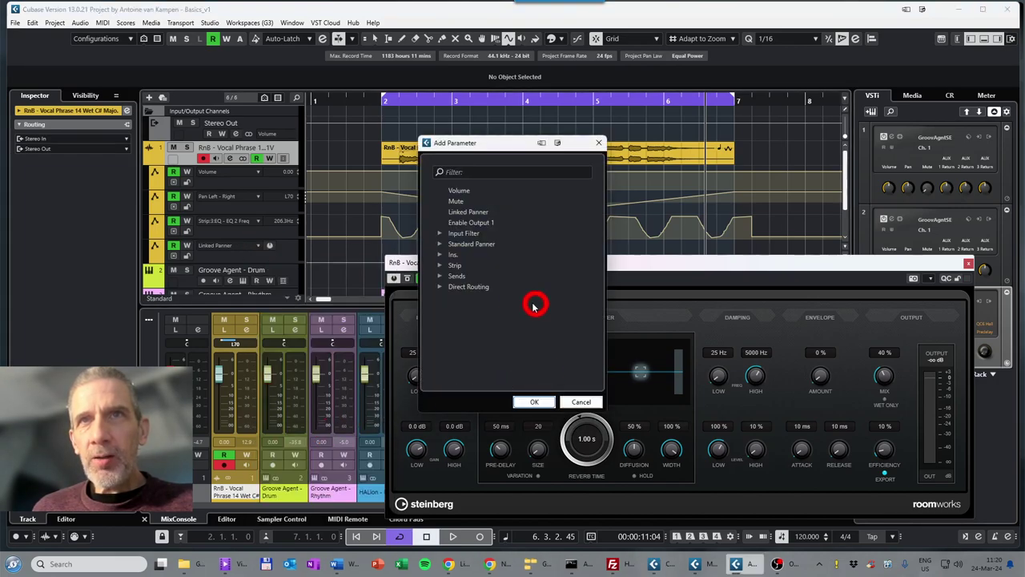
{"action": "left_click", "coordinate": [439, 254]}
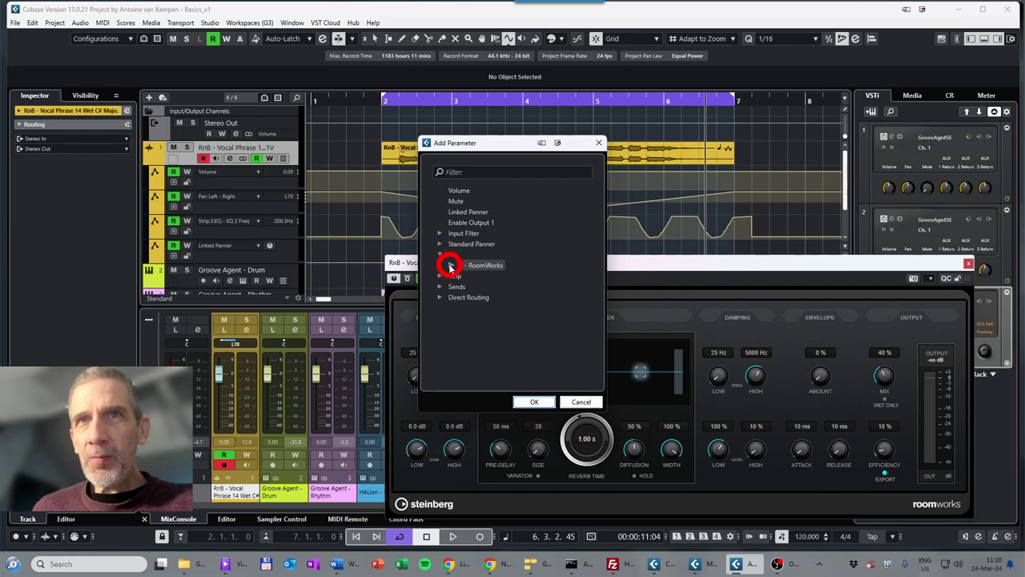
{"action": "left_click", "coordinate": [450, 266]}
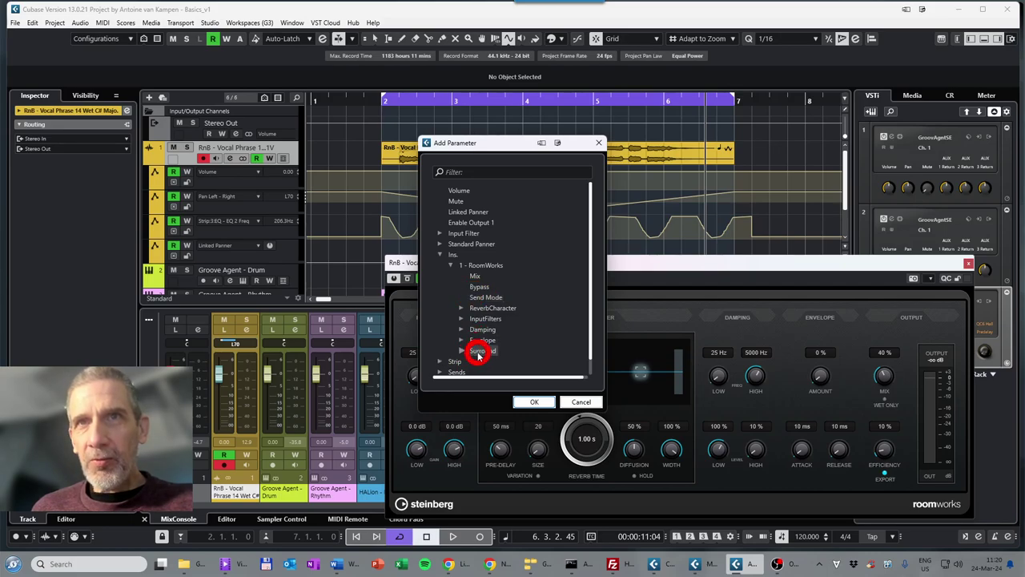
{"action": "left_click", "coordinate": [461, 308]}
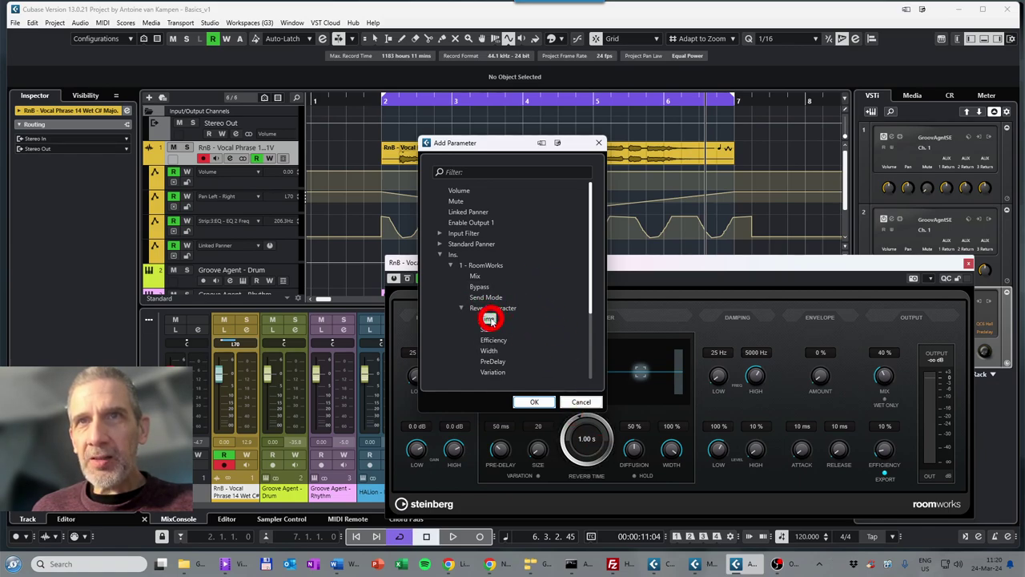
{"action": "double_click", "coordinate": [489, 319]}
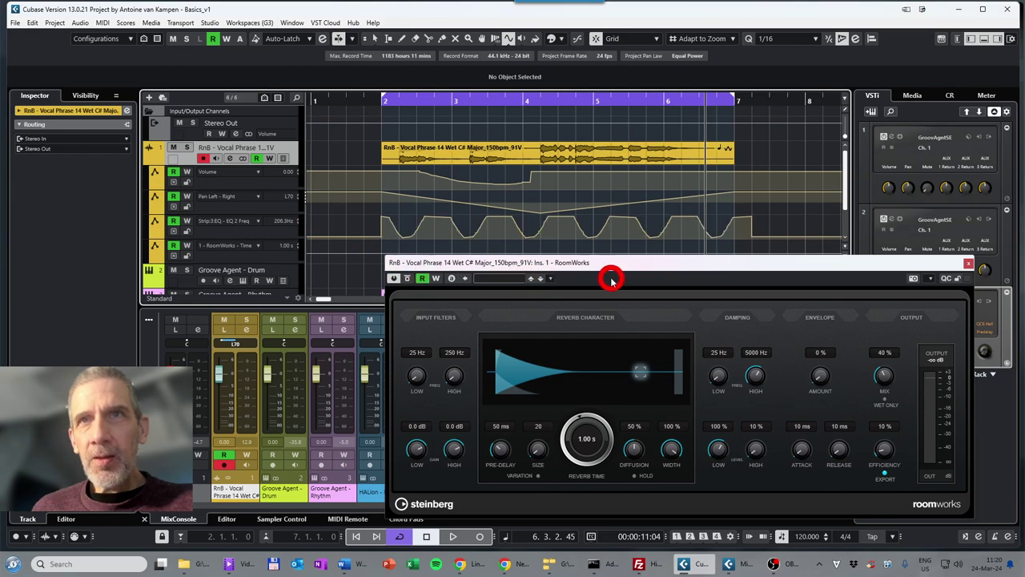
Draw a rising reverb-time ramp on the RoomWorks automation track, from a low point at bar 2 to about 4.66 s at 6.4.1.0.
{"action": "left_click_drag", "start_coordinate": [623, 262], "coordinate": [736, 113]}
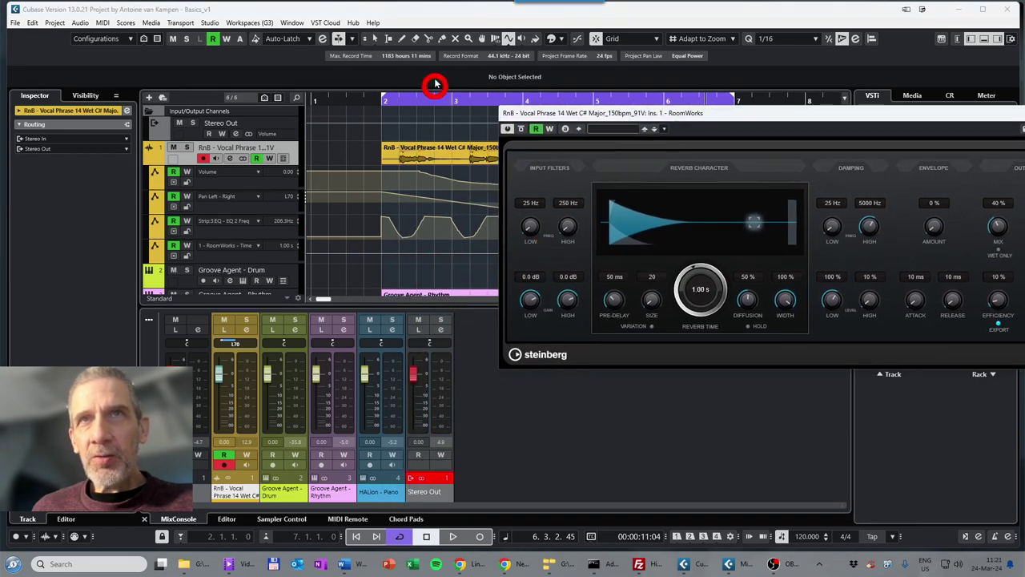
{"action": "left_click_drag", "start_coordinate": [863, 114], "coordinate": [1024, 283]}
{"action": "left_click", "coordinate": [453, 232]}
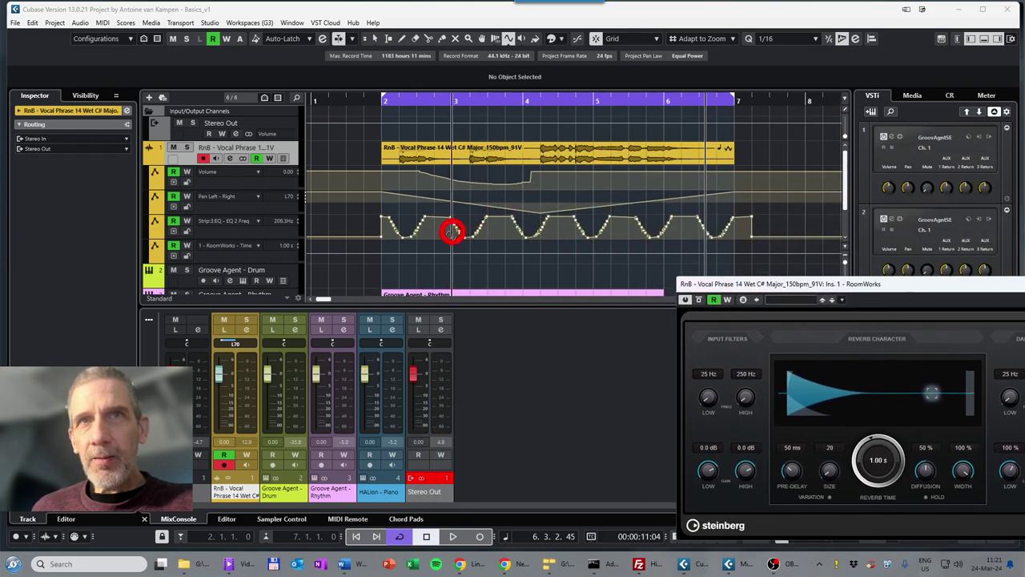
{"action": "left_click", "coordinate": [401, 11]}
{"action": "left_click", "coordinate": [380, 38]}
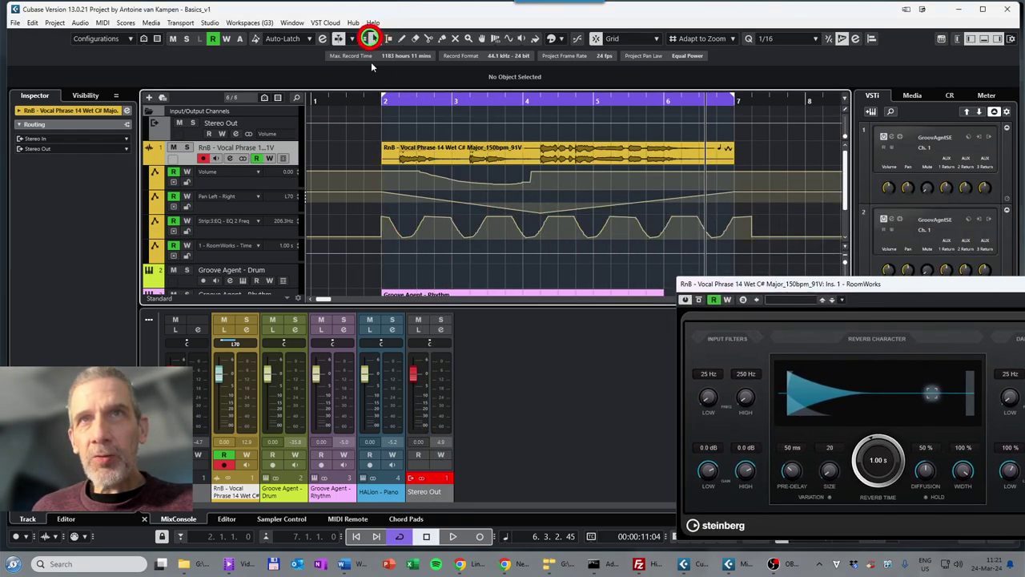
{"action": "left_click", "coordinate": [388, 253]}
{"action": "left_click_drag", "start_coordinate": [382, 246], "coordinate": [391, 260]}
{"action": "left_click_drag", "start_coordinate": [700, 260], "coordinate": [715, 244]}
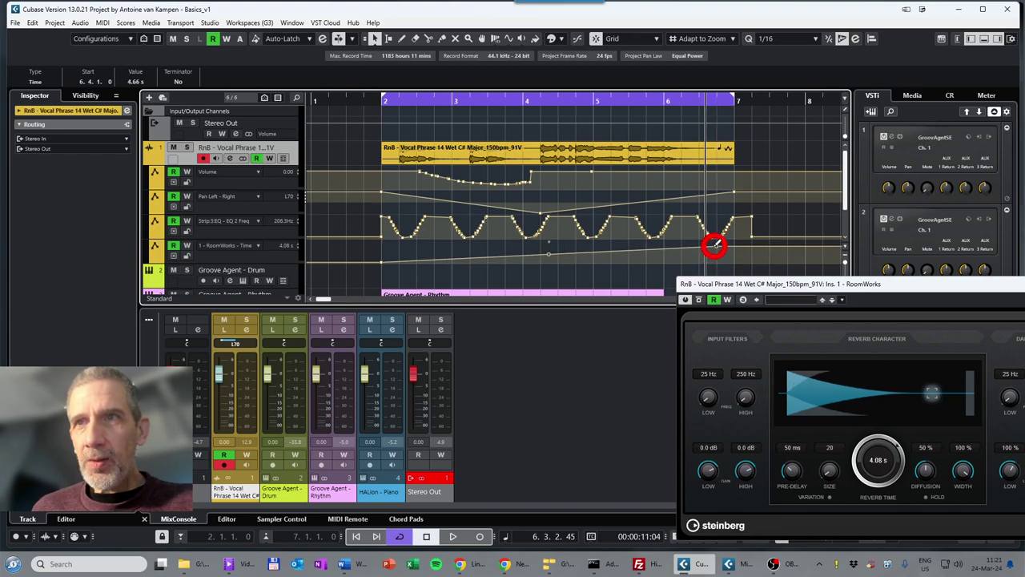
Move the playhead between bar 2 and 6.4.1.0 to compare the RoomWorks reverb time at both ends of the ramp.
{"action": "left_click", "coordinate": [382, 98]}
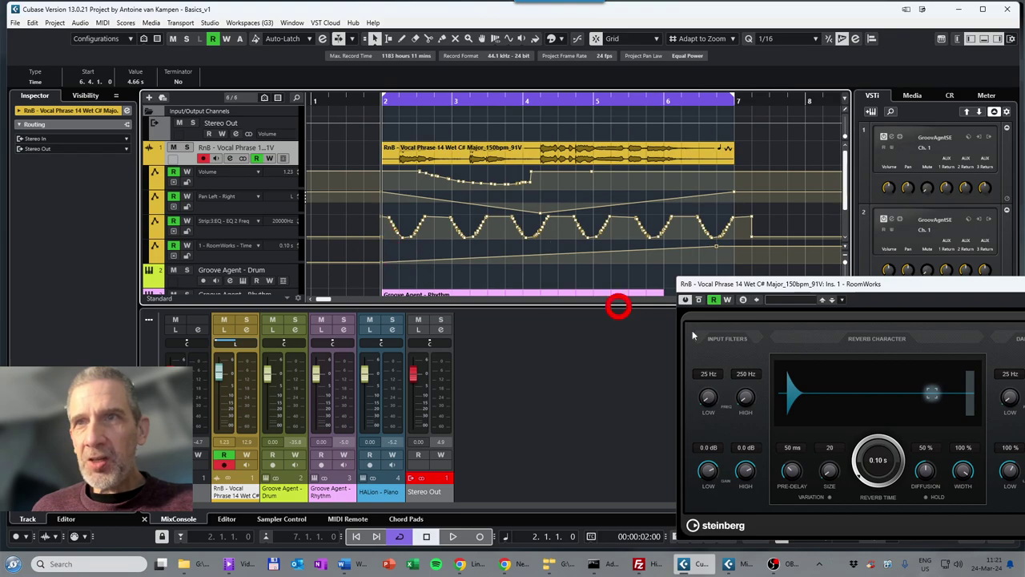
{"action": "left_click", "coordinate": [719, 100]}
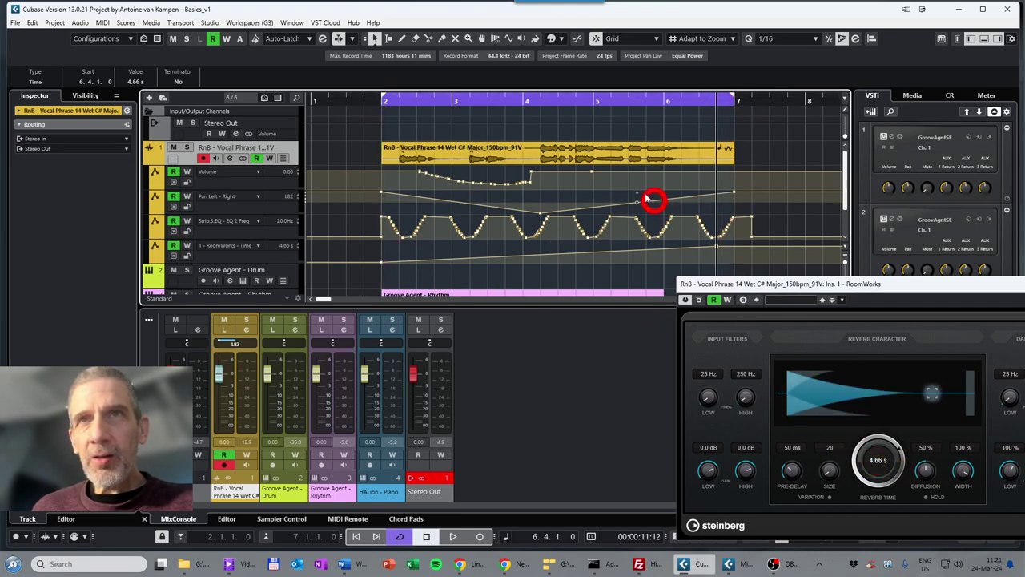
{"action": "left_click", "coordinate": [383, 100]}
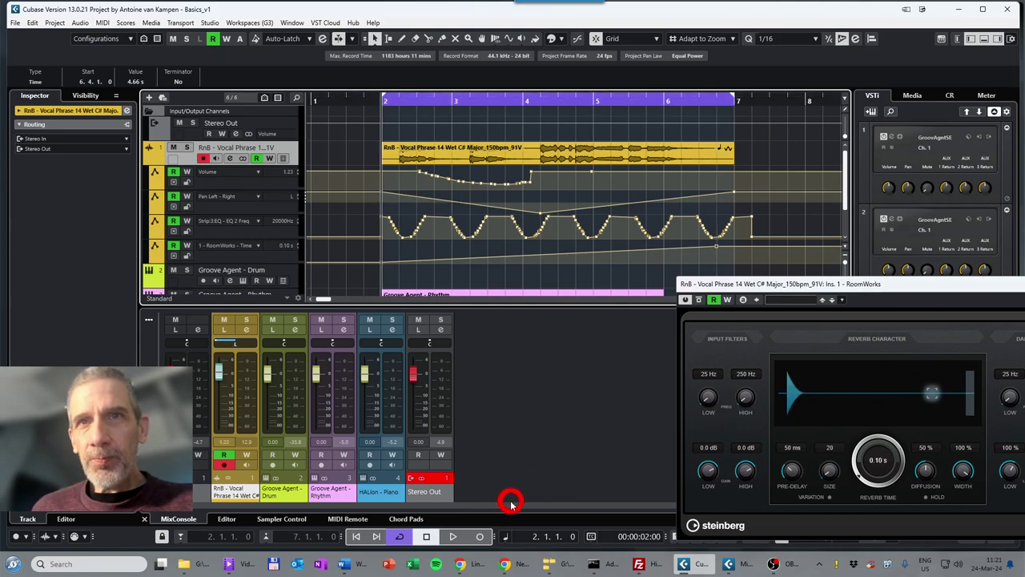
Play the project from bar 2 to check the reverb-time ramp, and stop playback near 6.4.1.0.
{"action": "left_click", "coordinate": [453, 536]}
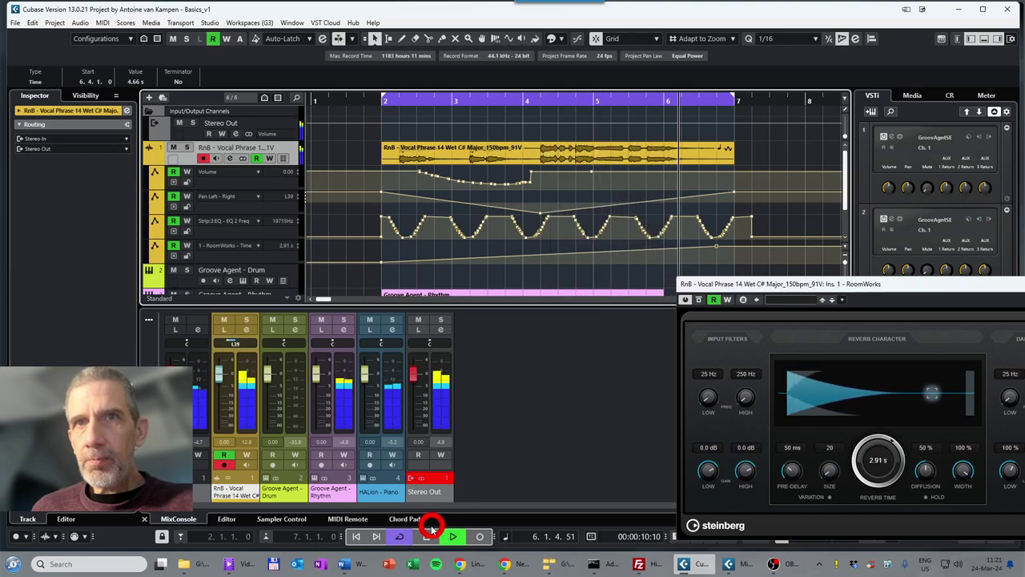
{"action": "left_click", "coordinate": [426, 537]}
{"action": "left_click", "coordinate": [427, 537]}
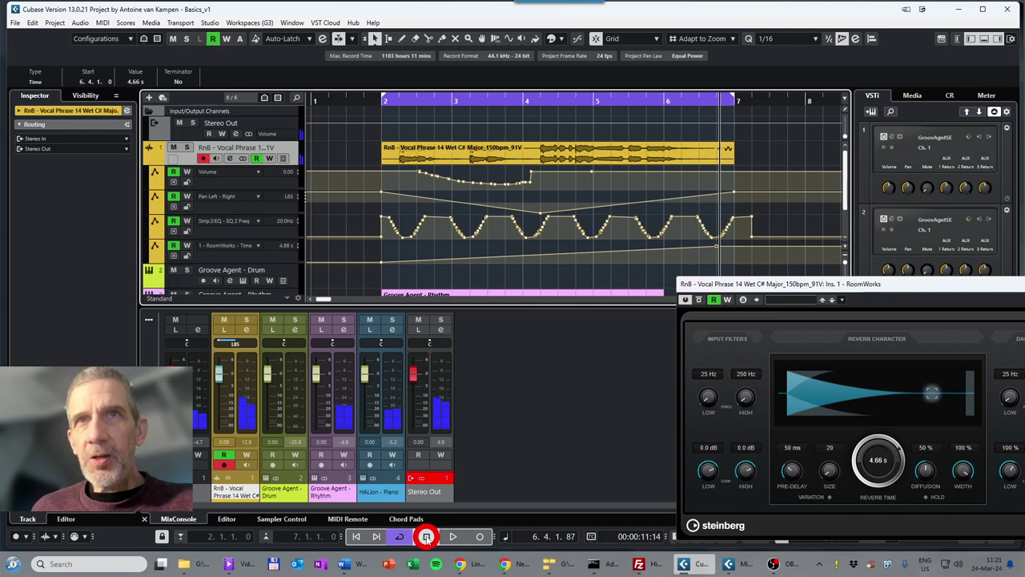
{"action": "left_click", "coordinate": [565, 203]}
{"action": "left_click", "coordinate": [580, 239]}
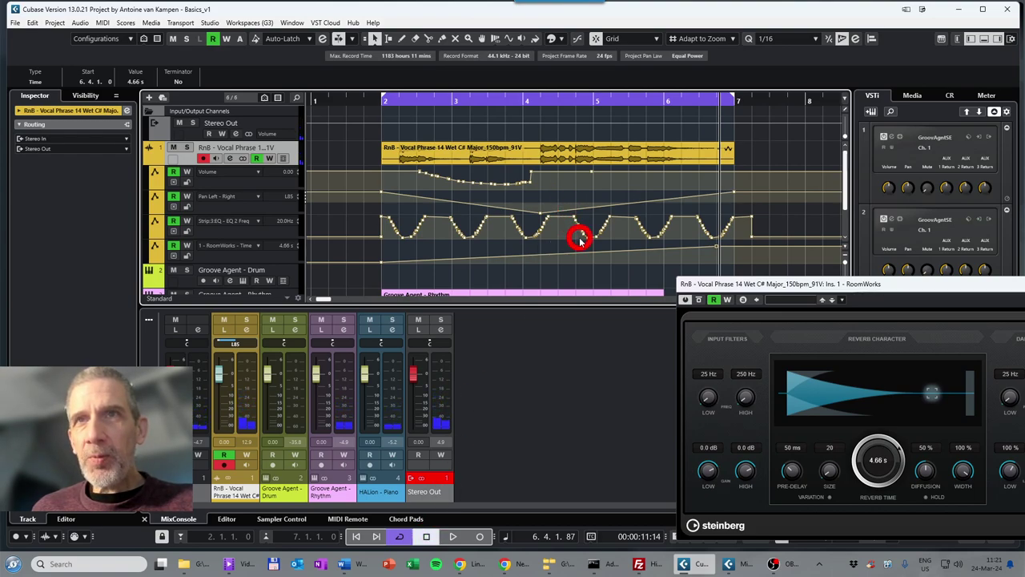
{"action": "left_click", "coordinate": [558, 224]}
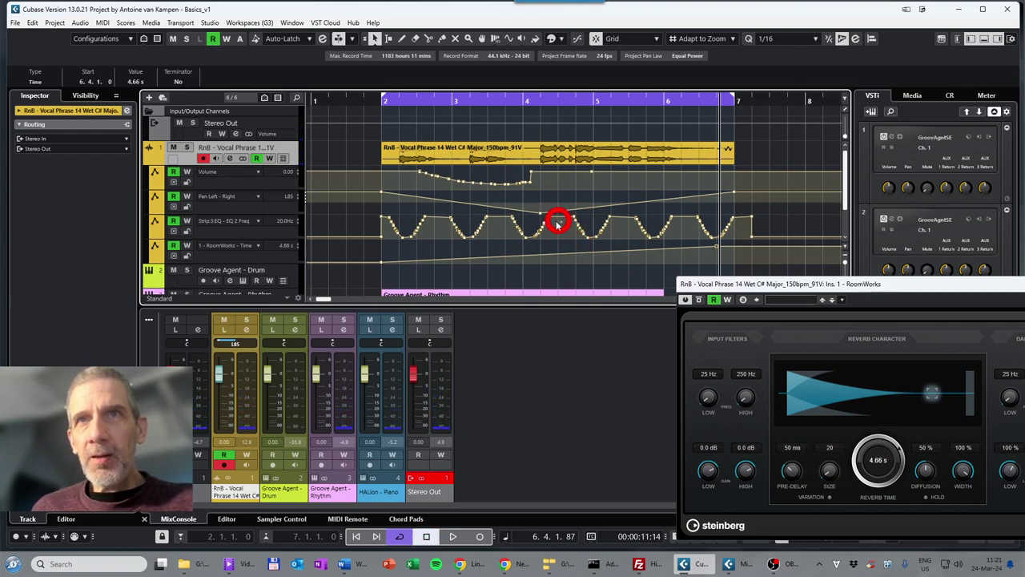
{"action": "left_click", "coordinate": [370, 189]}
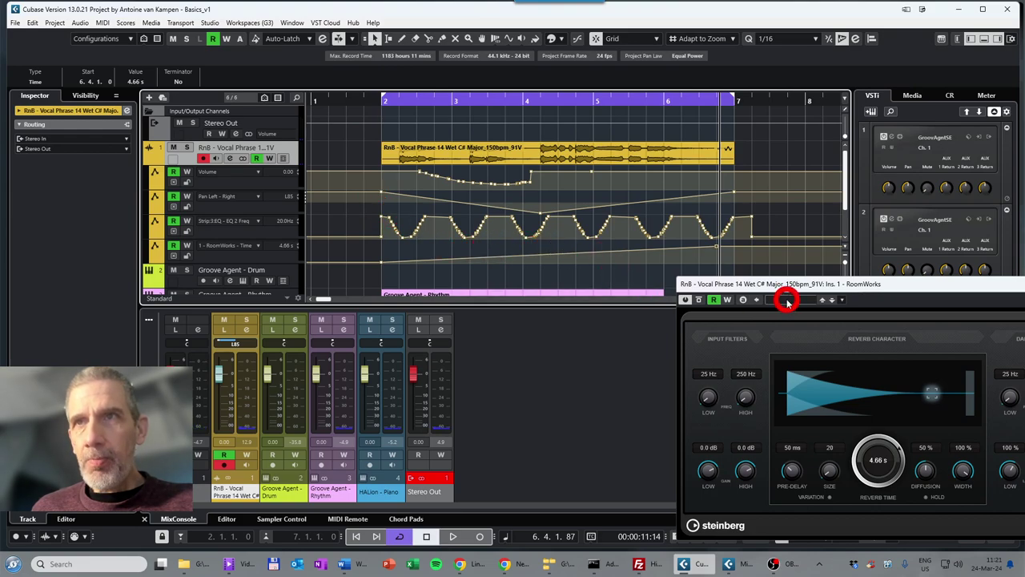
Add points to the RoomWorks reverb-time curve that form a dip down to 0.10 s from just after bar 4 to bar 5.
{"action": "left_click_drag", "start_coordinate": [799, 291], "coordinate": [763, 292]}
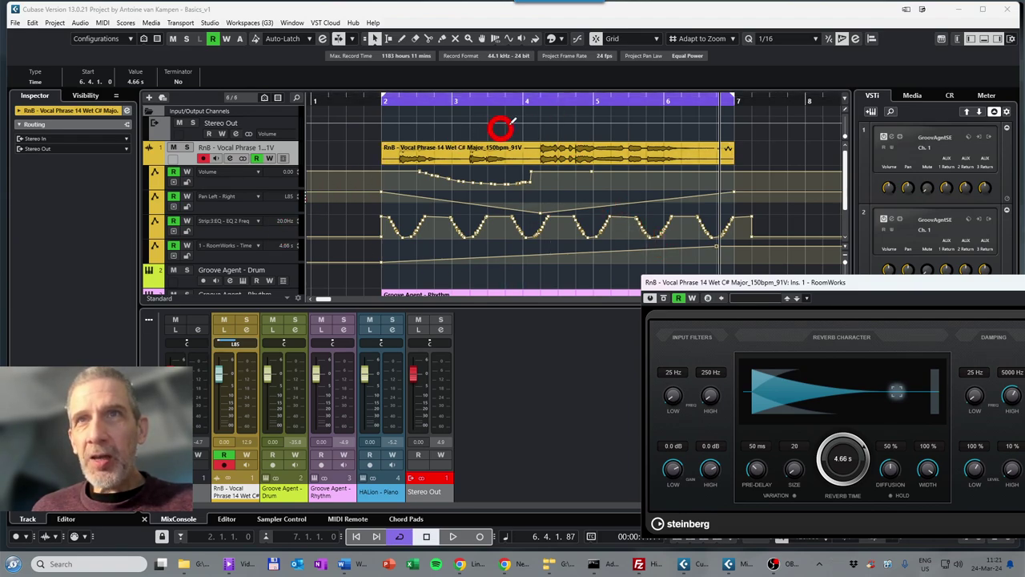
{"action": "mouse_move", "coordinate": [557, 152]}
{"action": "left_mouse_down"}
{"action": "mouse_move", "coordinate": [540, 152]}
{"action": "mouse_move", "coordinate": [560, 157]}
{"action": "left_mouse_up"}
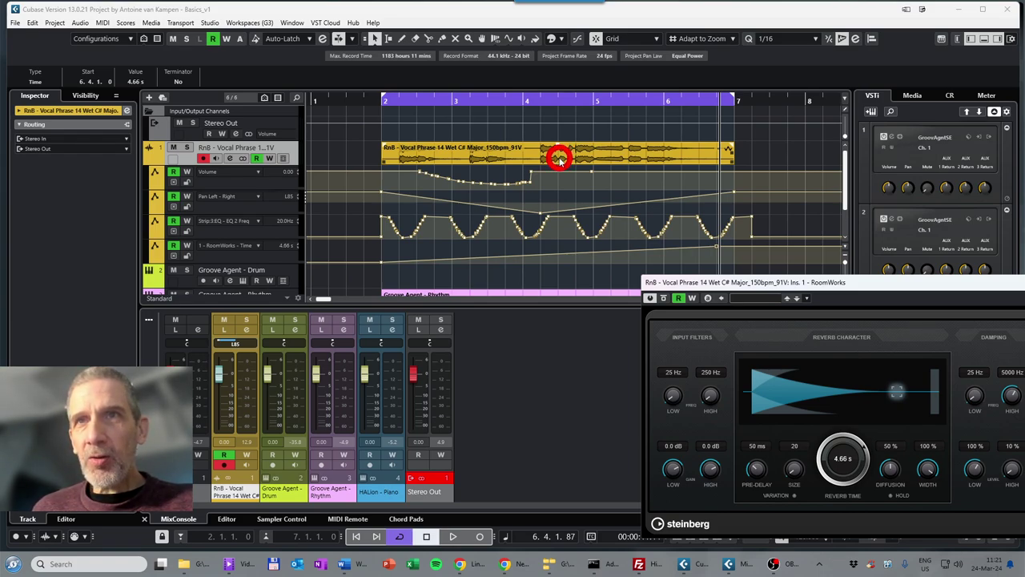
{"action": "left_click_drag", "start_coordinate": [559, 175], "coordinate": [550, 267]}
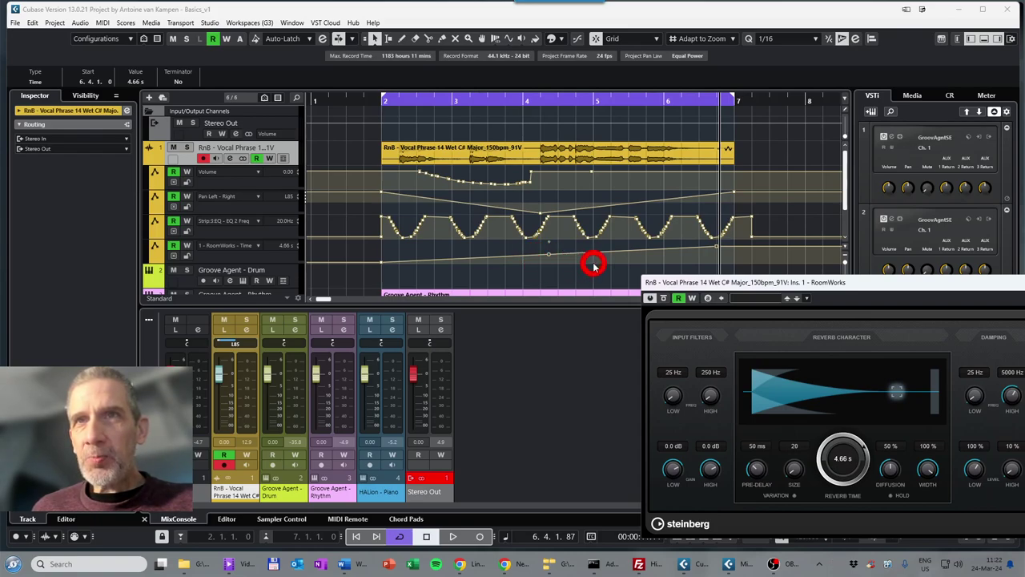
{"action": "left_click", "coordinate": [532, 255]}
{"action": "left_click_drag", "start_coordinate": [531, 256], "coordinate": [531, 264]}
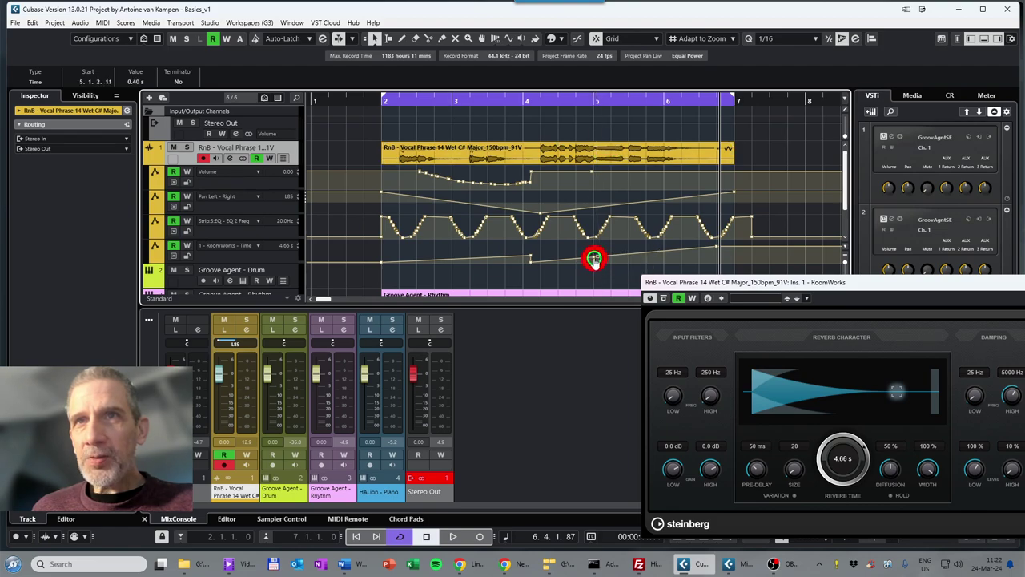
{"action": "left_click_drag", "start_coordinate": [594, 258], "coordinate": [590, 268]}
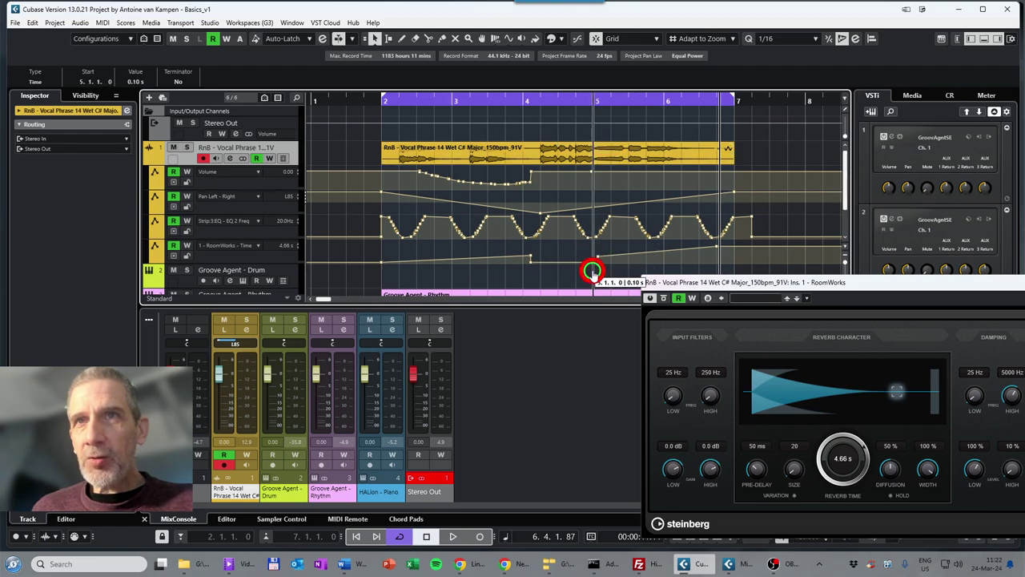
Raise the two low points of the reverb-time dip, bringing the point at bar 5 to 0.38 s.
{"action": "left_click", "coordinate": [529, 261]}
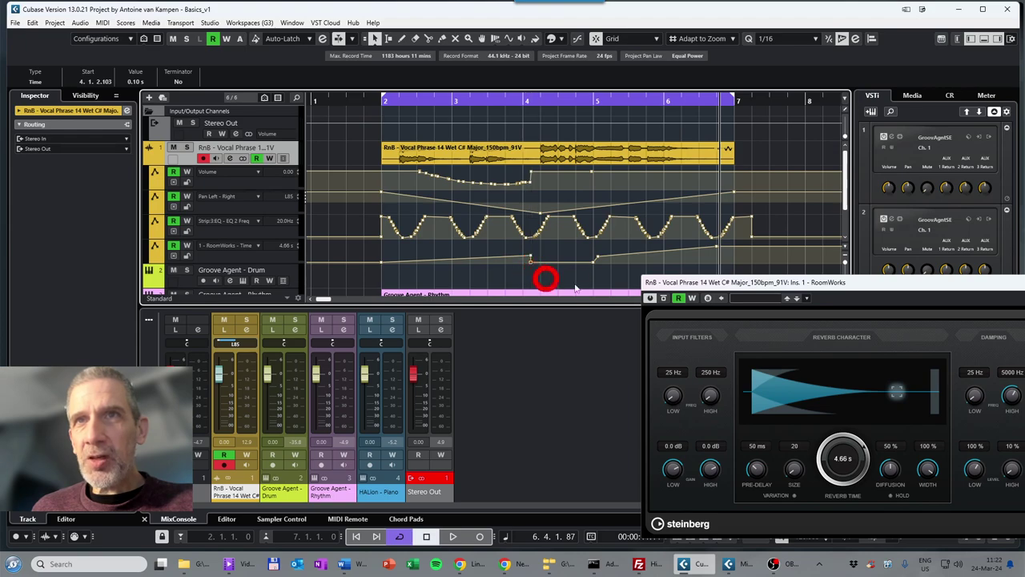
{"action": "left_click_drag", "start_coordinate": [531, 262], "coordinate": [540, 254]}
{"action": "left_click", "coordinate": [591, 263]}
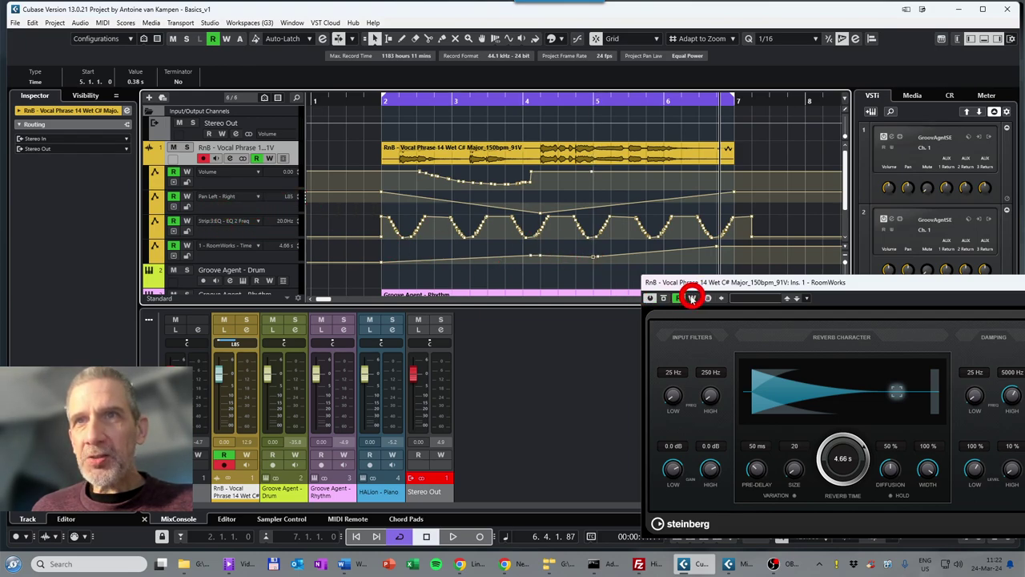
Append a fifth automation track under the vocal track and assign it to RoomWorks - Bypass.
{"action": "left_click", "coordinate": [663, 299]}
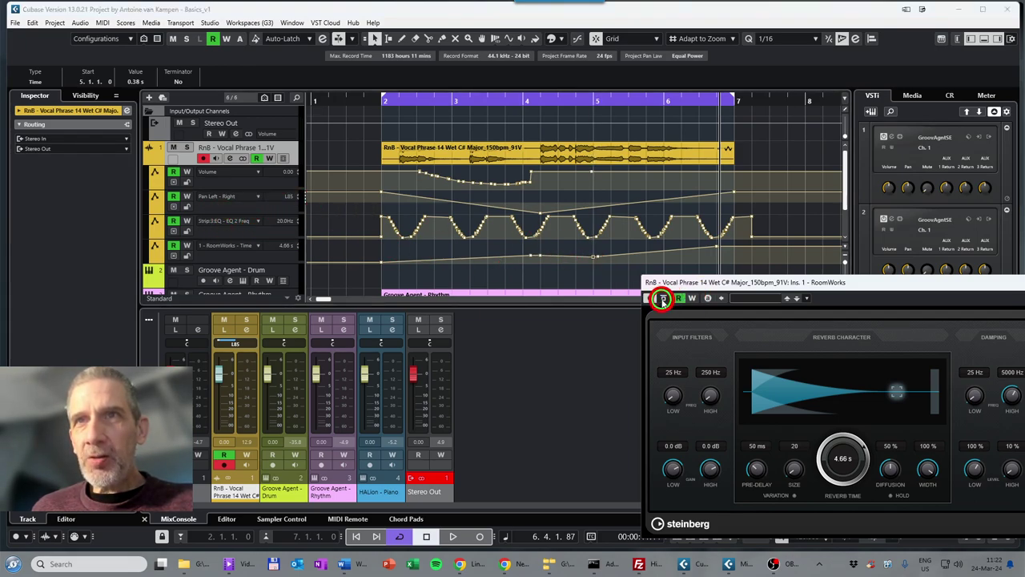
{"action": "left_click", "coordinate": [152, 261]}
{"action": "left_click", "coordinate": [152, 260]}
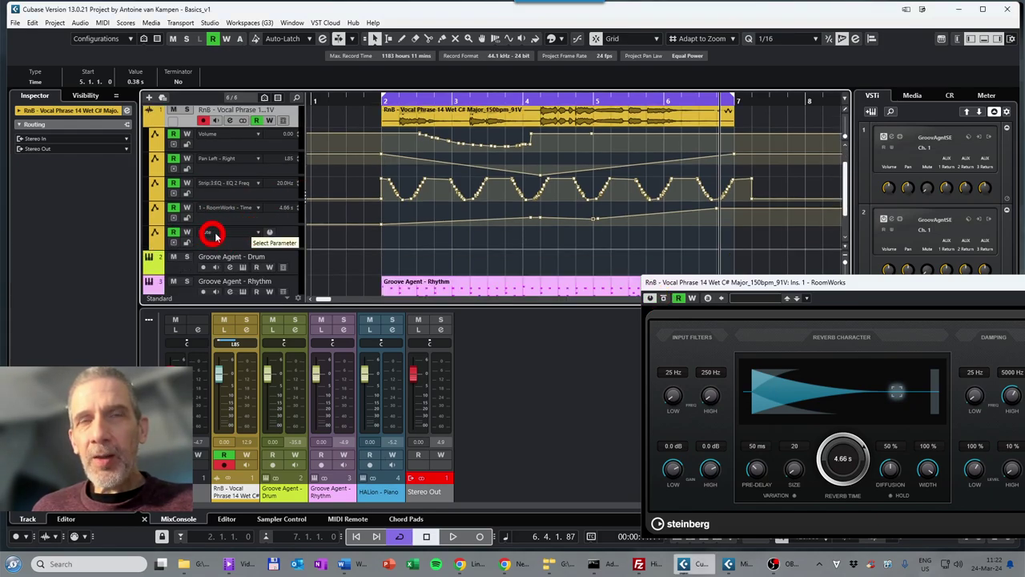
{"action": "left_click", "coordinate": [254, 231]}
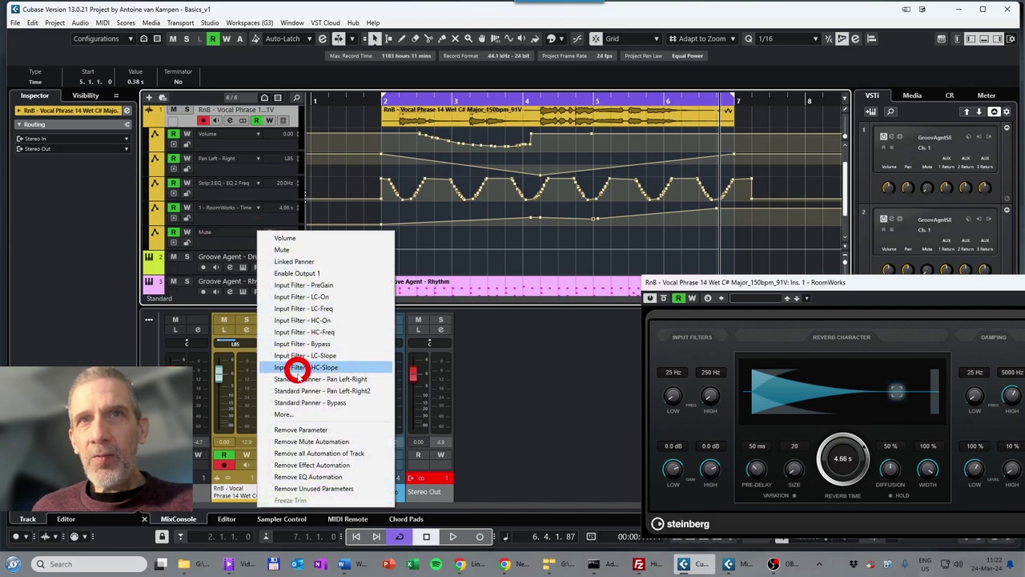
{"action": "left_click", "coordinate": [290, 414]}
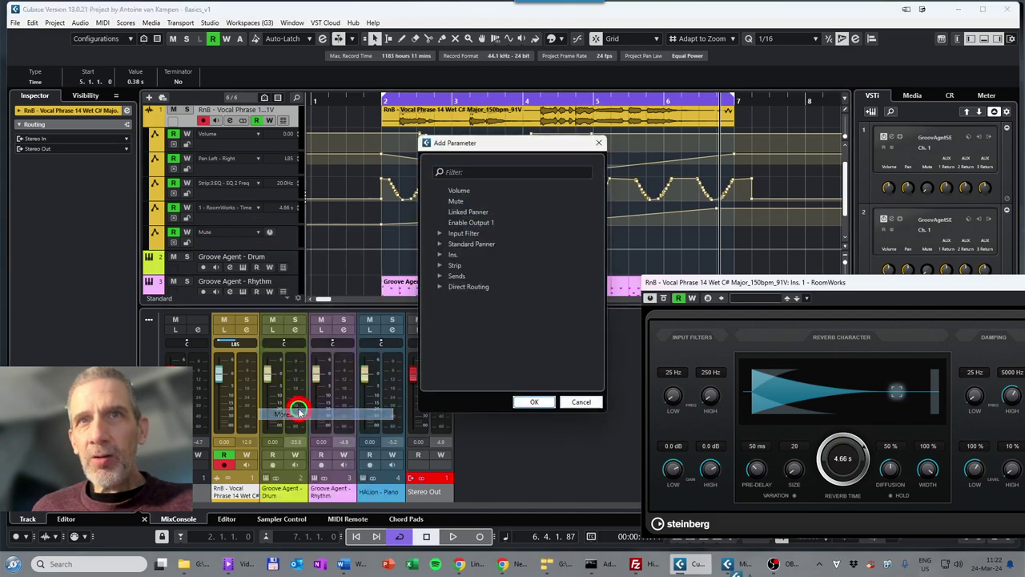
{"action": "left_click", "coordinate": [440, 254]}
{"action": "left_click", "coordinate": [450, 265]}
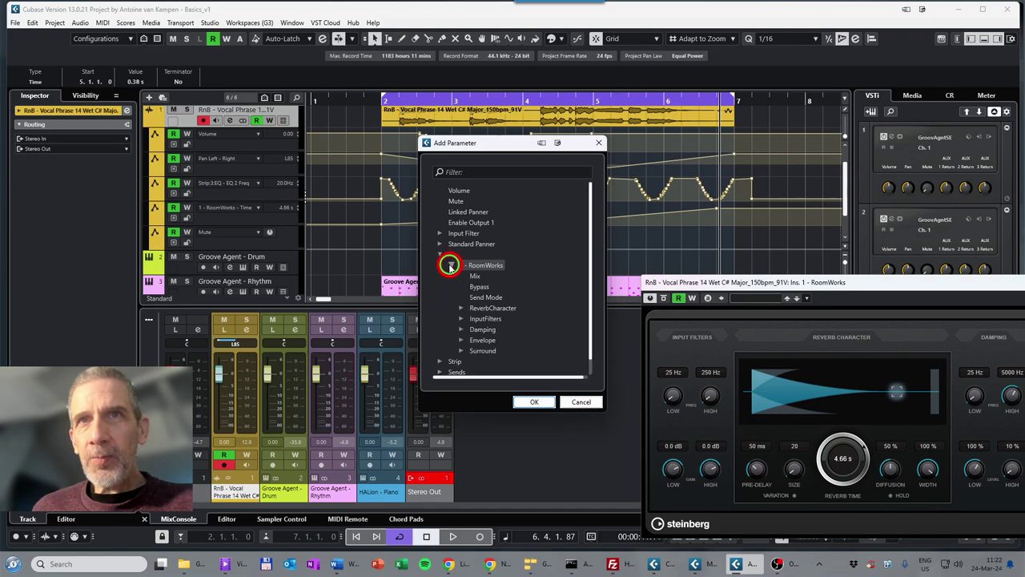
{"action": "left_click", "coordinate": [481, 288]}
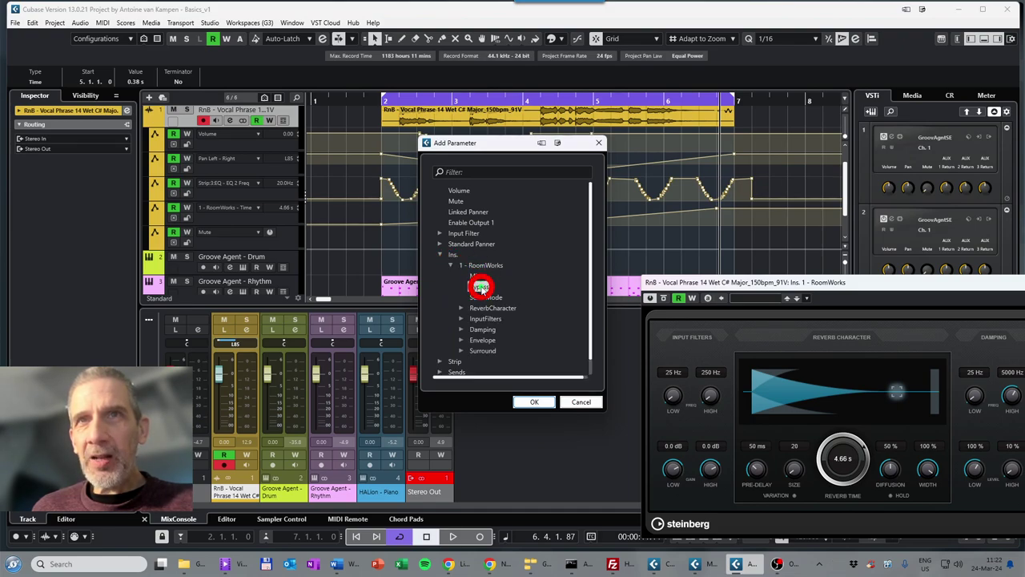
{"action": "left_click", "coordinate": [526, 401]}
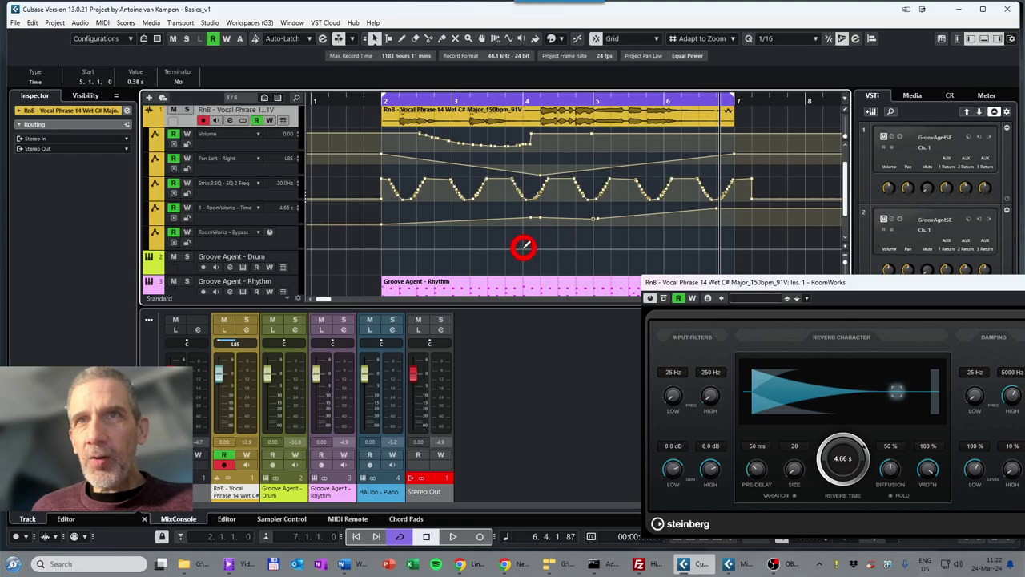
Draw a RoomWorks bypass section from bar 4 to 5.2.1.0, check it with the playhead at 4.3.1.0, and close the plug-in window.
{"action": "mouse_move", "coordinate": [522, 248]}
{"action": "left_mouse_down"}
{"action": "mouse_move", "coordinate": [528, 229]}
{"action": "mouse_move", "coordinate": [604, 225]}
{"action": "mouse_move", "coordinate": [613, 258]}
{"action": "mouse_move", "coordinate": [611, 250]}
{"action": "left_mouse_up"}
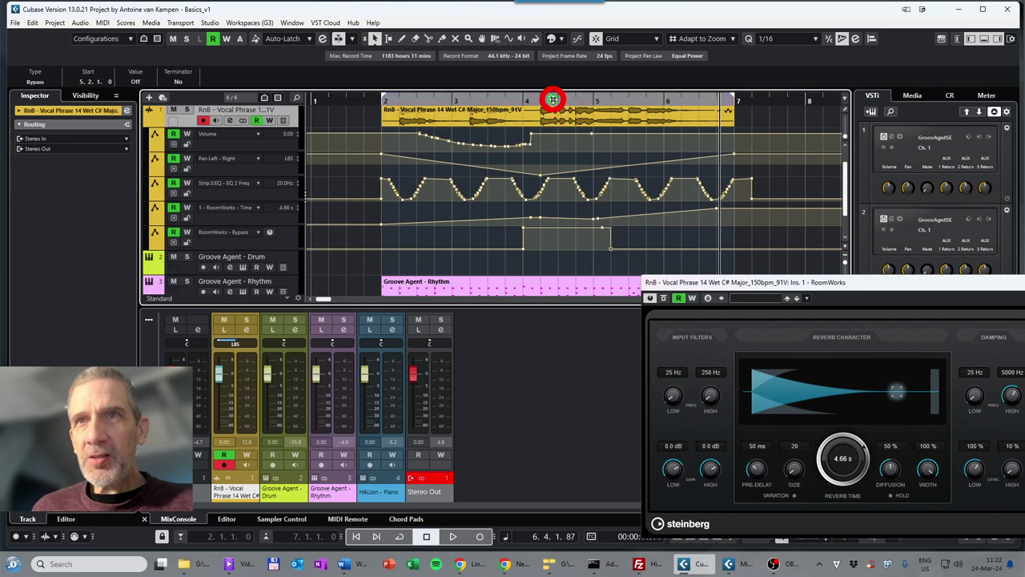
{"action": "left_click", "coordinate": [552, 99]}
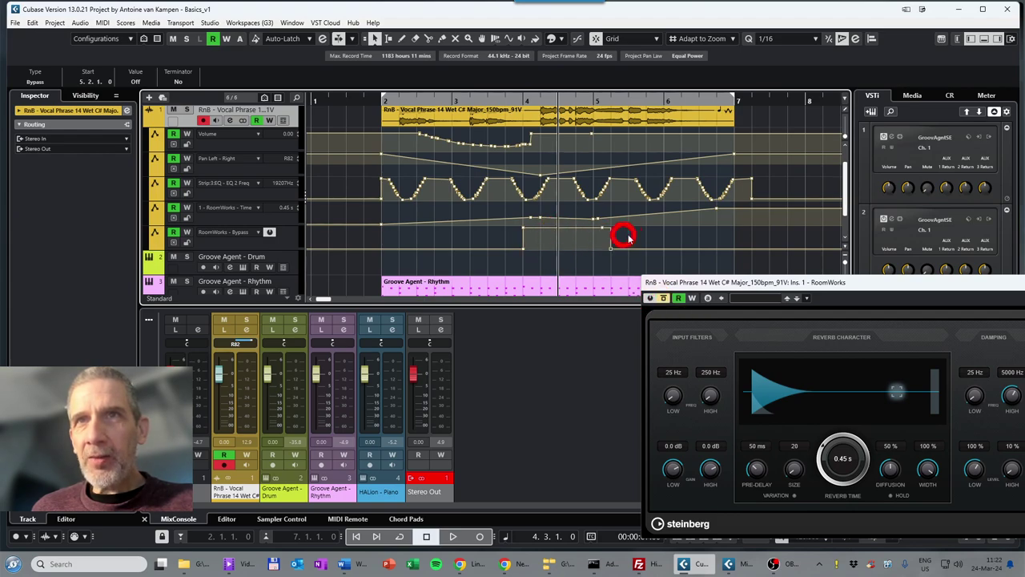
{"action": "mouse_move", "coordinate": [627, 235]}
{"action": "left_mouse_down"}
{"action": "mouse_move", "coordinate": [525, 228]}
{"action": "mouse_move", "coordinate": [604, 231]}
{"action": "mouse_move", "coordinate": [537, 228]}
{"action": "left_mouse_up"}
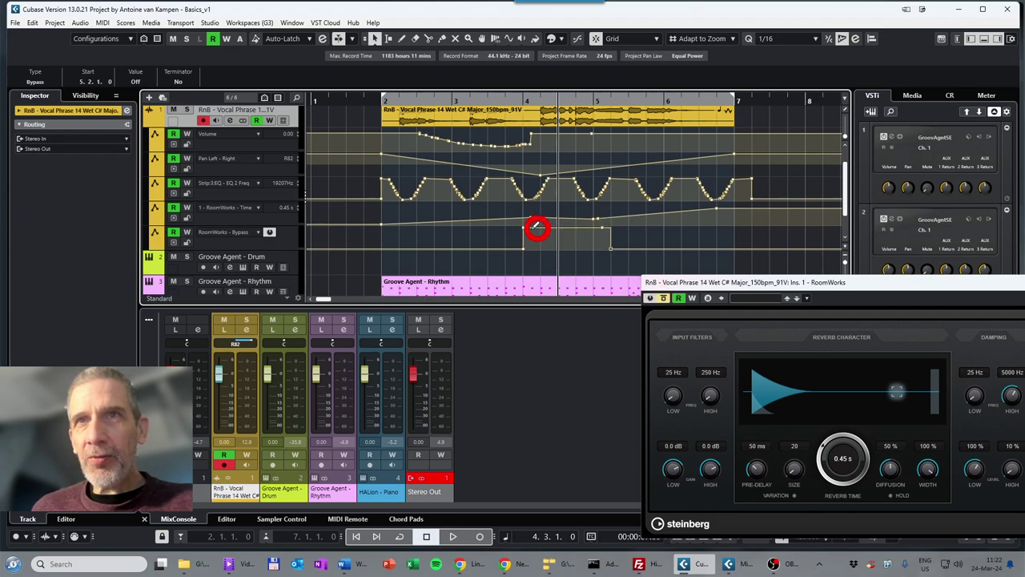
{"action": "left_click", "coordinate": [621, 236]}
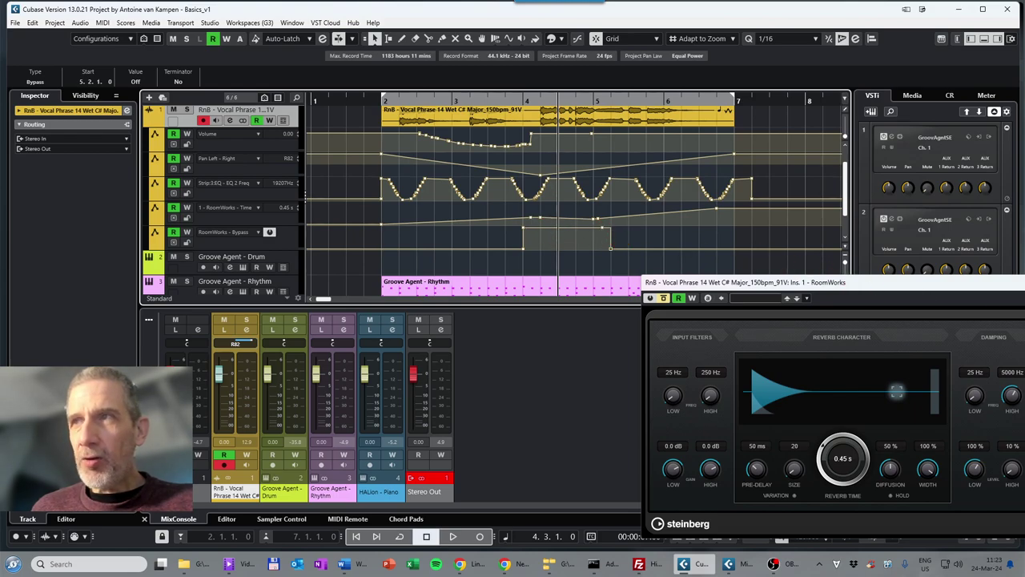
{"action": "left_click", "coordinate": [593, 206]}
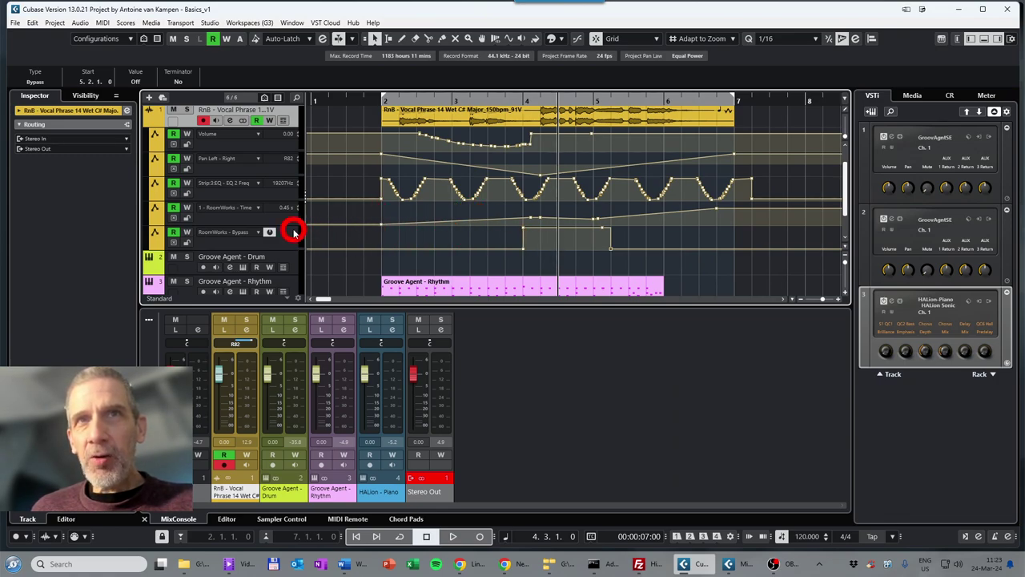
Open the vocal track's channel settings and view the buses available for its first send slot.
{"action": "left_click", "coordinate": [230, 121]}
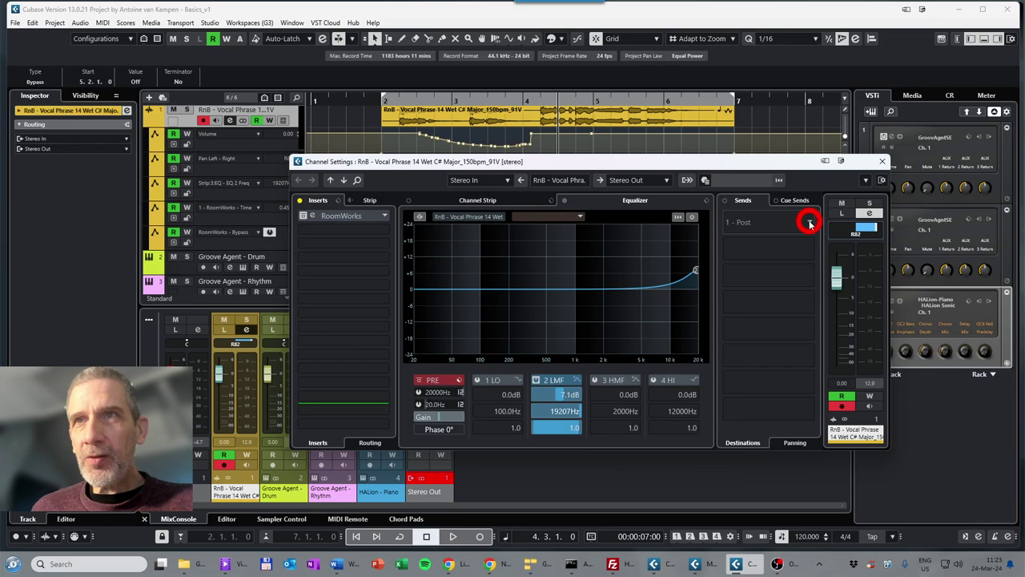
{"action": "left_click", "coordinate": [810, 223]}
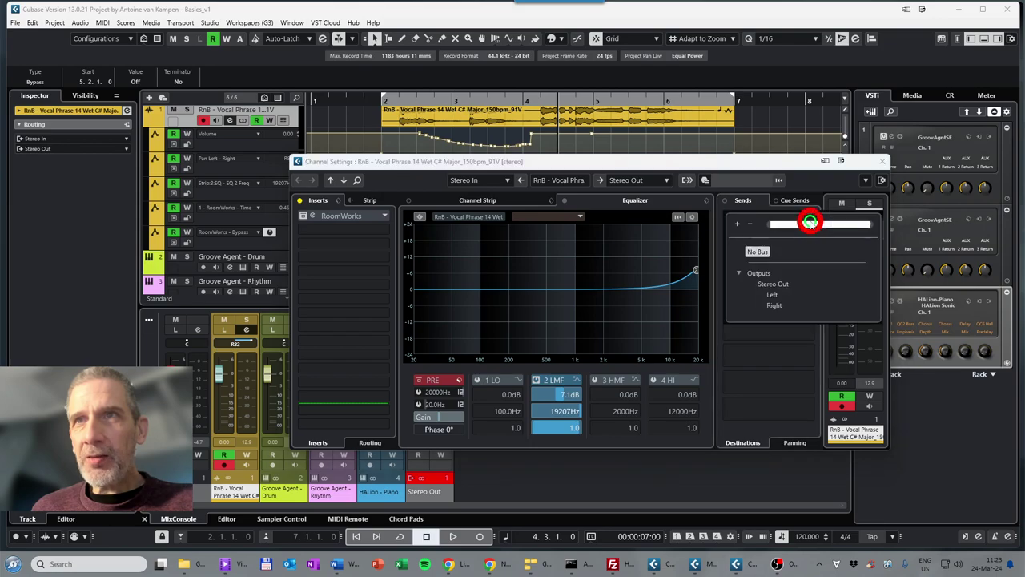
{"action": "left_click", "coordinate": [743, 168]}
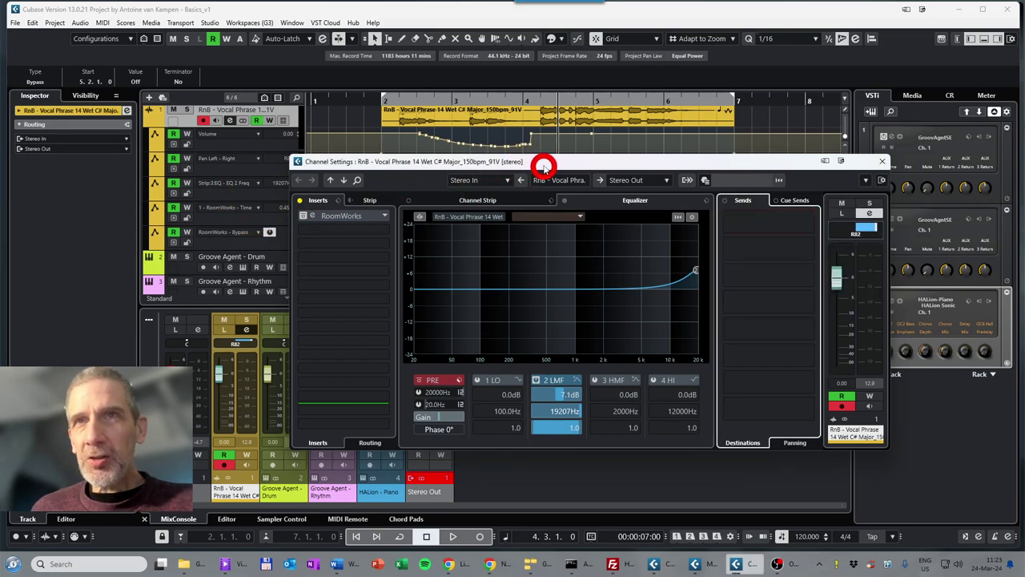
{"action": "left_click_drag", "start_coordinate": [543, 161], "coordinate": [630, 161]}
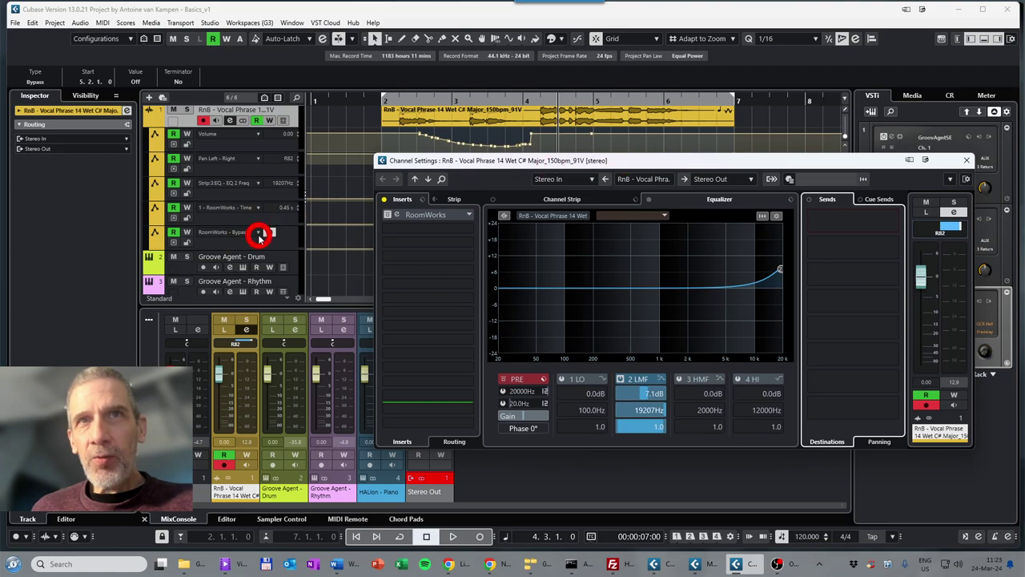
Examine the automatable parameters of the vocal track's first send, including Enable, Level and Standard Panner, without adding any.
{"action": "left_click", "coordinate": [257, 232]}
{"action": "left_click", "coordinate": [295, 415]}
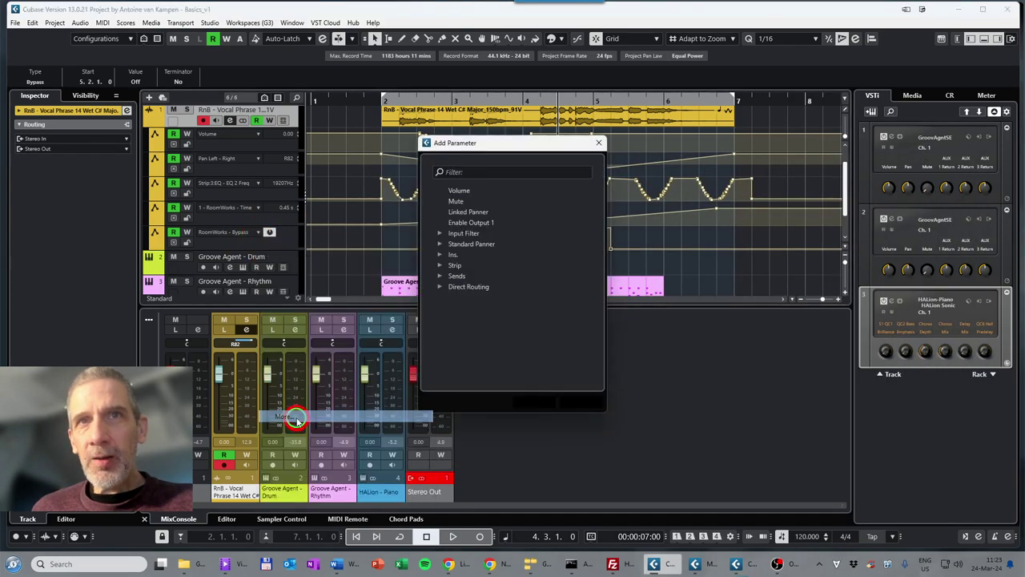
{"action": "left_click", "coordinate": [440, 276]}
{"action": "left_click", "coordinate": [450, 287]}
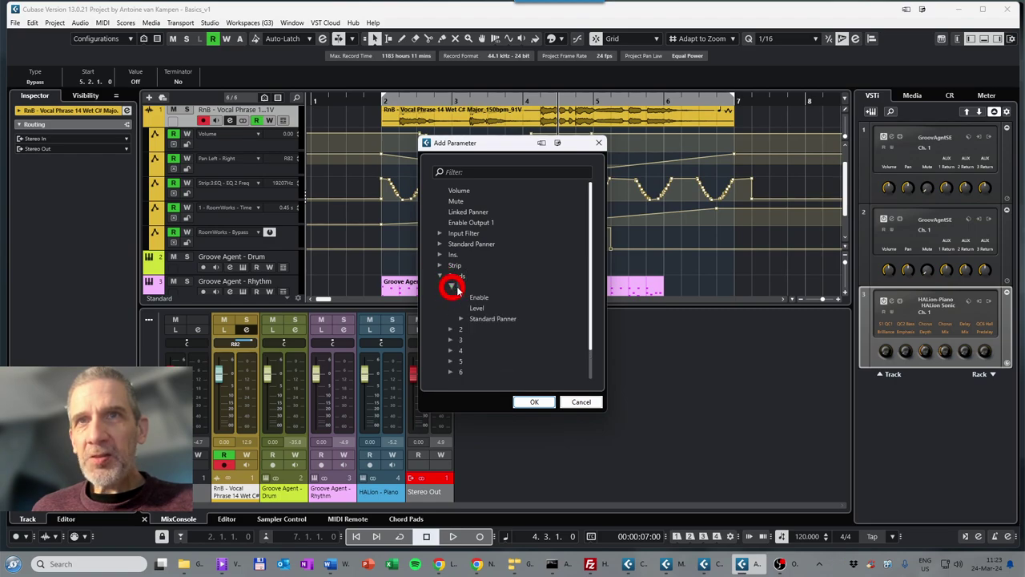
{"action": "left_click", "coordinate": [489, 308]}
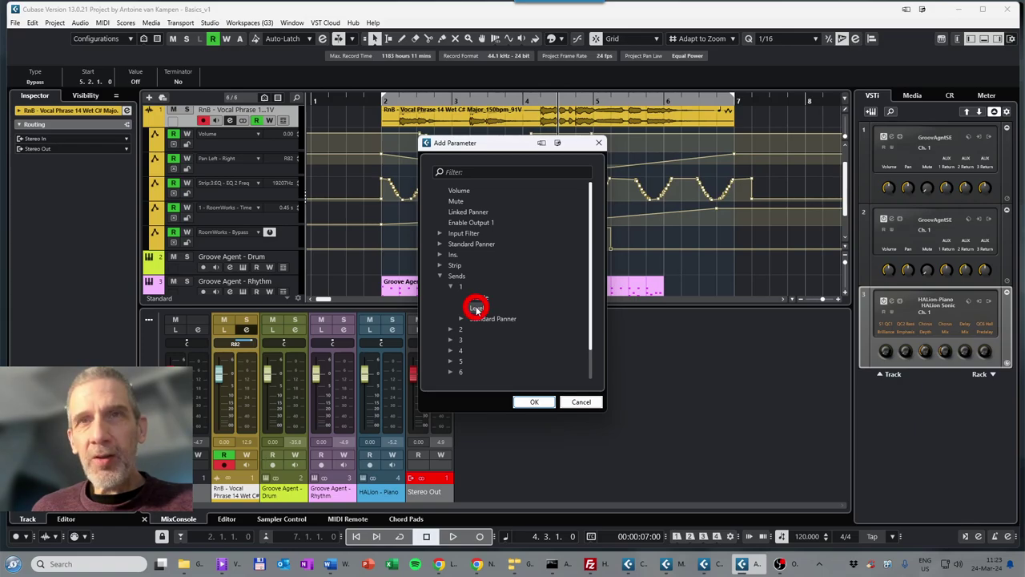
{"action": "left_click", "coordinate": [483, 319]}
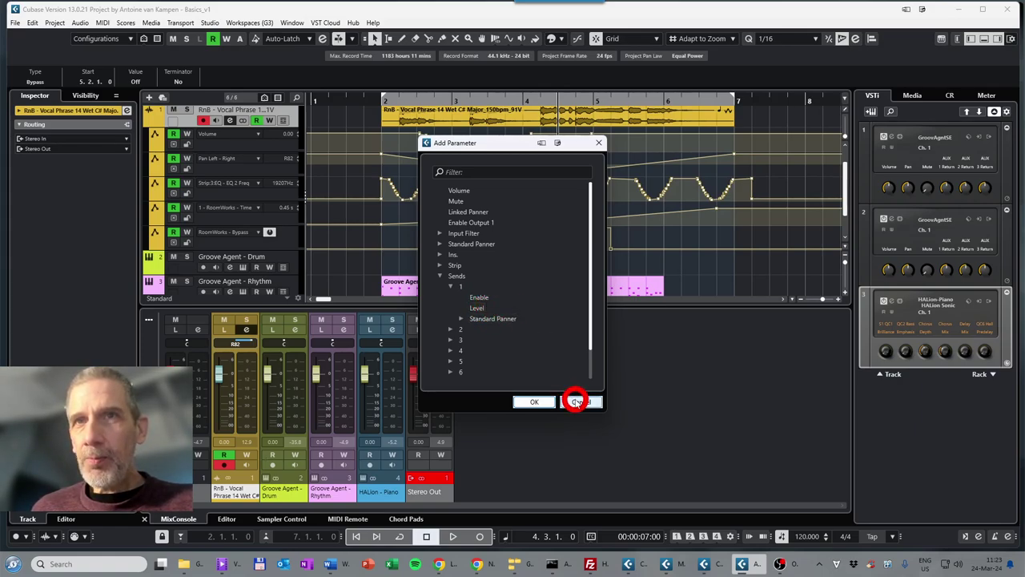
{"action": "left_click", "coordinate": [577, 402]}
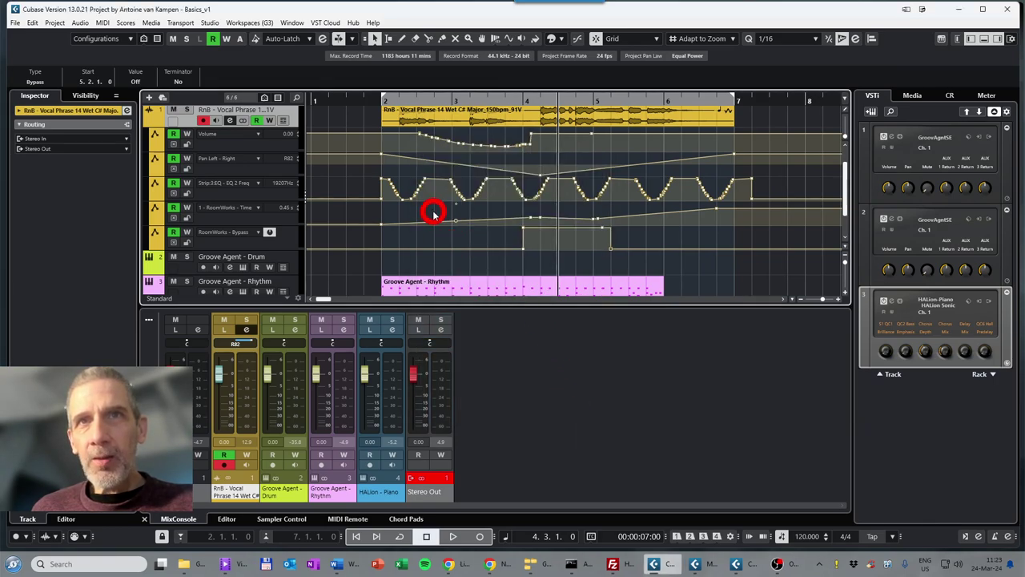
Add one mono group track routed to Stereo Out, outside any folder.
{"action": "scroll", "coordinate": [433, 213], "scroll_direction": "down", "scroll_amount": 2}
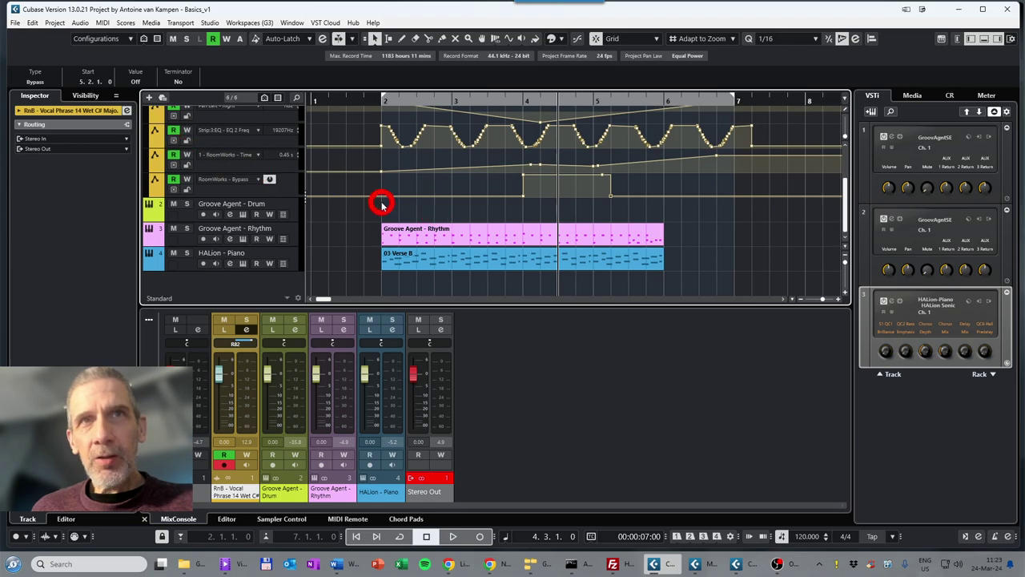
{"action": "left_click", "coordinate": [148, 98]}
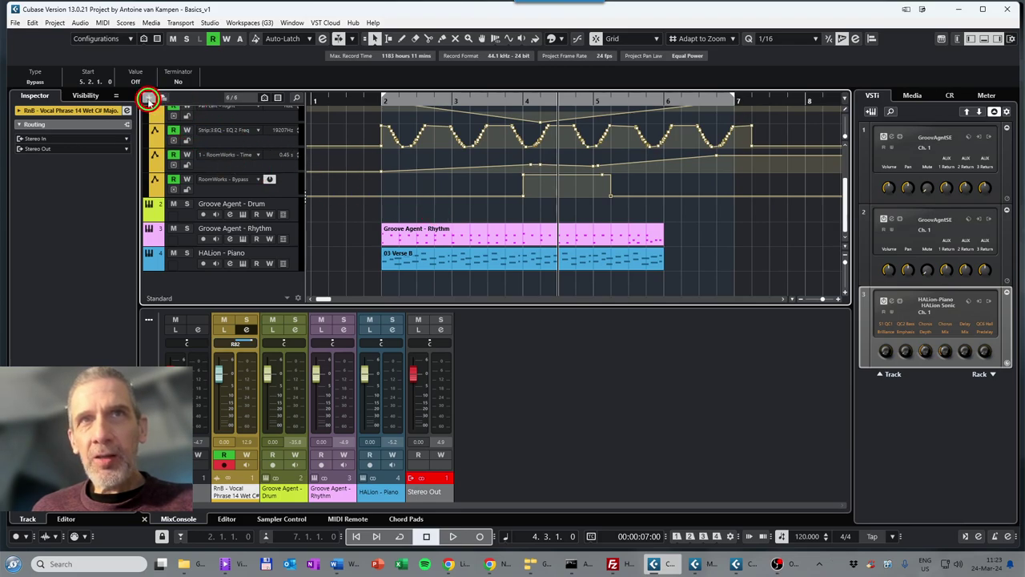
{"action": "left_click", "coordinate": [526, 198]}
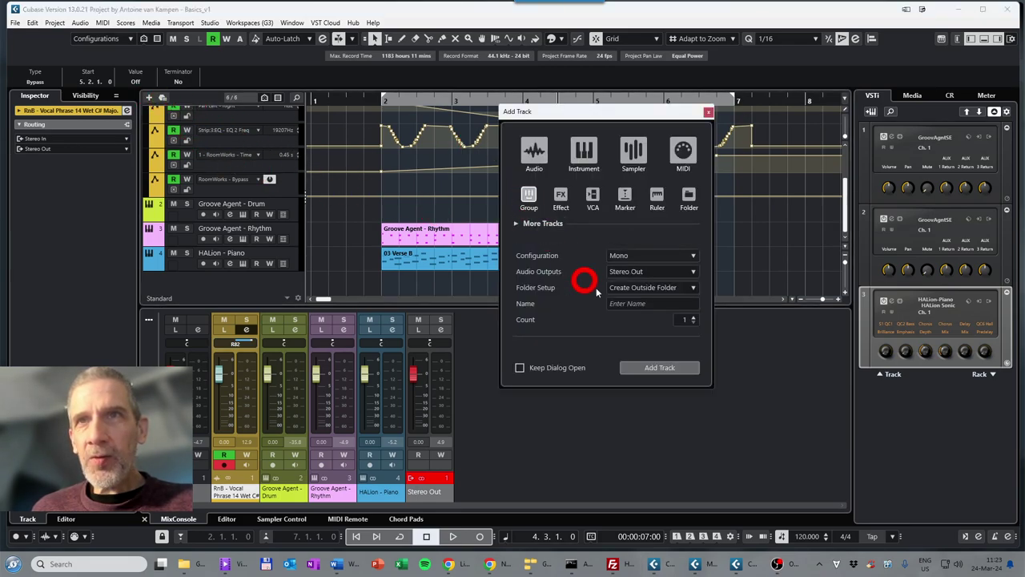
{"action": "left_click", "coordinate": [659, 367]}
{"action": "scroll", "coordinate": [242, 186], "scroll_direction": "down", "scroll_amount": 1}
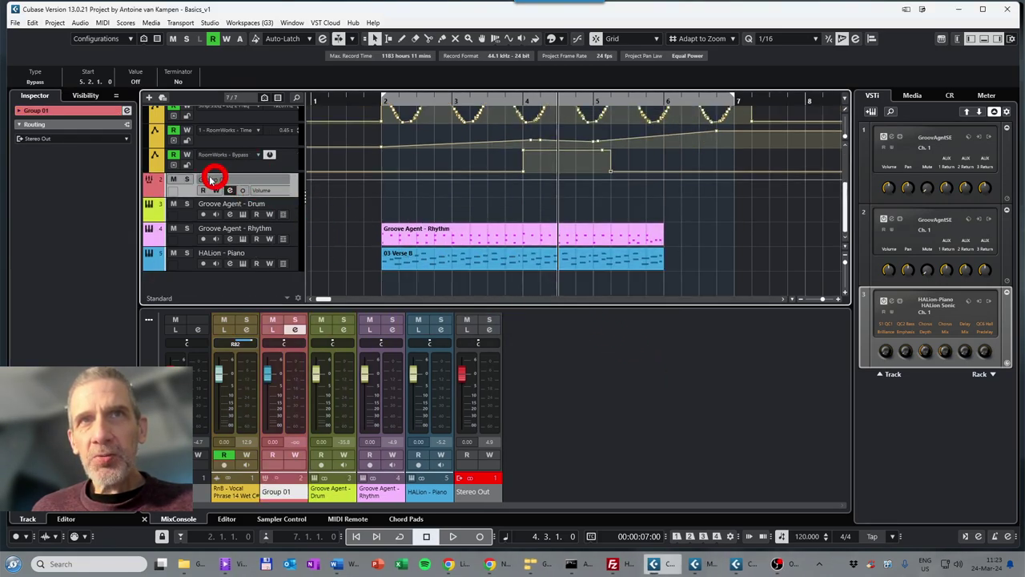
Show the group track's Mute automation track and view the parameters available for automating the group, leaving the assignments as they are.
{"action": "left_click", "coordinate": [288, 187]}
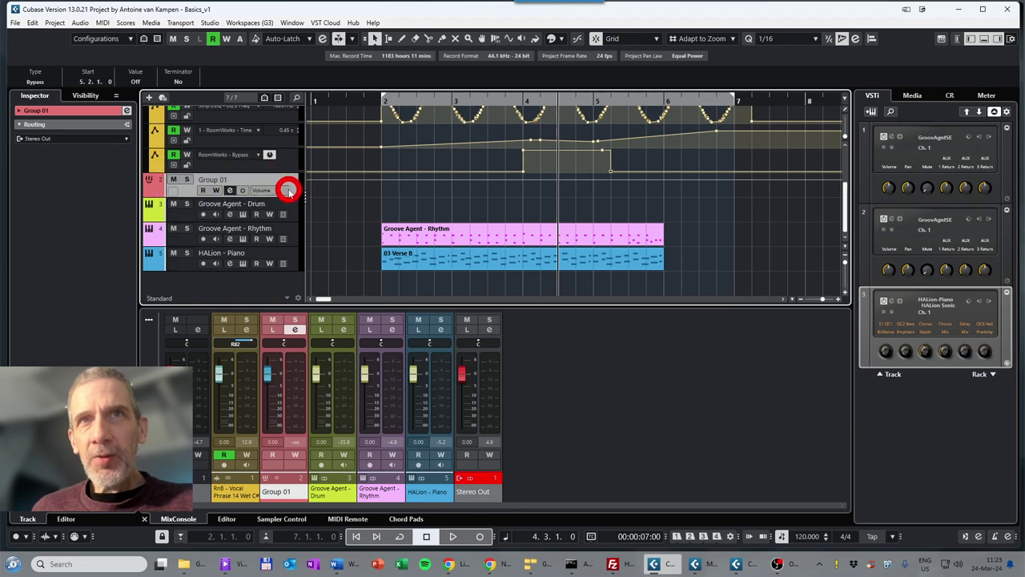
{"action": "left_click", "coordinate": [287, 189]}
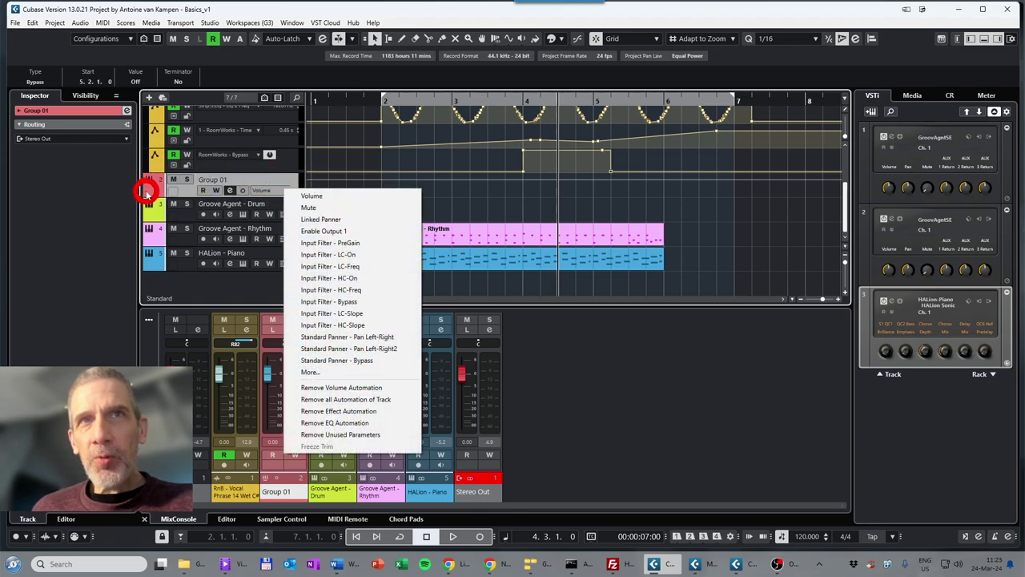
{"action": "left_click", "coordinate": [175, 190]}
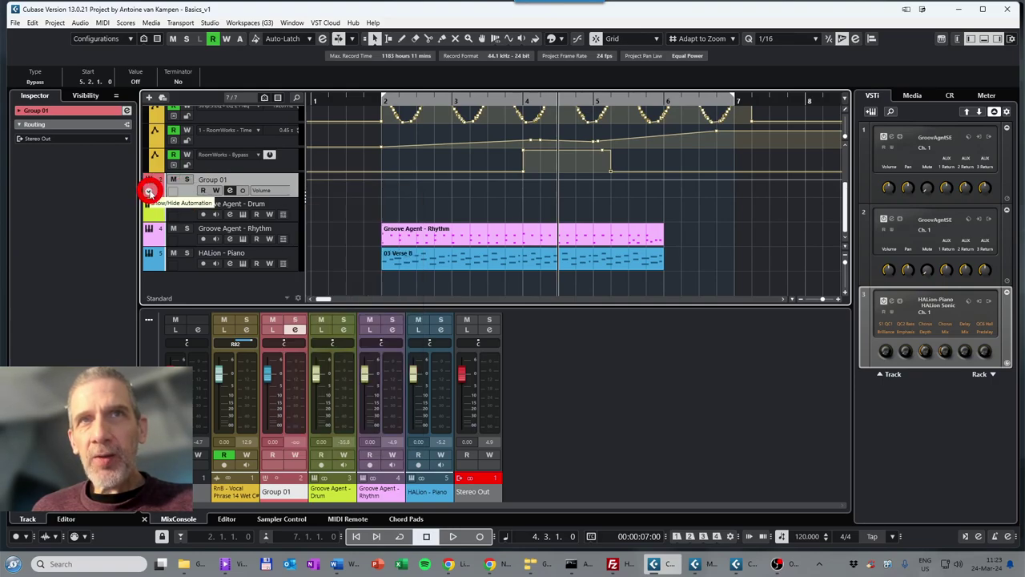
{"action": "left_click", "coordinate": [149, 191]}
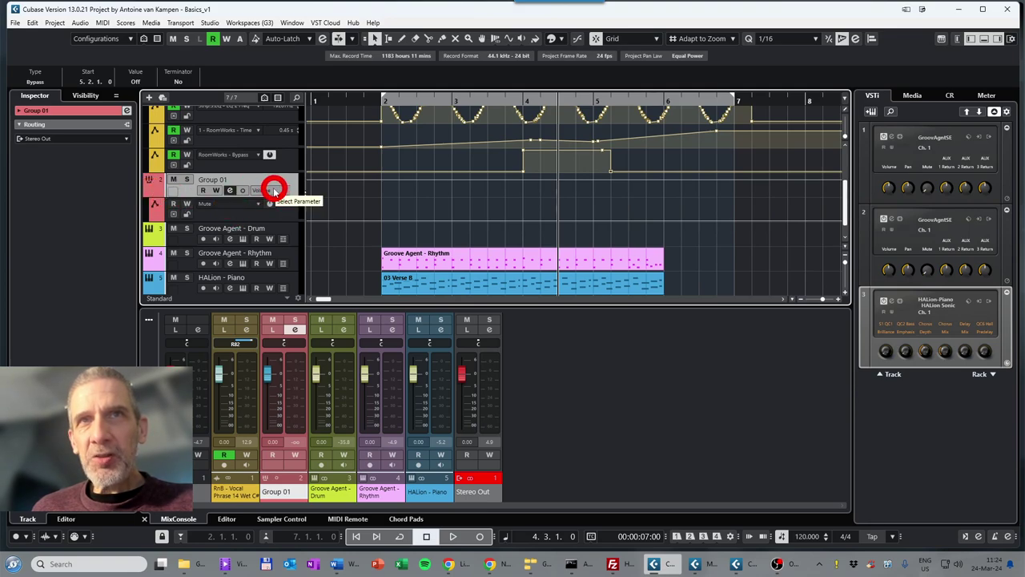
{"action": "left_click", "coordinate": [207, 205]}
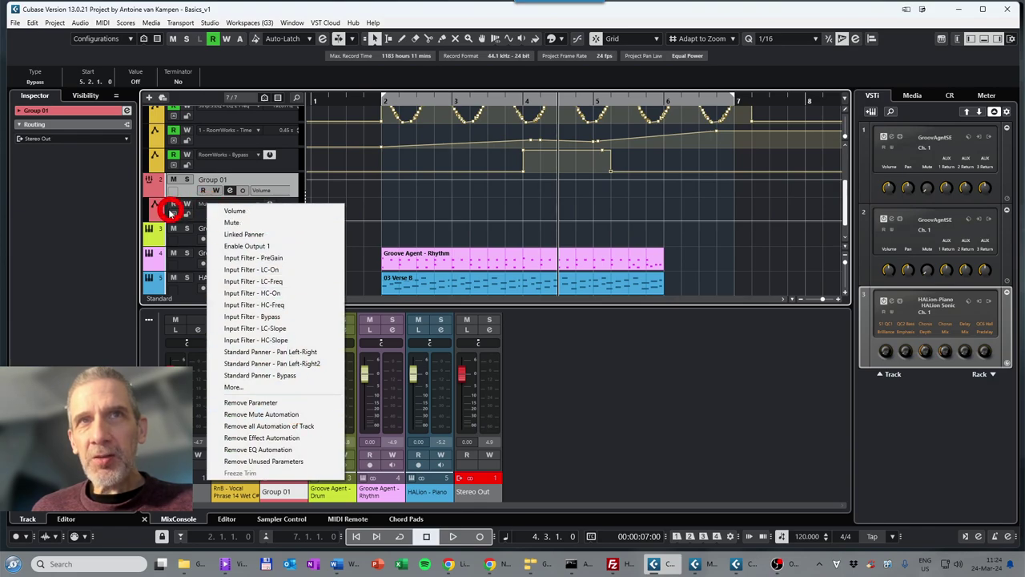
{"action": "left_click", "coordinate": [170, 211]}
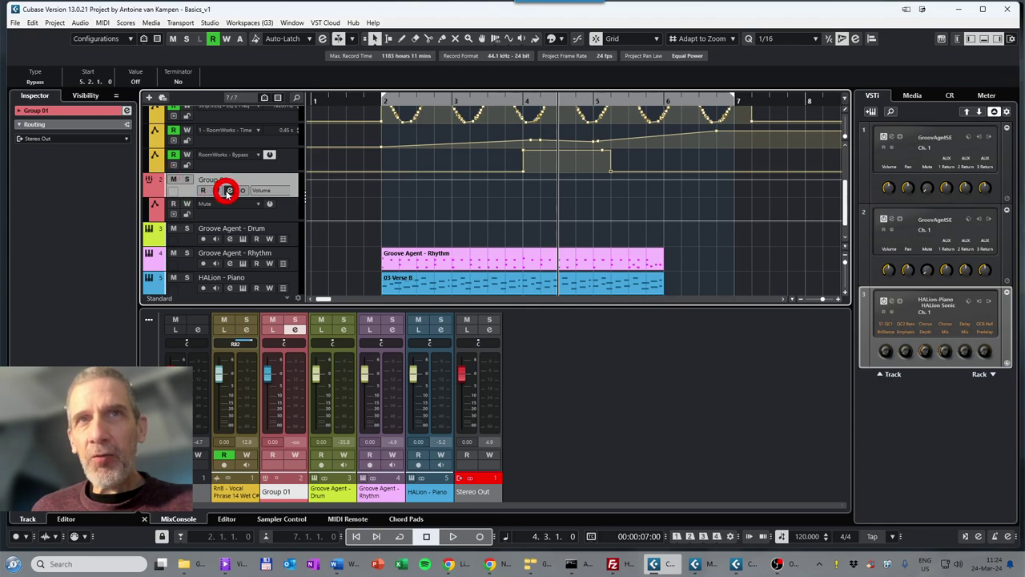
Show the Volume automation track of Groove Agent - Rhythm and view its available parameters without choosing another.
{"action": "scroll", "coordinate": [227, 195], "scroll_direction": "up", "scroll_amount": 2}
{"action": "scroll", "coordinate": [228, 195], "scroll_direction": "up", "scroll_amount": 2}
{"action": "scroll", "coordinate": [230, 193], "scroll_direction": "down", "scroll_amount": 5}
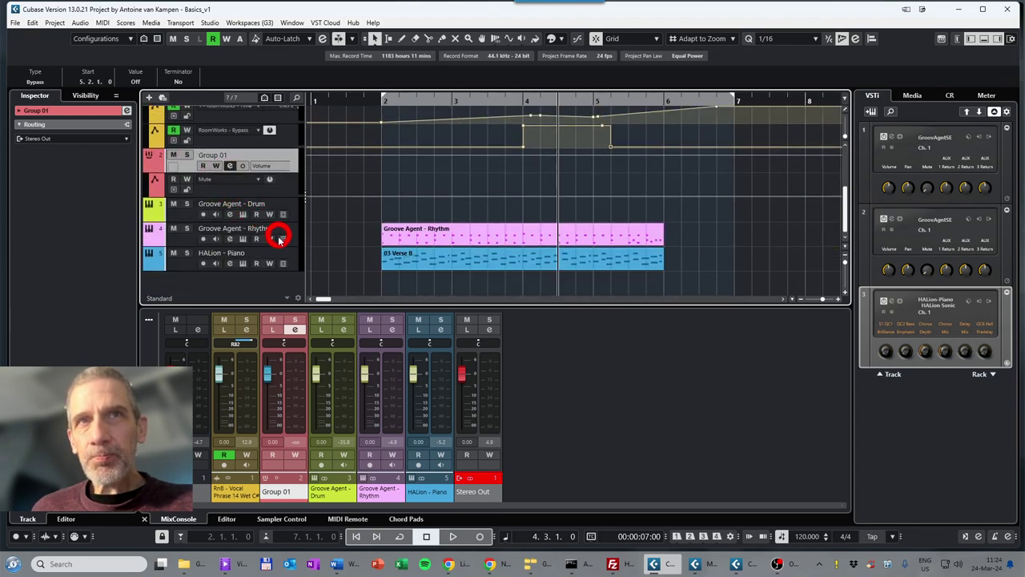
{"action": "left_click", "coordinate": [149, 239]}
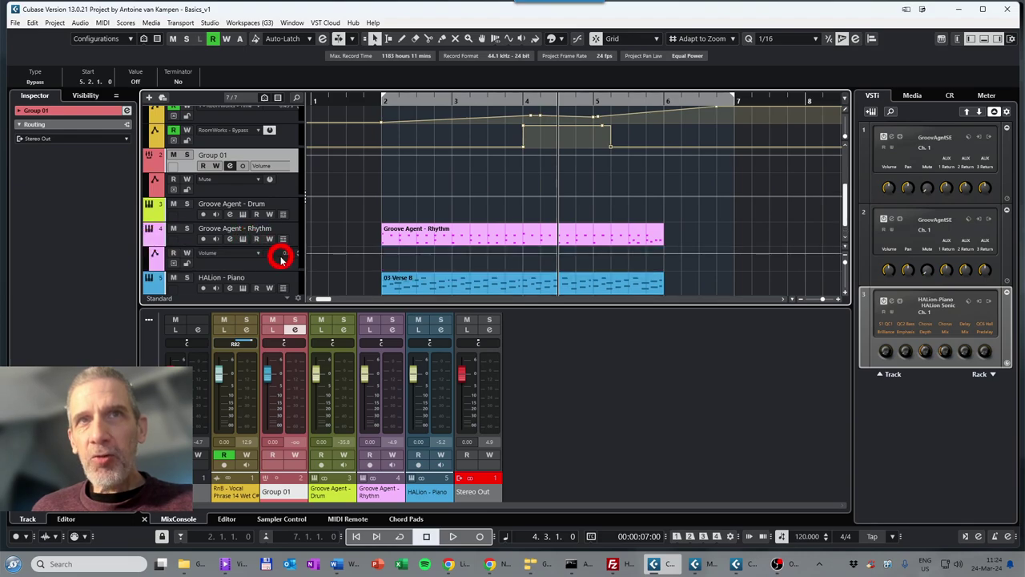
{"action": "left_click", "coordinate": [232, 257]}
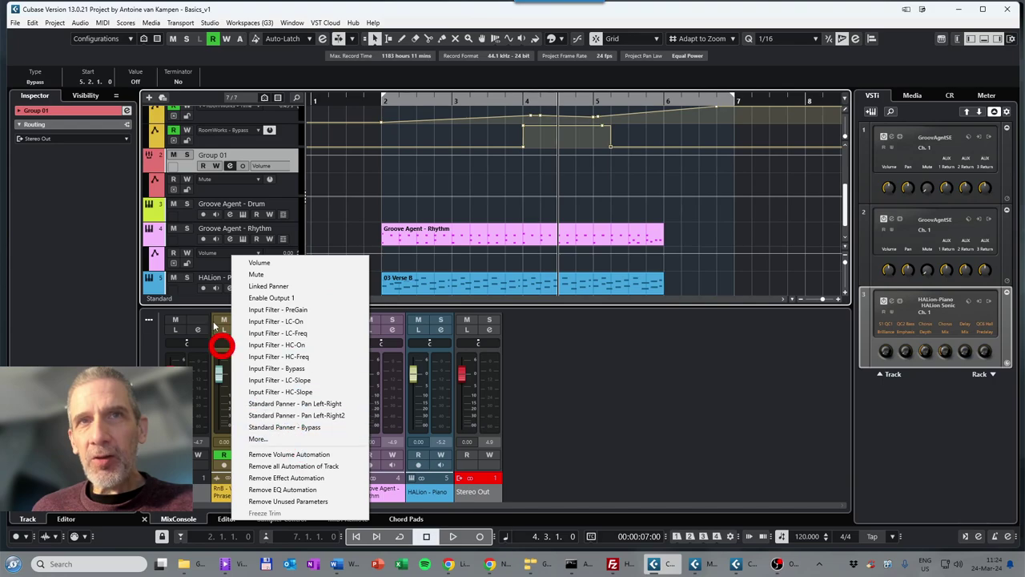
{"action": "left_click", "coordinate": [158, 240]}
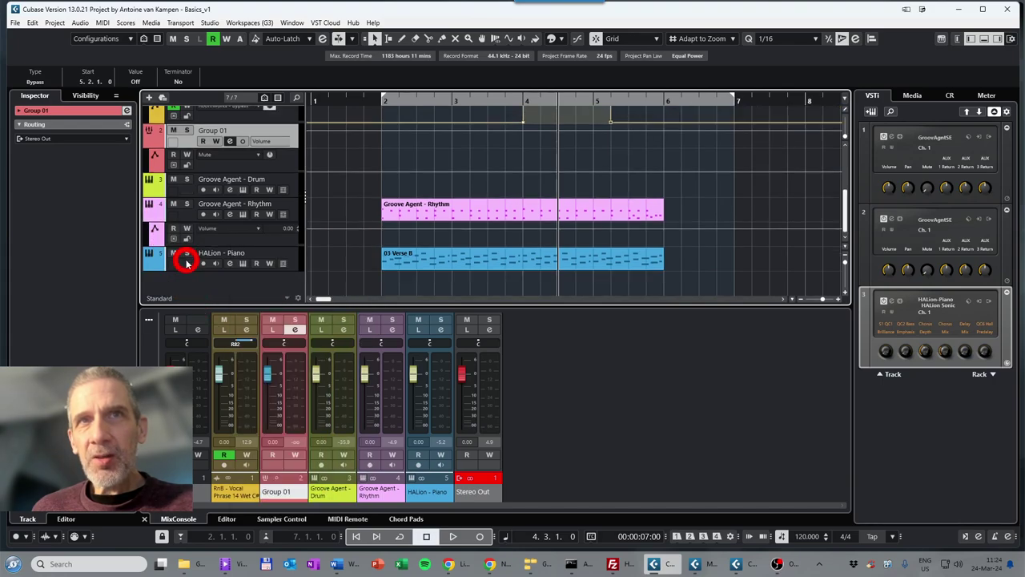
{"action": "scroll", "coordinate": [282, 217], "scroll_direction": "up", "scroll_amount": 1}
{"action": "scroll", "coordinate": [282, 217], "scroll_direction": "up", "scroll_amount": 5}
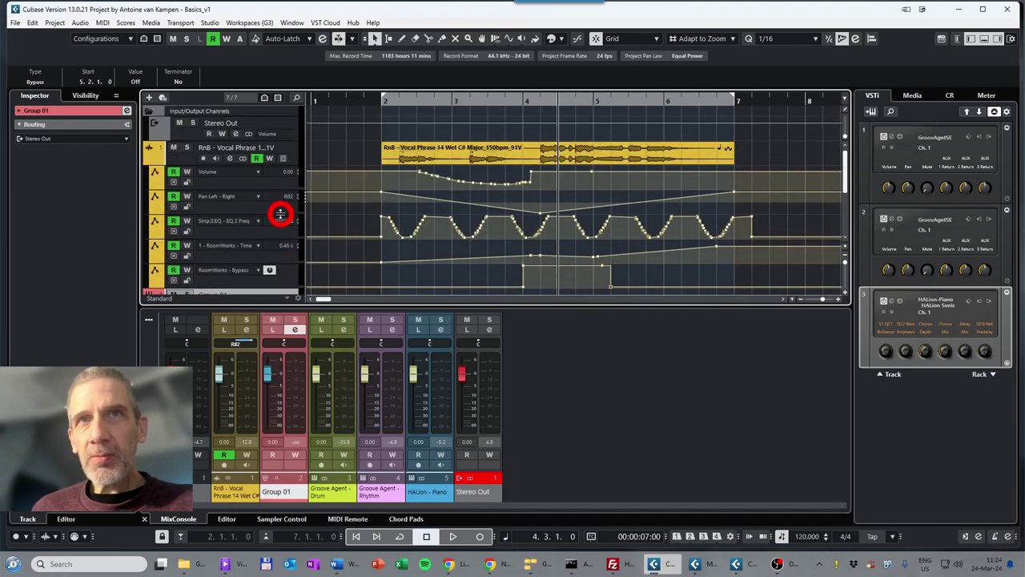